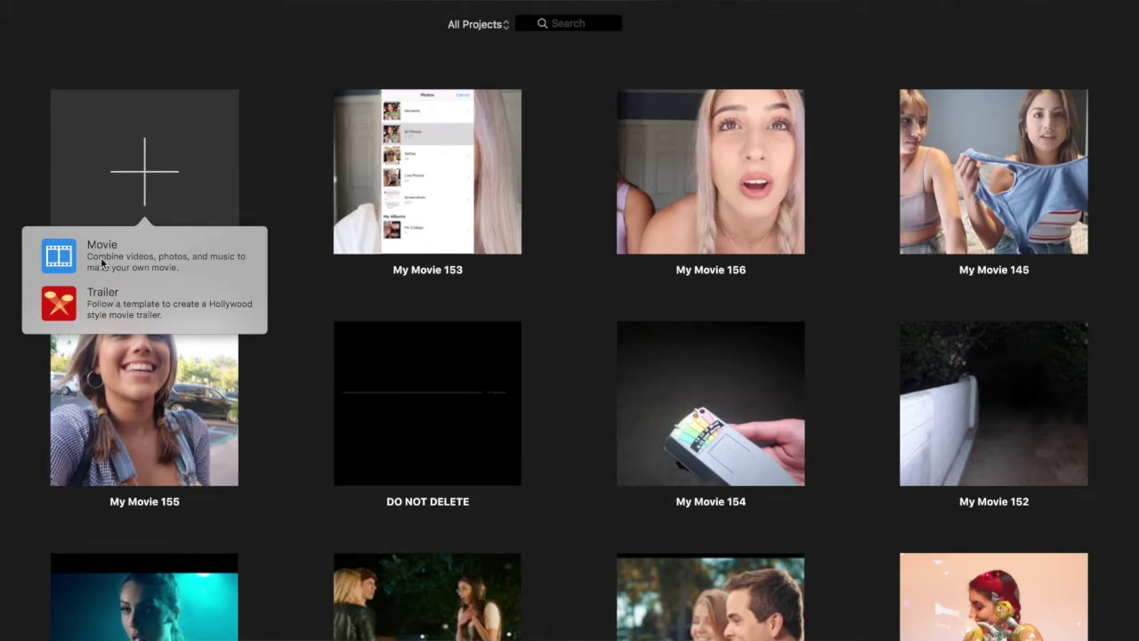
- Create the new movie project My Movie 157 and browse the My Movie 125 and 123 library clips
{"action": "left_click", "coordinate": [101, 262]}
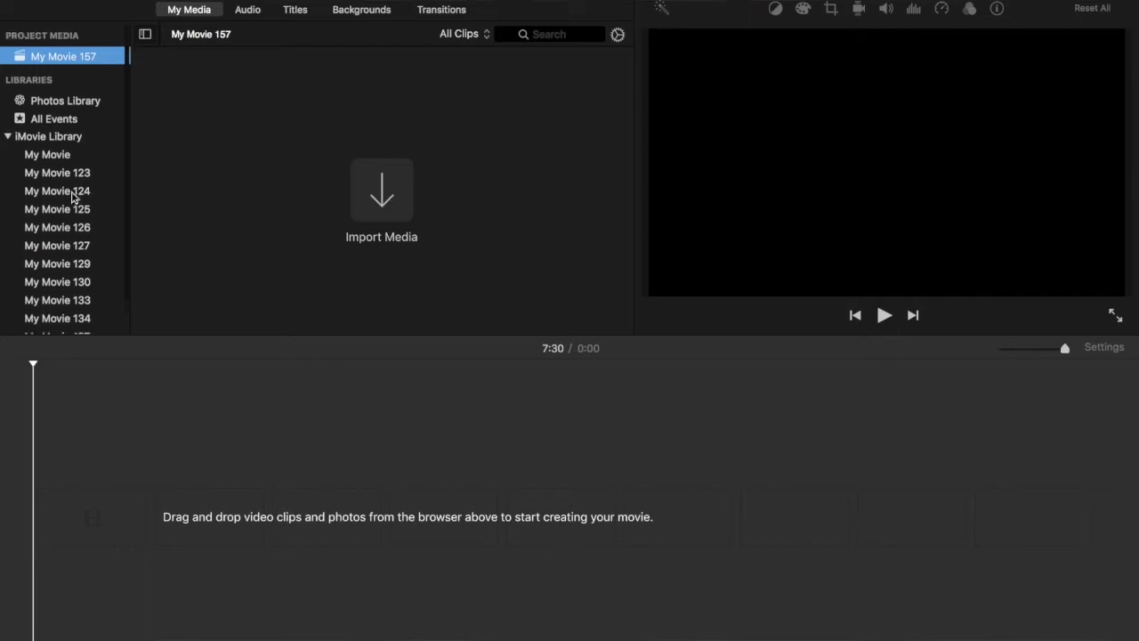
{"action": "scroll", "coordinate": [51, 223], "scroll_direction": "down", "scroll_amount": 3}
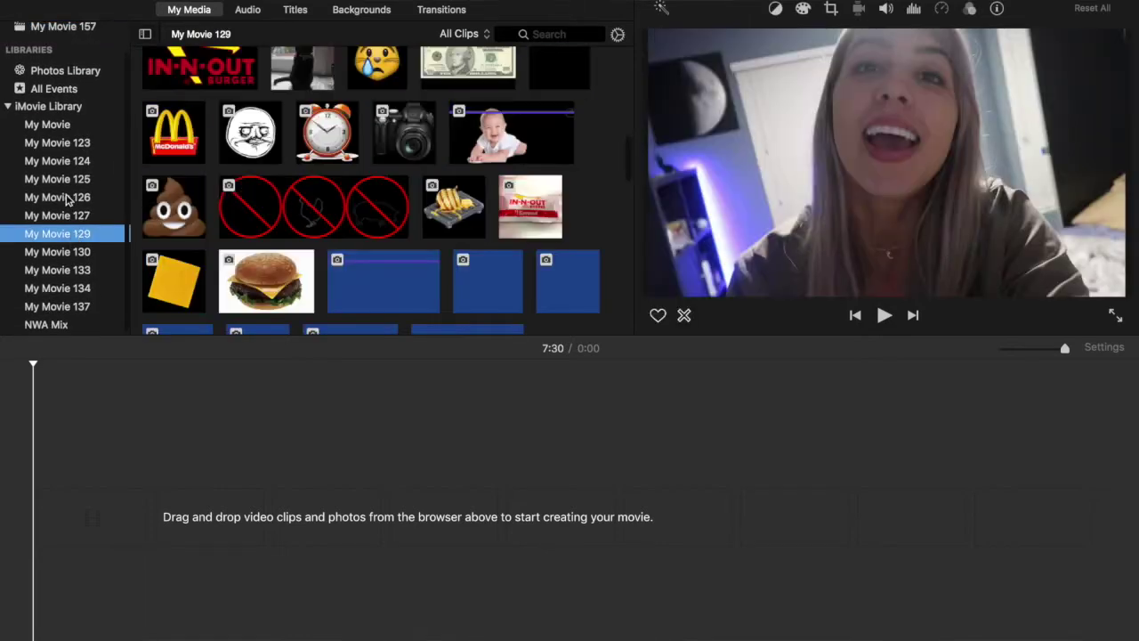
{"action": "left_click", "coordinate": [57, 197]}
{"action": "left_click", "coordinate": [66, 175]}
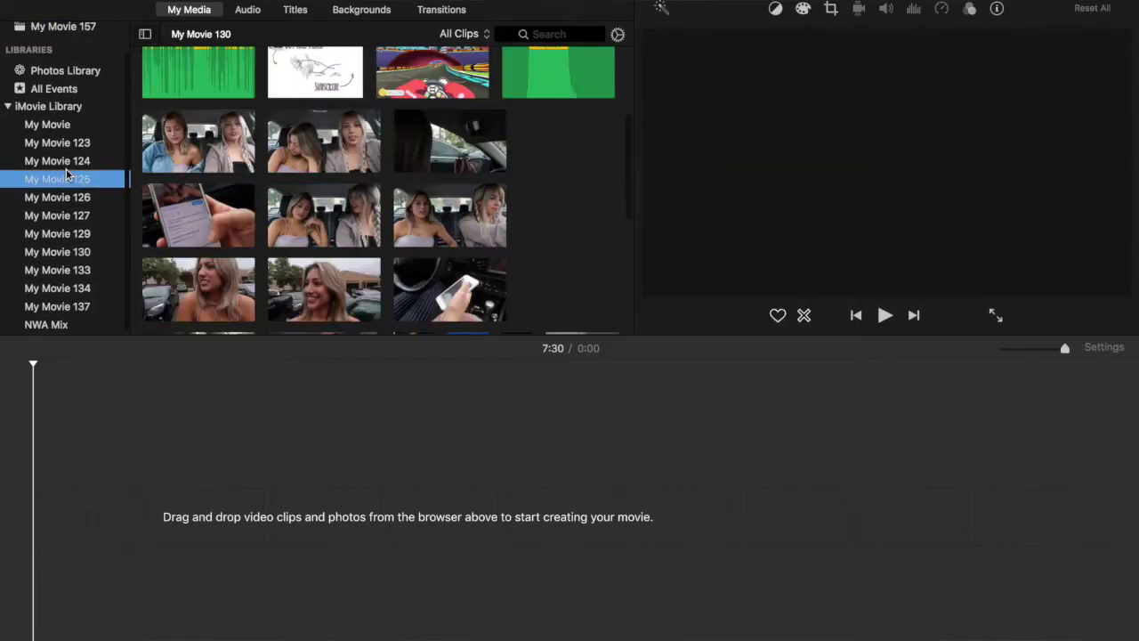
{"action": "scroll", "coordinate": [27, 117], "scroll_direction": "up", "scroll_amount": 3}
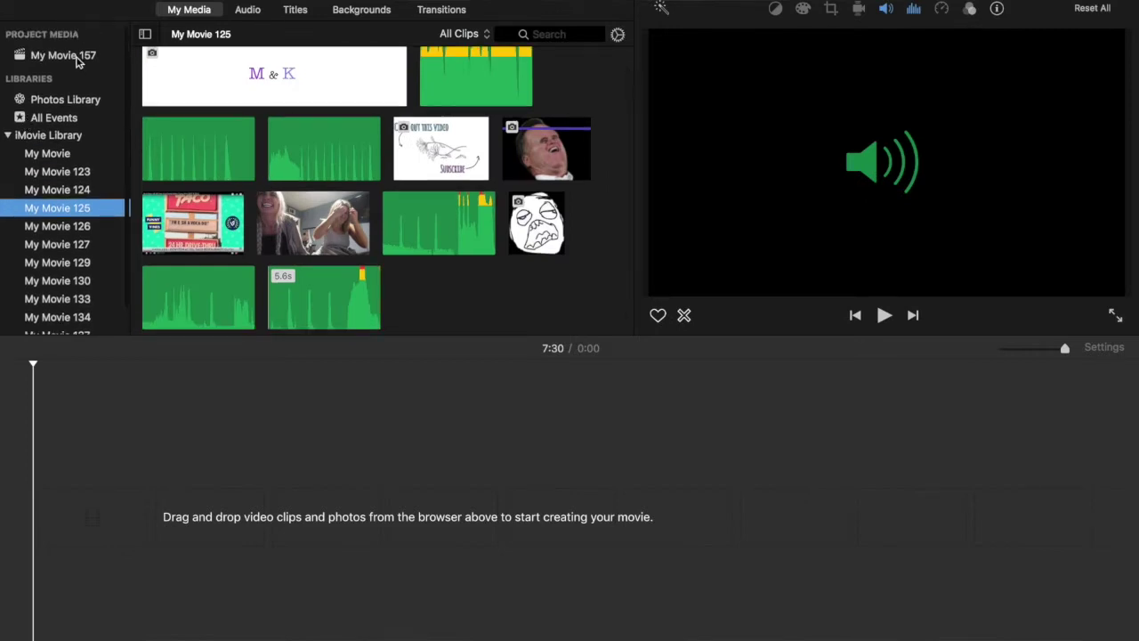
{"action": "left_click", "coordinate": [79, 59]}
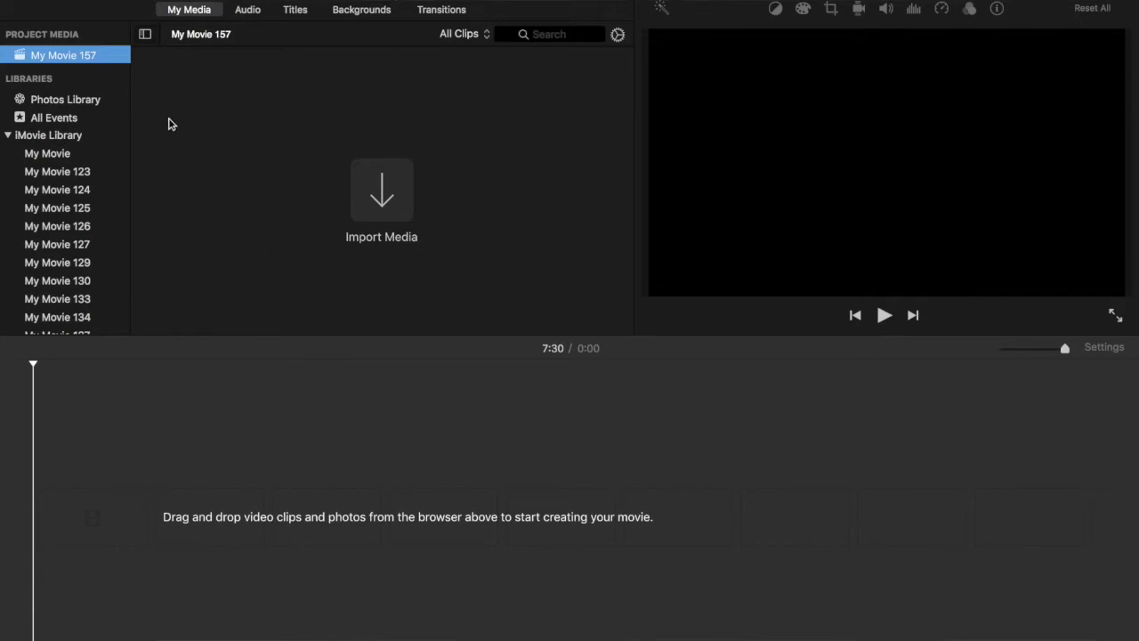
{"action": "left_click", "coordinate": [63, 172]}
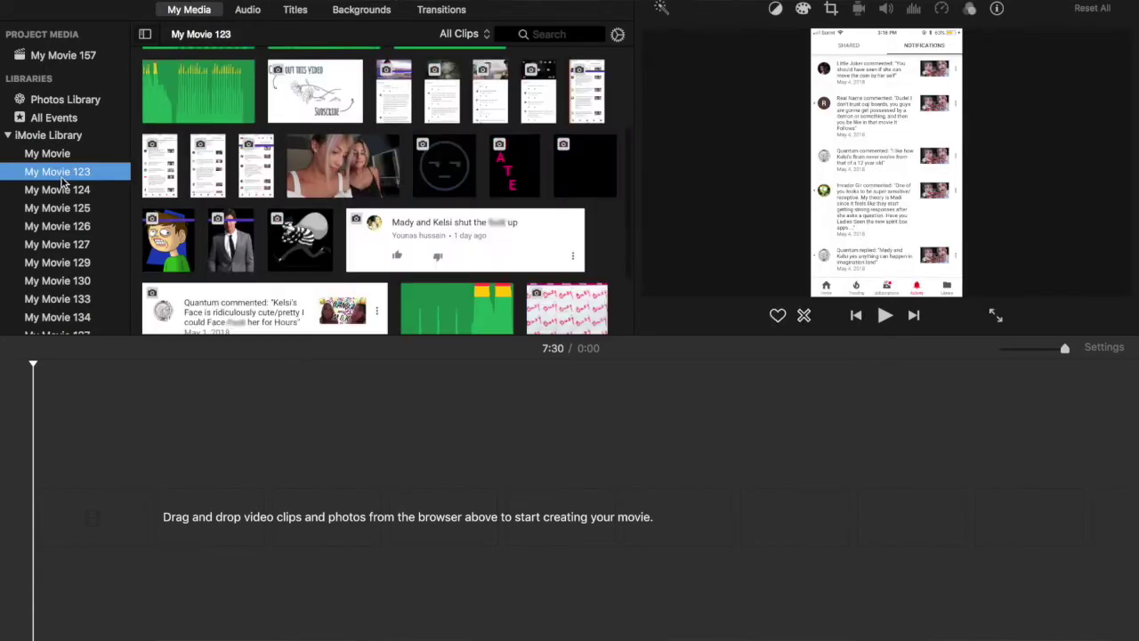
- Drag the two girls' clip from My Movie 123 into the timeline and widen it across the view
{"action": "left_click", "coordinate": [341, 169]}
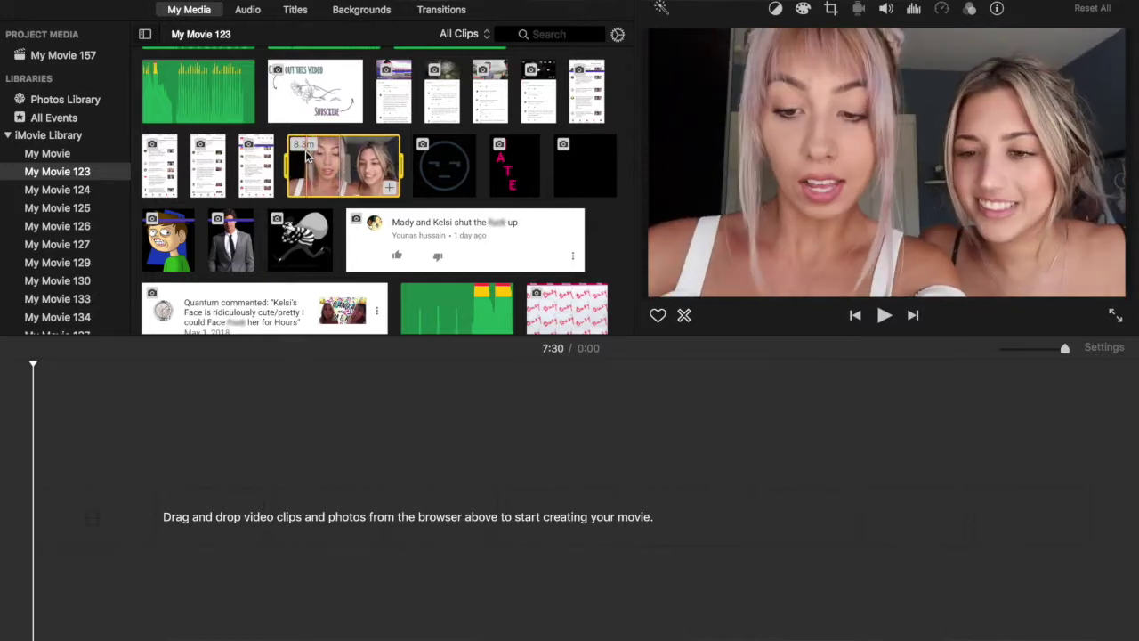
{"action": "left_click_drag", "start_coordinate": [305, 156], "coordinate": [45, 505]}
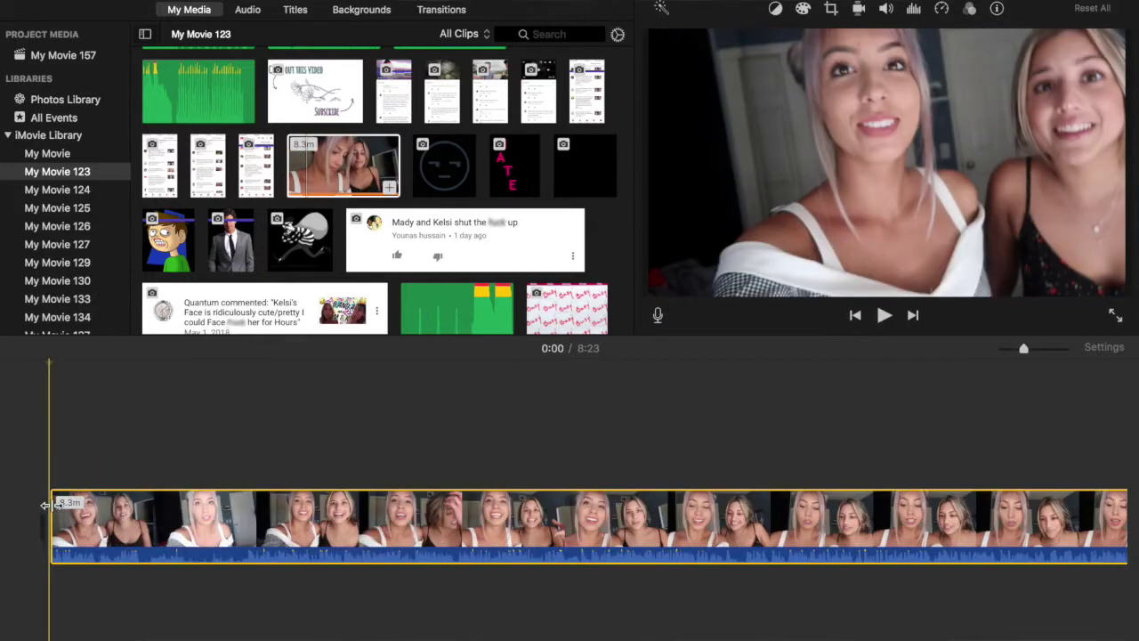
{"action": "key", "text": "super+minus"}
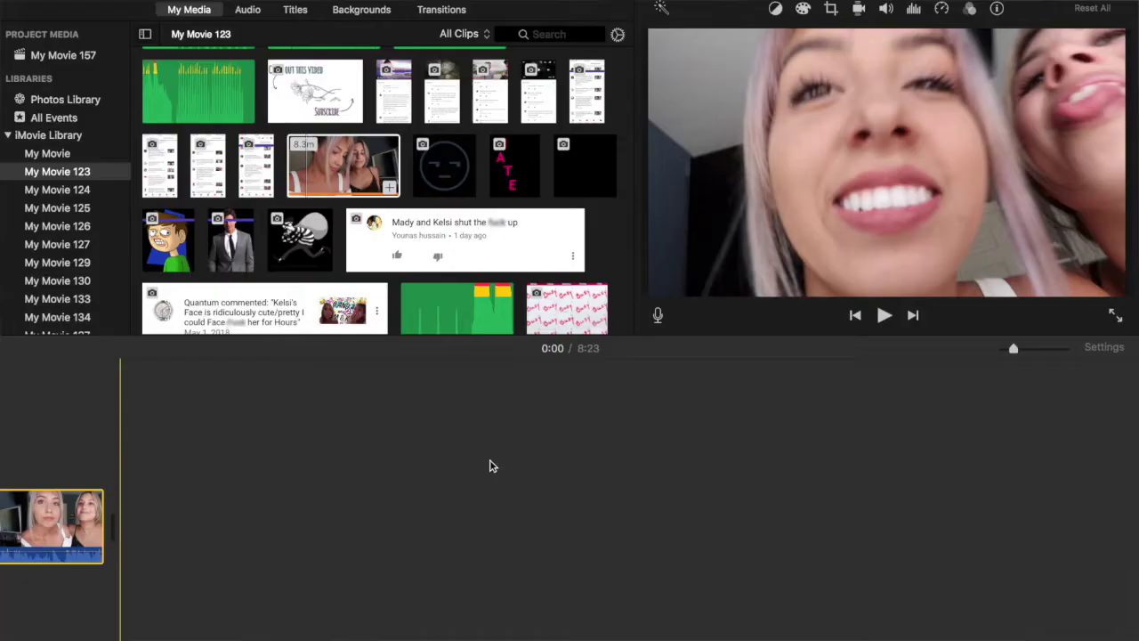
{"action": "scroll", "coordinate": [383, 494], "scroll_direction": "up", "scroll_amount": 5}
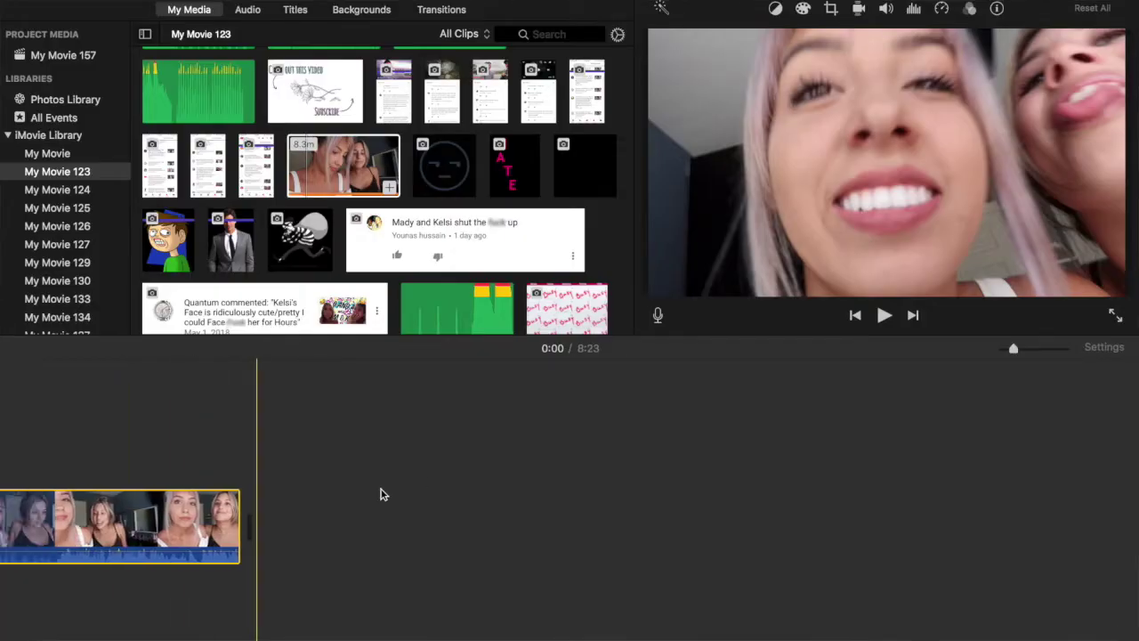
{"action": "scroll", "coordinate": [382, 493], "scroll_direction": "down", "scroll_amount": 1}
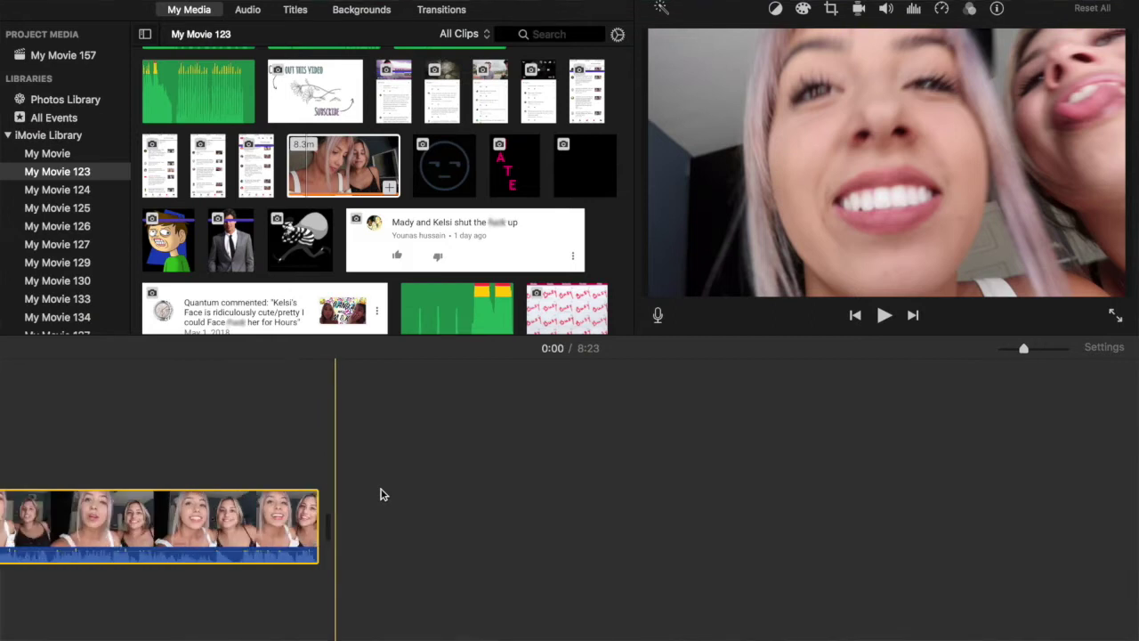
{"action": "scroll", "coordinate": [382, 493], "scroll_direction": "down", "scroll_amount": 3}
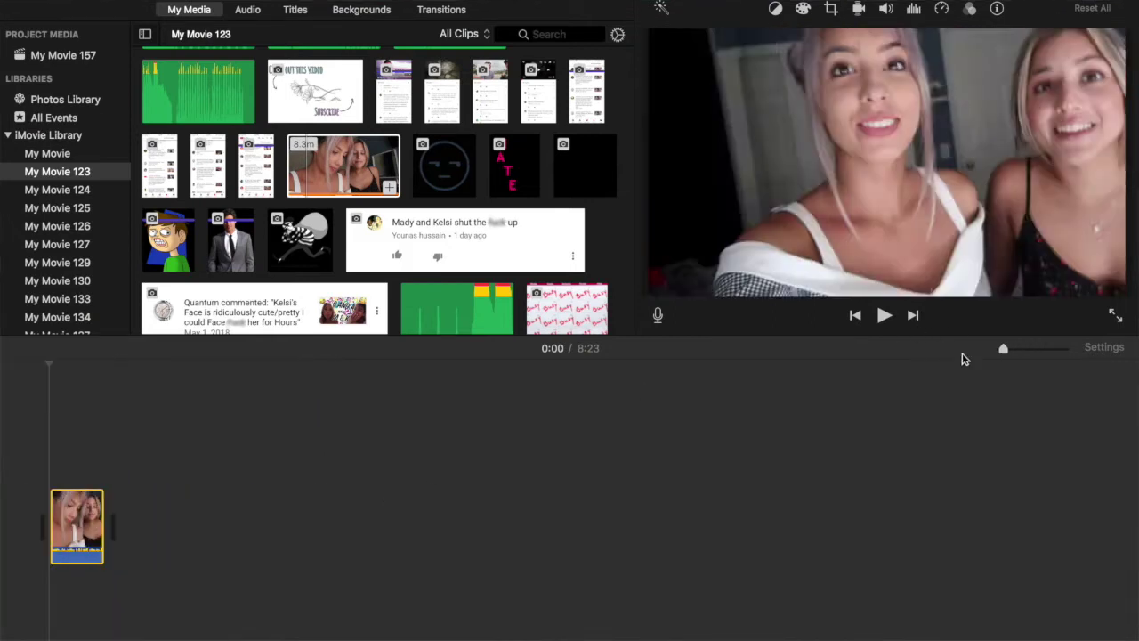
{"action": "left_click_drag", "start_coordinate": [1009, 354], "coordinate": [1032, 351]}
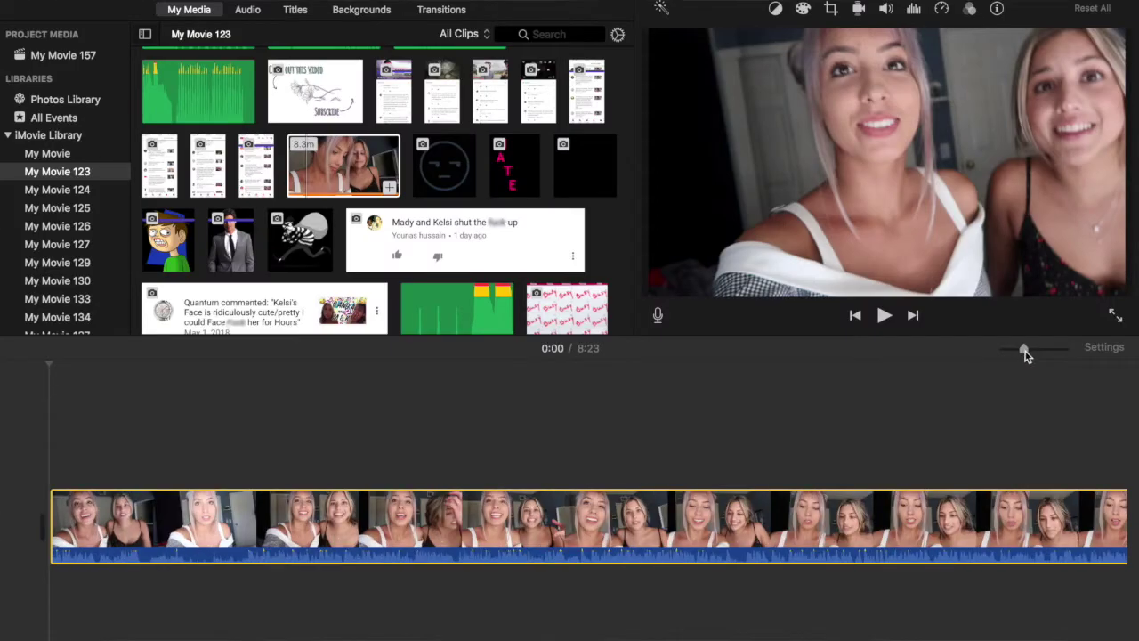
- Preview the movie and split the clip at 0:08 with Cmd+B
{"action": "left_click_drag", "start_coordinate": [532, 355], "coordinate": [294, 425]}
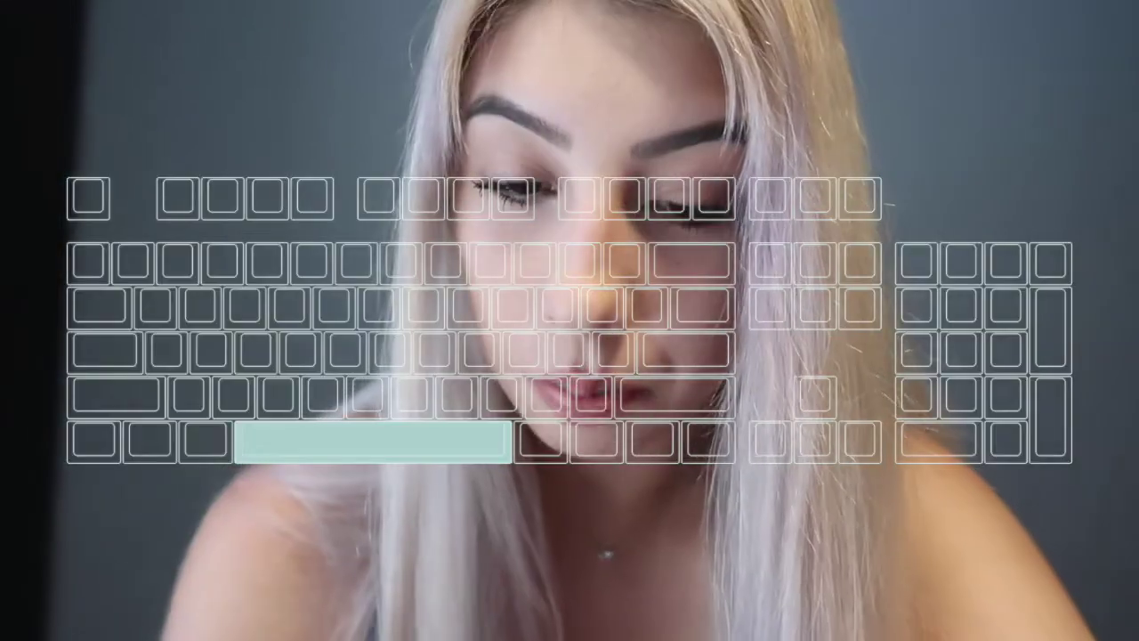
{"action": "key", "text": "space"}
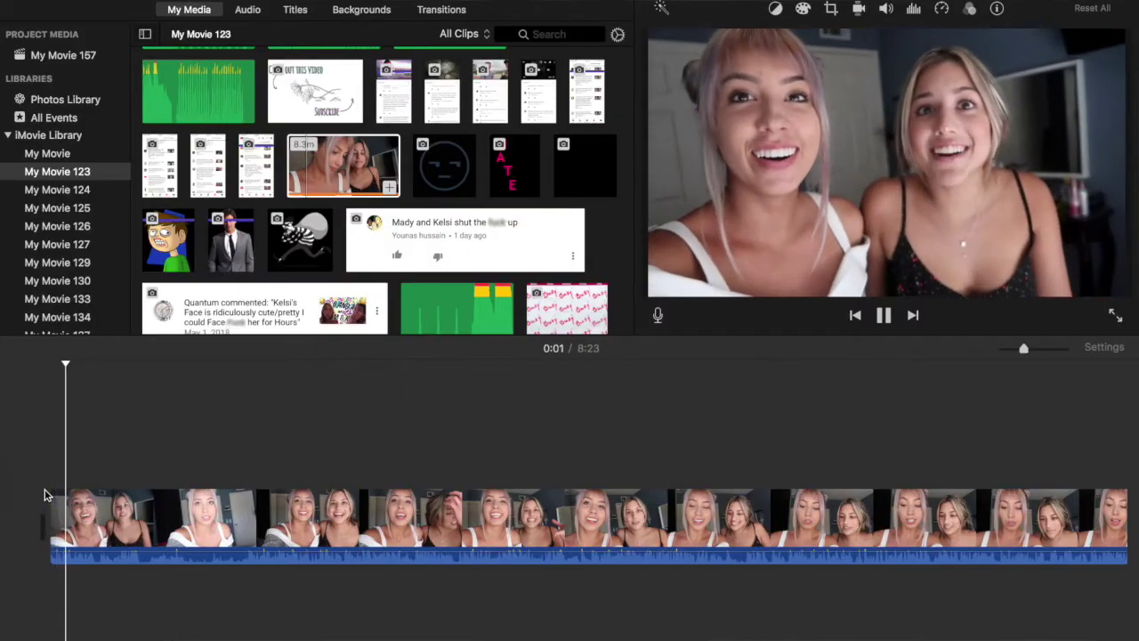
{"action": "key", "text": "space"}
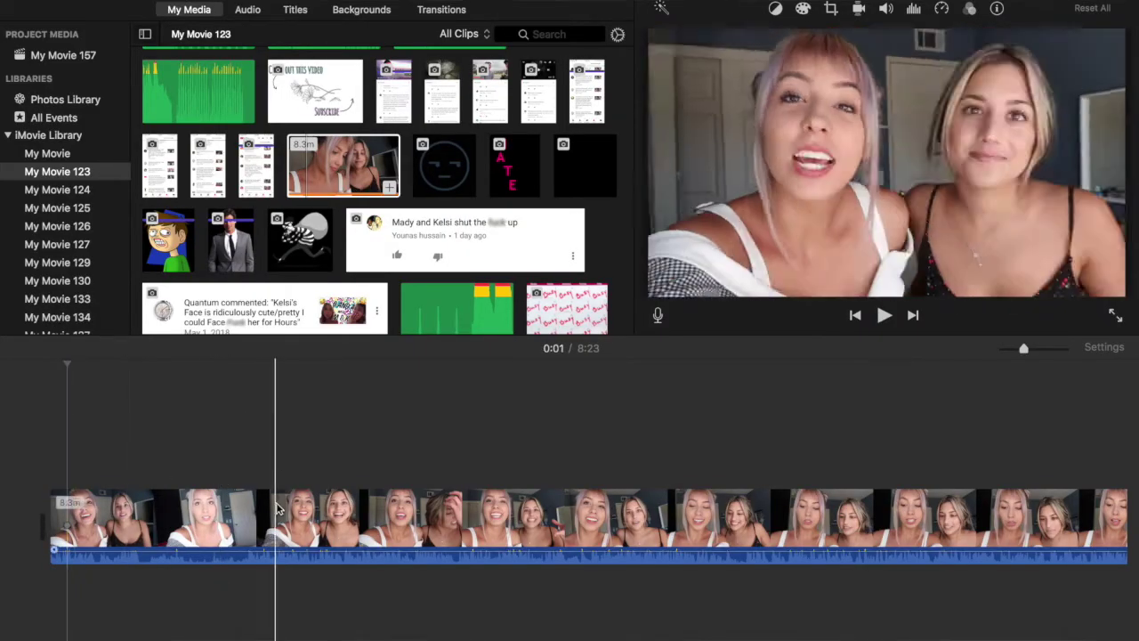
{"action": "left_click", "coordinate": [153, 476]}
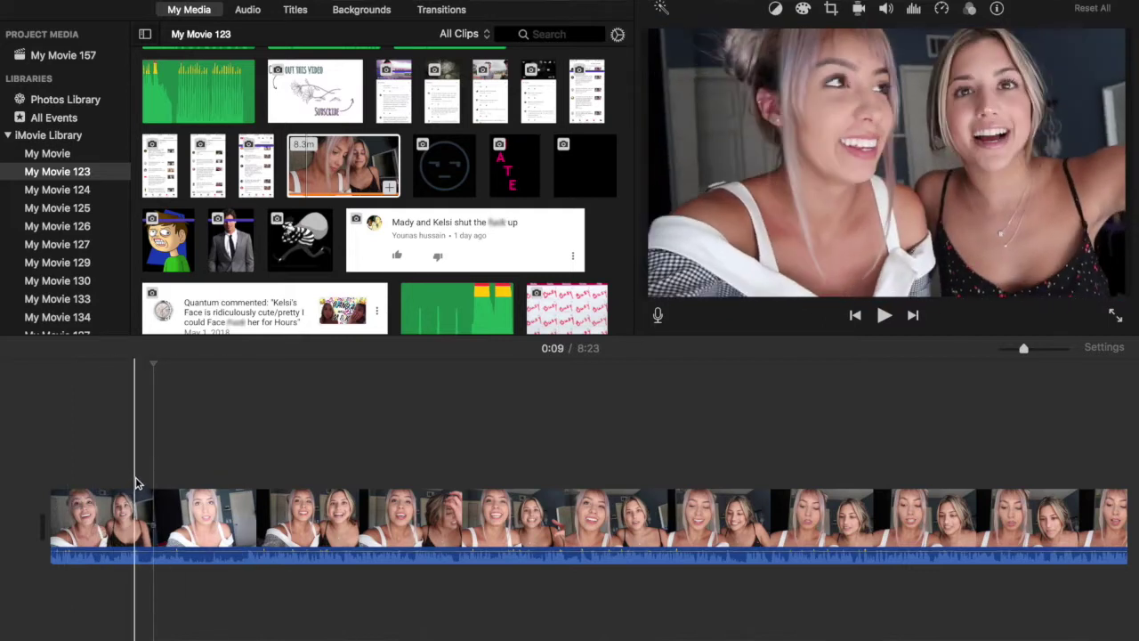
{"action": "left_click", "coordinate": [138, 483]}
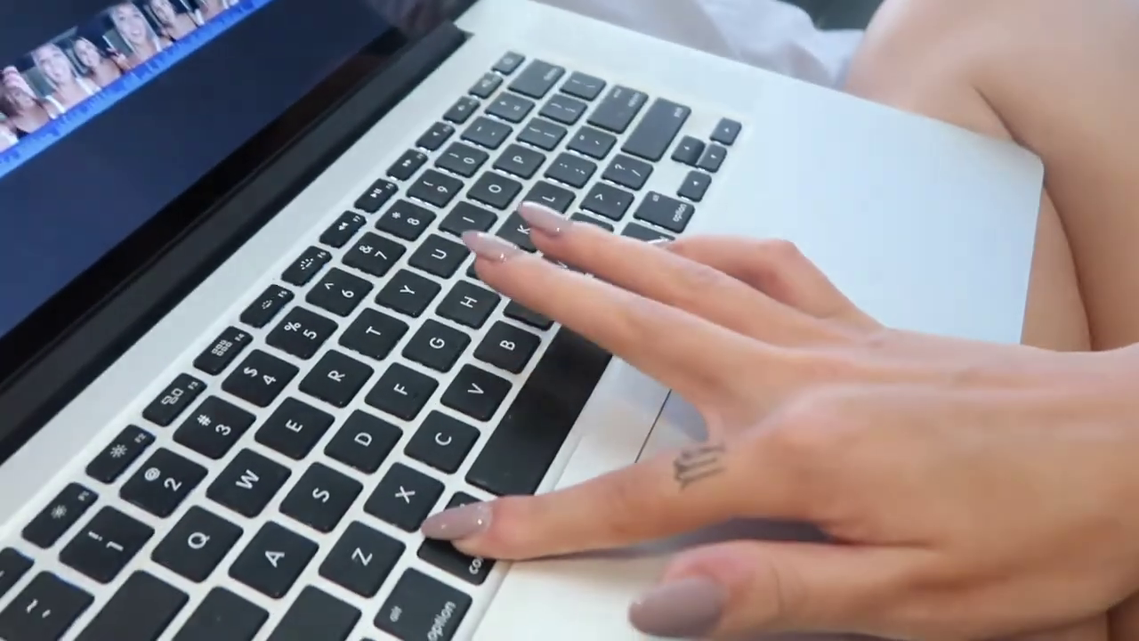
{"action": "key", "text": "super+b"}
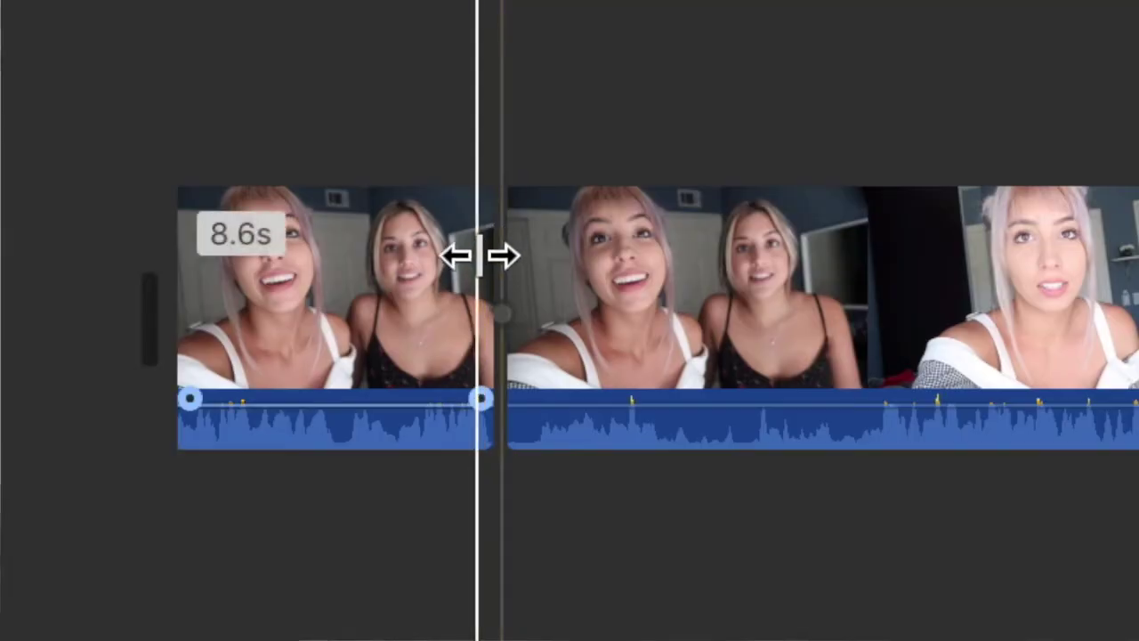
- Rearrange the split pieces and trim the second clip's start, shortening the movie to 8:13
{"action": "left_click_drag", "start_coordinate": [542, 325], "coordinate": [740, 274]}
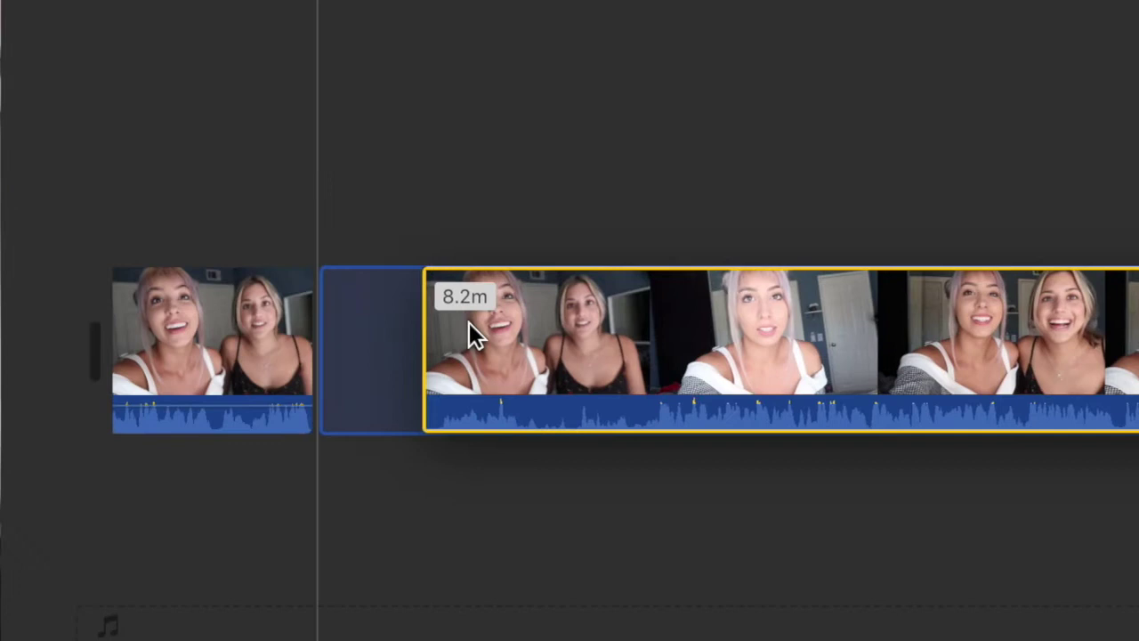
{"action": "left_click_drag", "start_coordinate": [469, 322], "coordinate": [429, 305]}
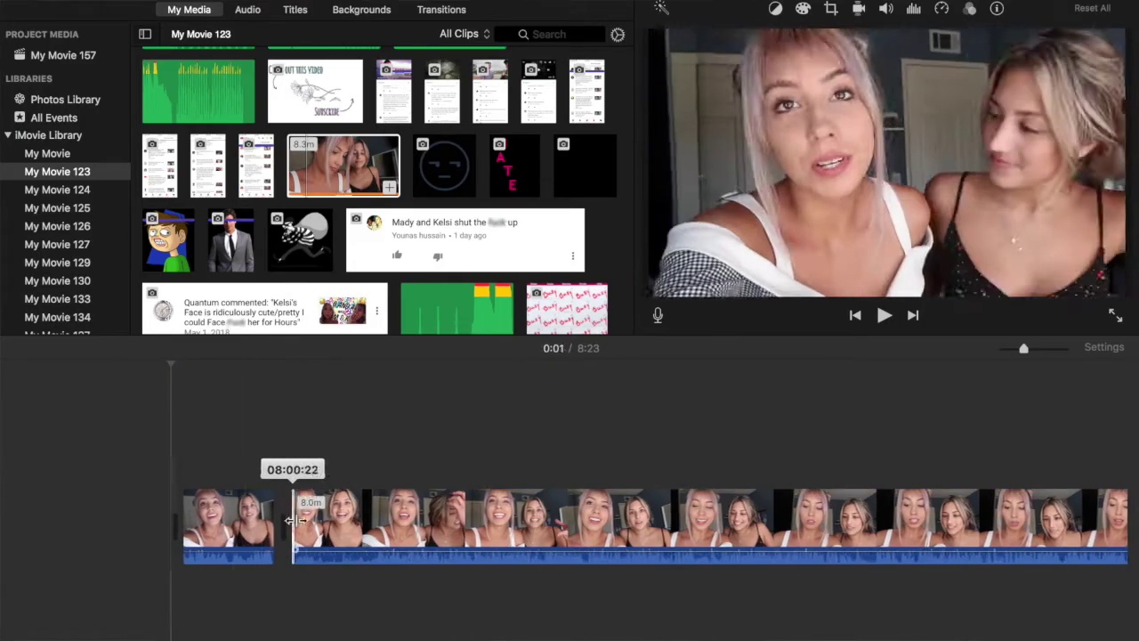
{"action": "key", "text": "space"}
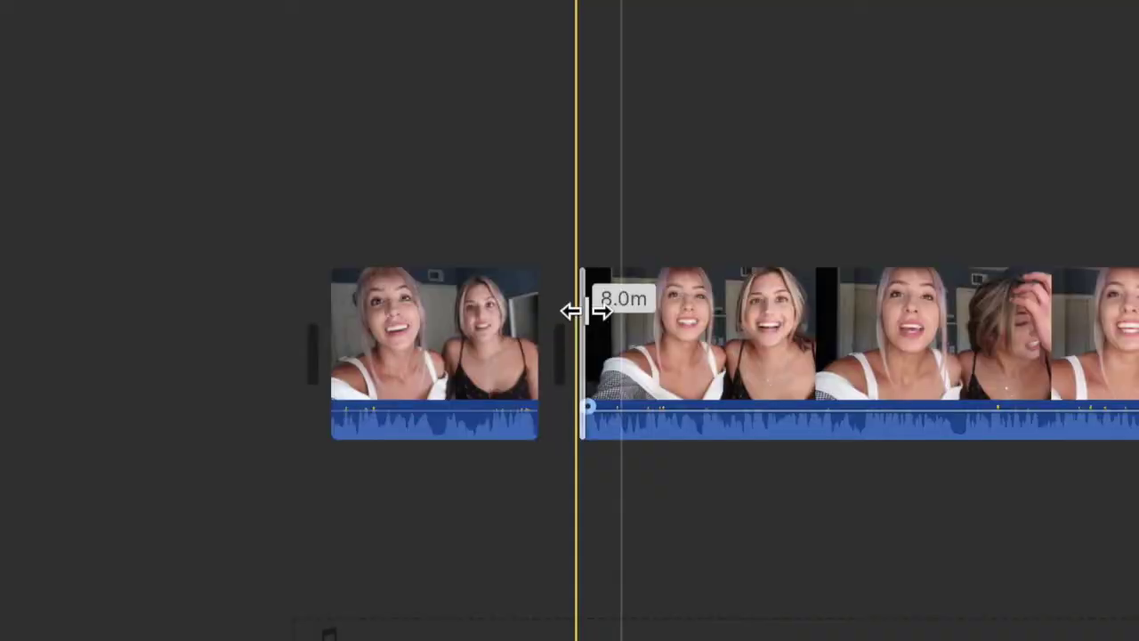
{"action": "left_click_drag", "start_coordinate": [291, 506], "coordinate": [408, 502]}
{"action": "left_click_drag", "start_coordinate": [856, 298], "coordinate": [463, 292]}
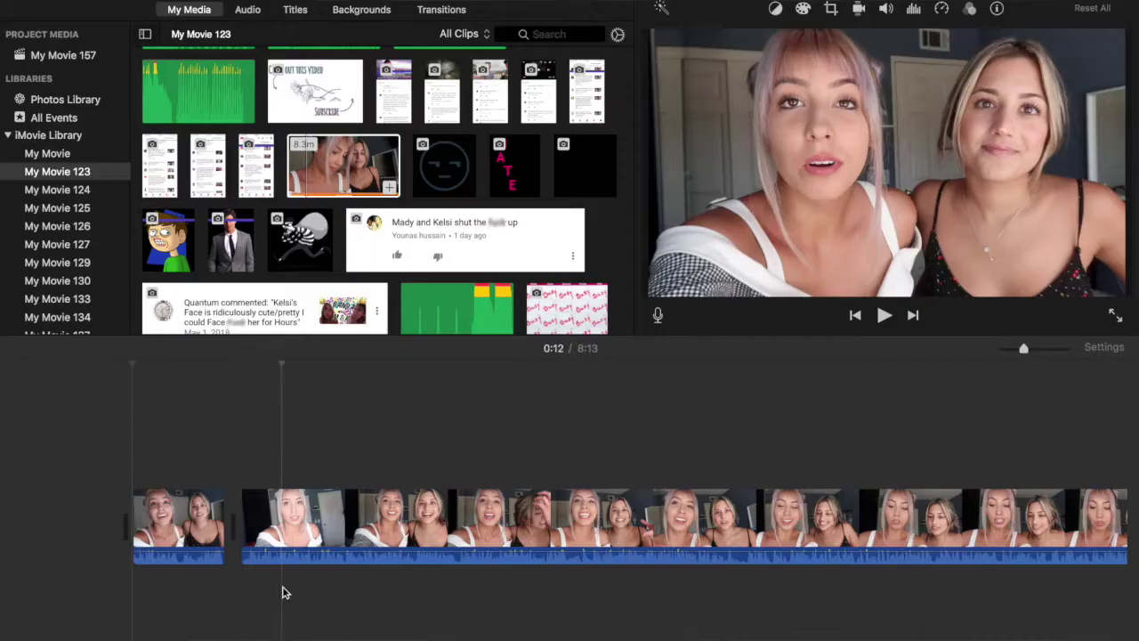
- Undo the trim to restore the 8:31 length, then mark a range in the second clip
{"action": "scroll", "coordinate": [282, 589], "scroll_direction": "right", "scroll_amount": 2}
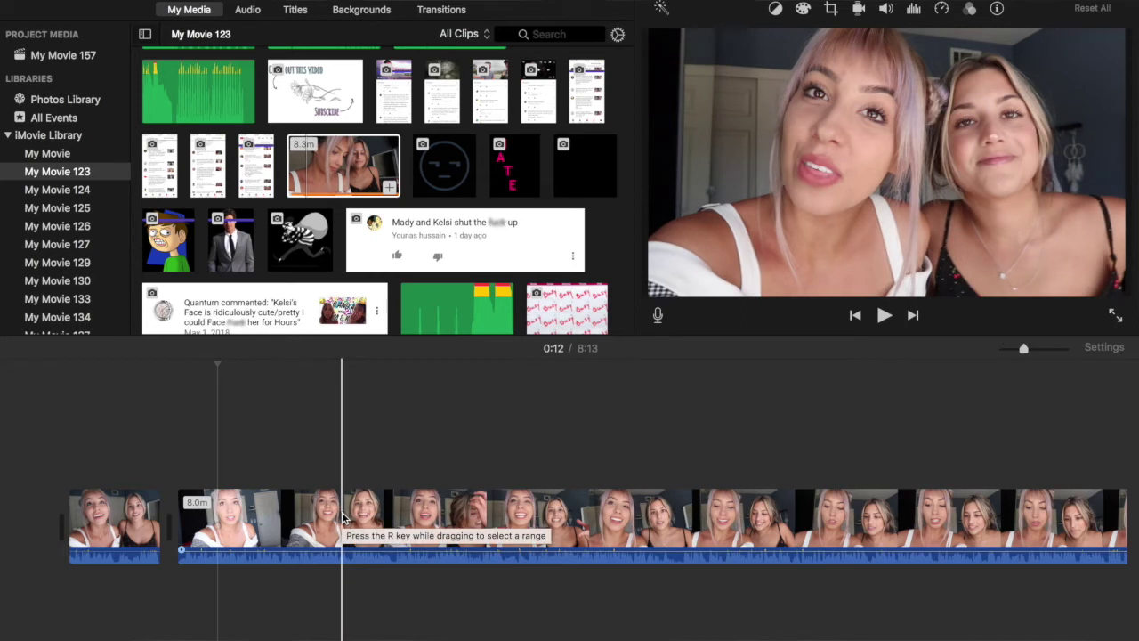
{"action": "key", "text": "super+z"}
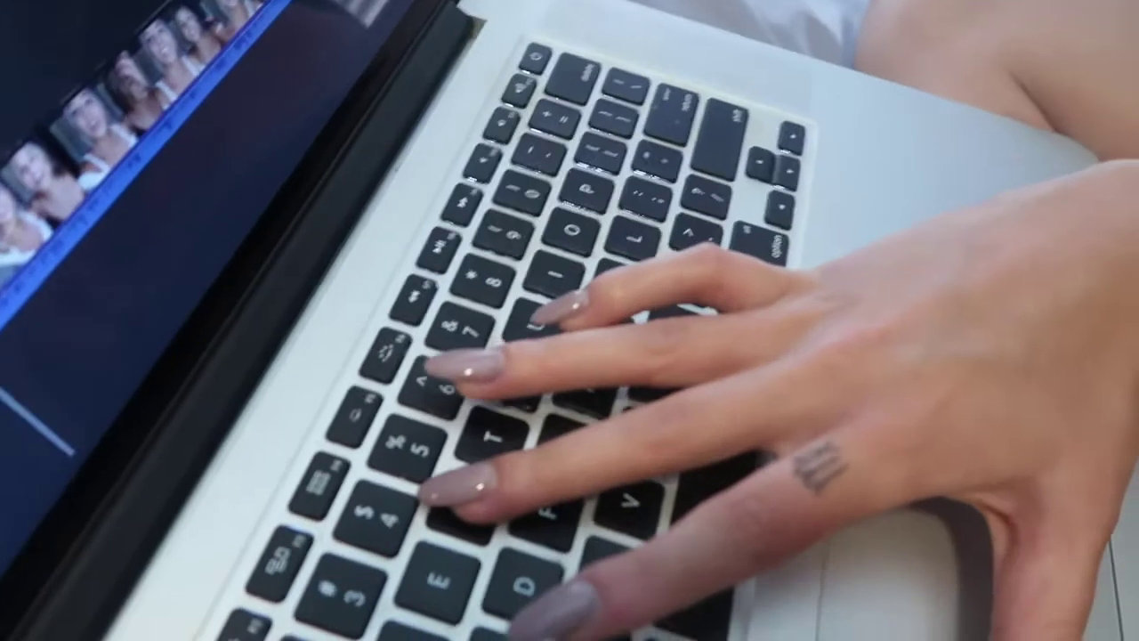
{"action": "left_click", "coordinate": [334, 523]}
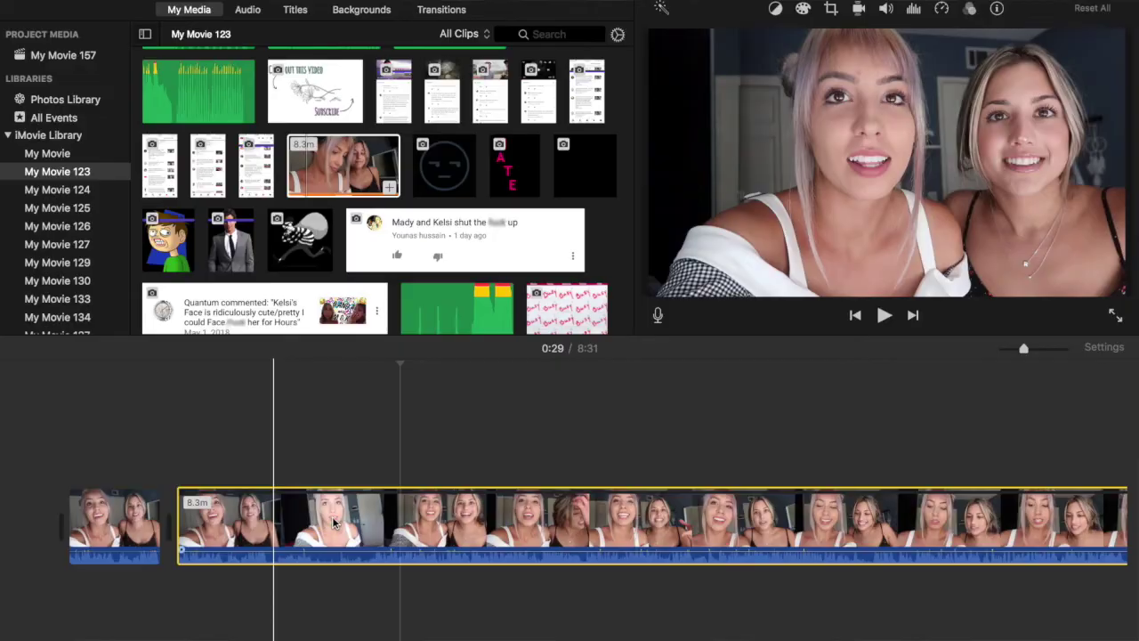
{"action": "left_click", "coordinate": [258, 406]}
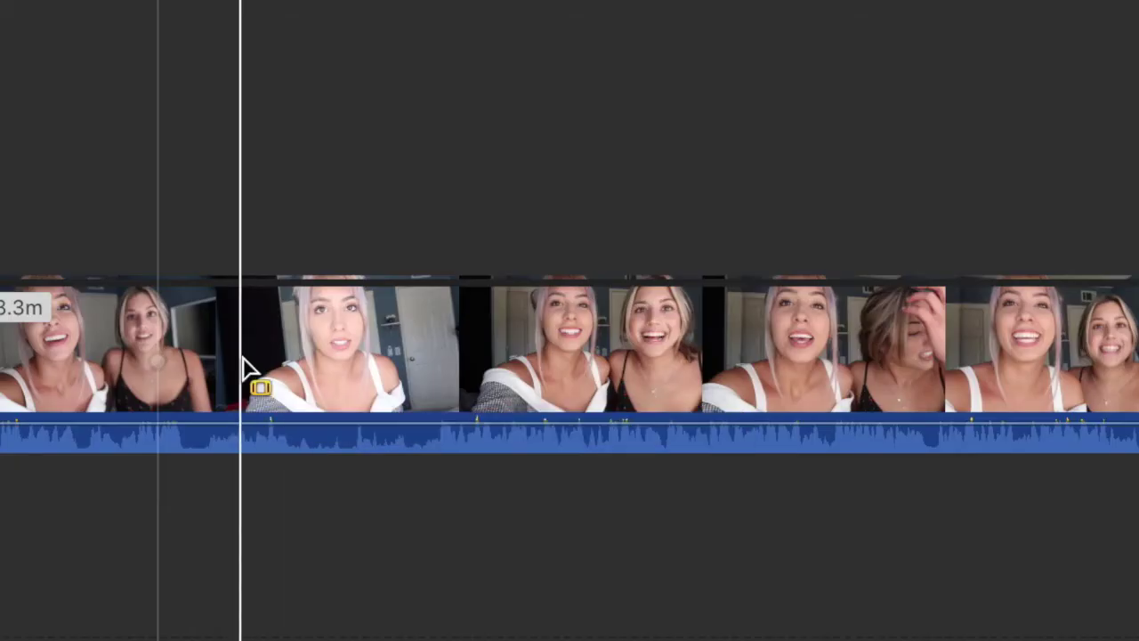
{"action": "left_click_drag", "start_coordinate": [303, 534], "coordinate": [588, 542]}
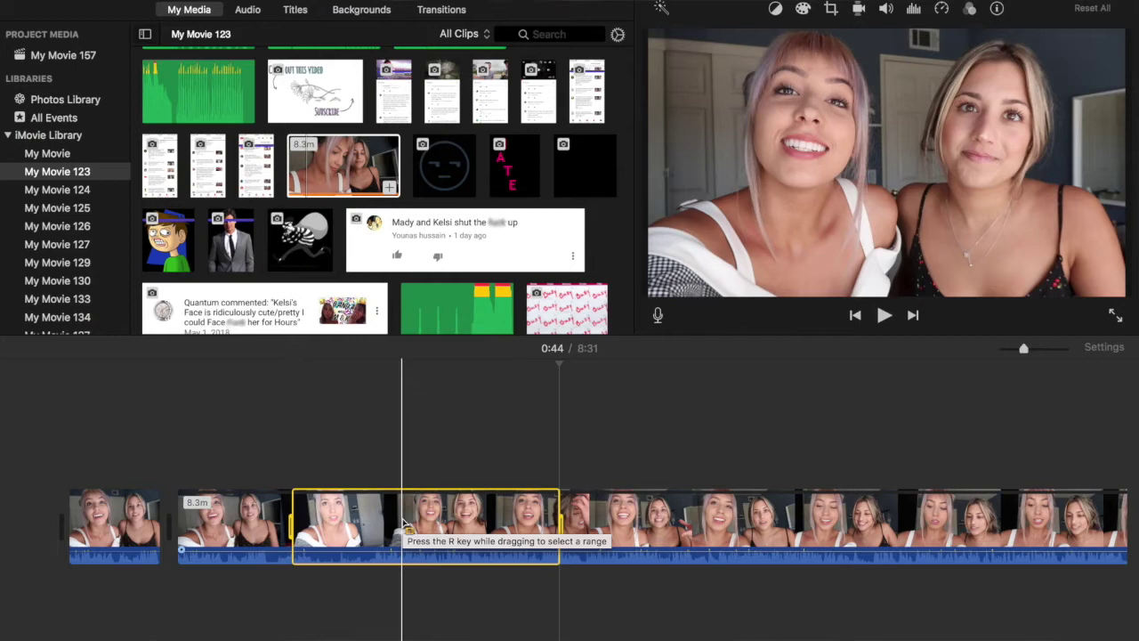
- Set the marked range of the second clip to 126% volume between its keyframes
{"action": "left_click_drag", "start_coordinate": [416, 550], "coordinate": [416, 563]}
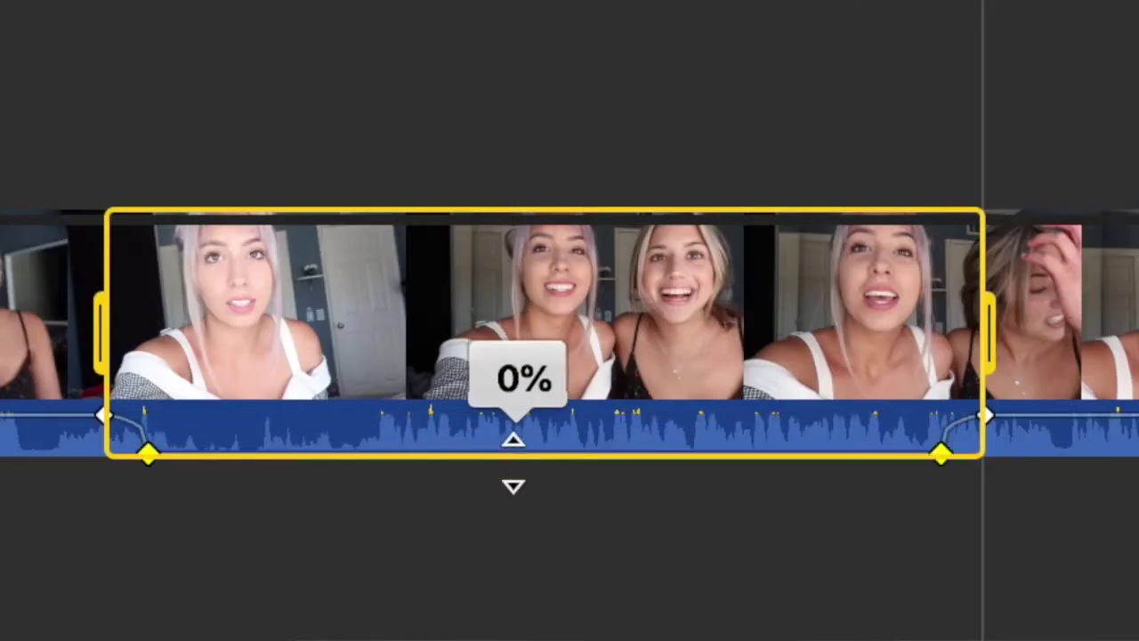
{"action": "left_click_drag", "start_coordinate": [514, 462], "coordinate": [516, 521]}
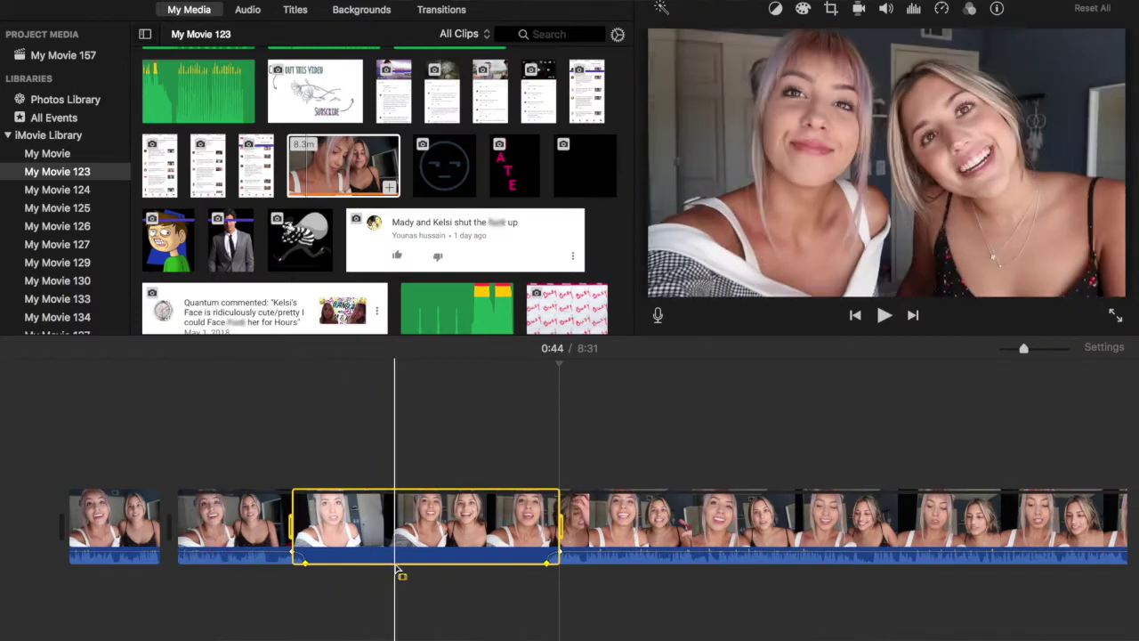
{"action": "left_click_drag", "start_coordinate": [394, 564], "coordinate": [394, 550]}
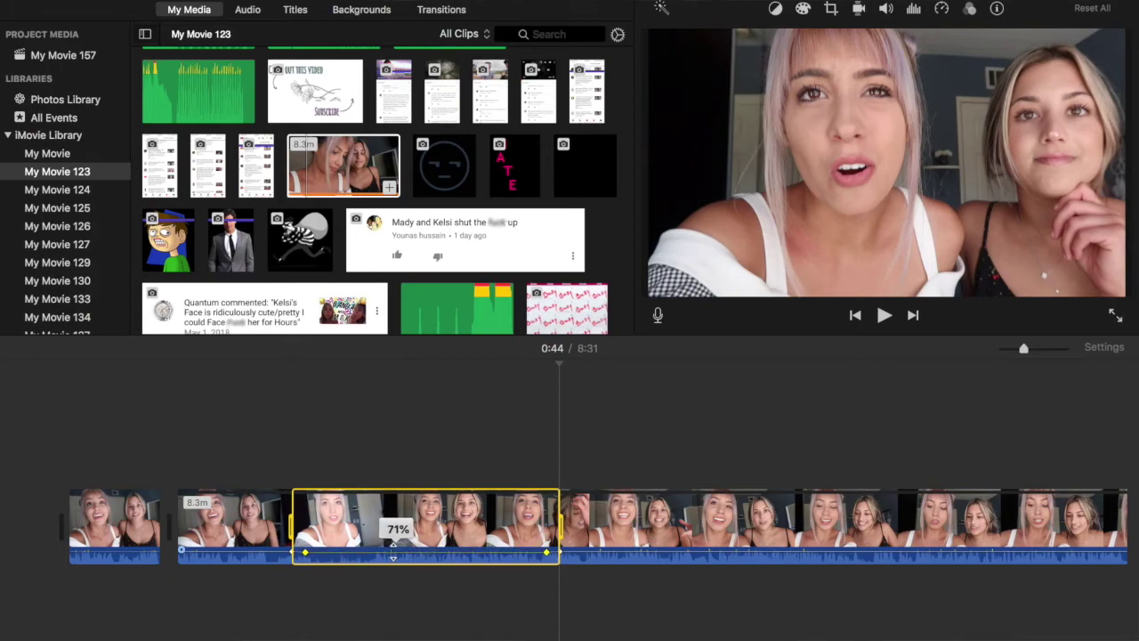
{"action": "left_click_drag", "start_coordinate": [394, 550], "coordinate": [394, 550]}
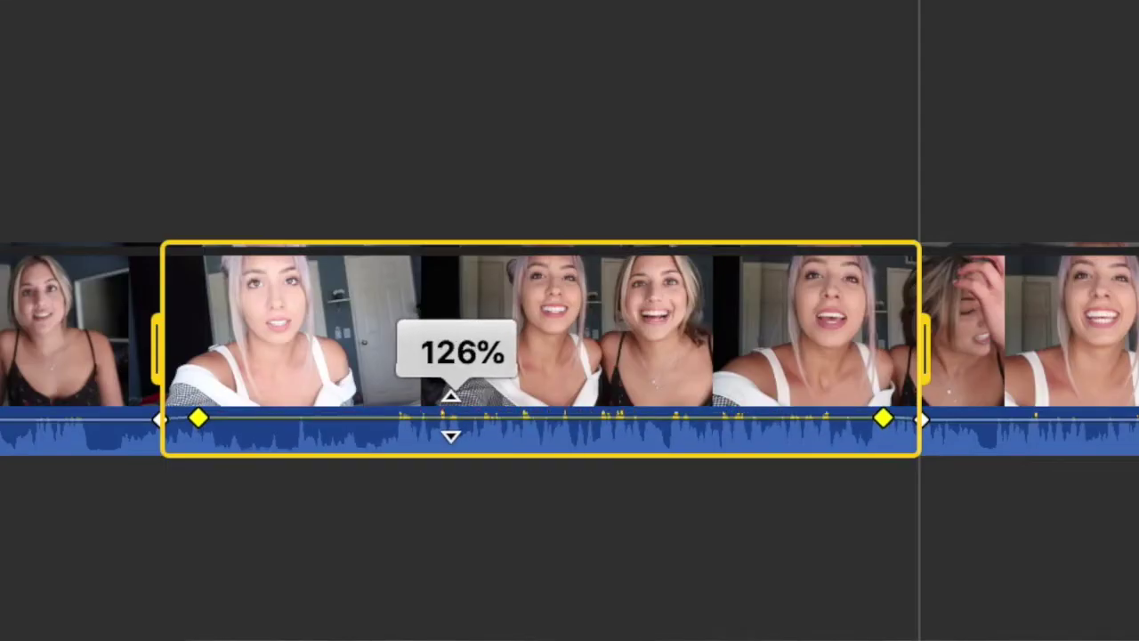
{"action": "left_click_drag", "start_coordinate": [451, 416], "coordinate": [499, 400]}
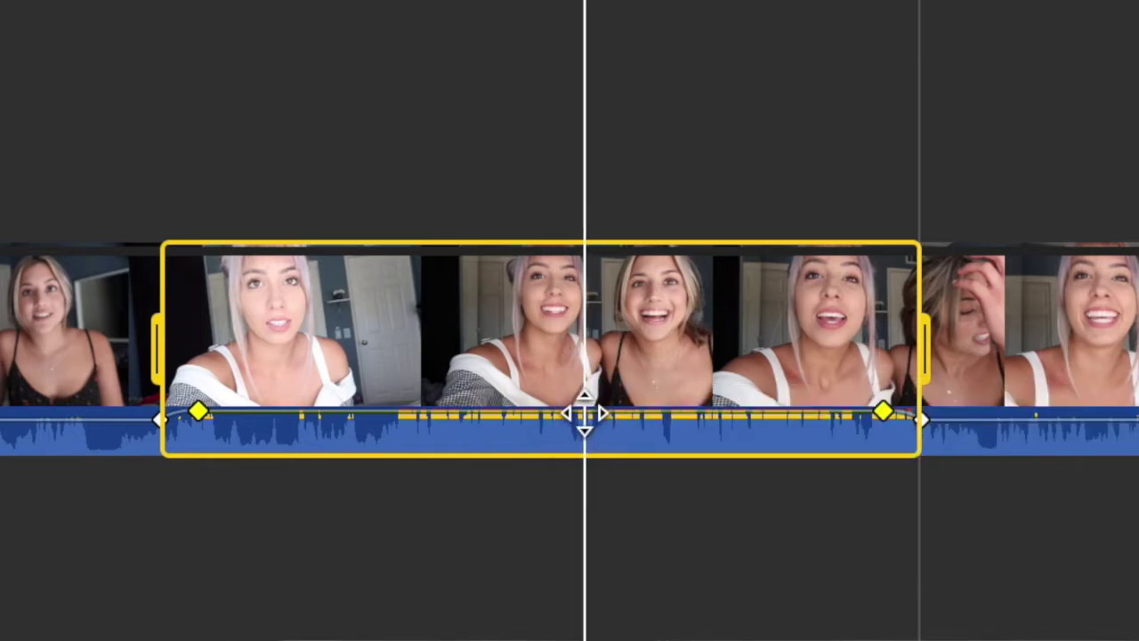
{"action": "left_click_drag", "start_coordinate": [585, 417], "coordinate": [583, 421]}
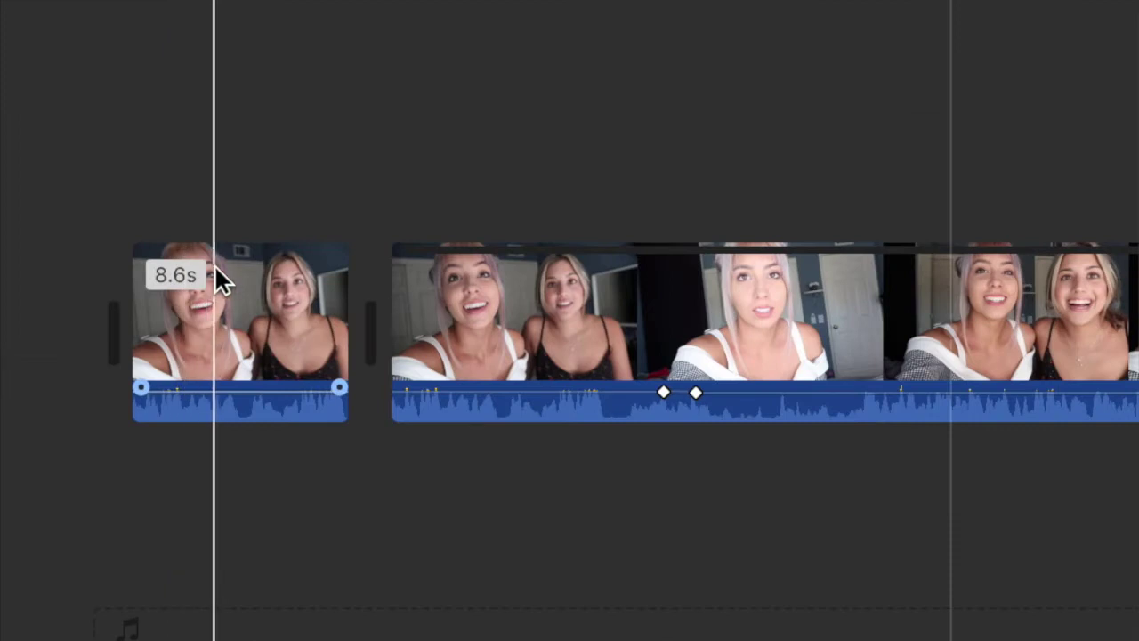
- Try the midtone, highlight and black level color sliders on the first clip
{"action": "left_click", "coordinate": [108, 504]}
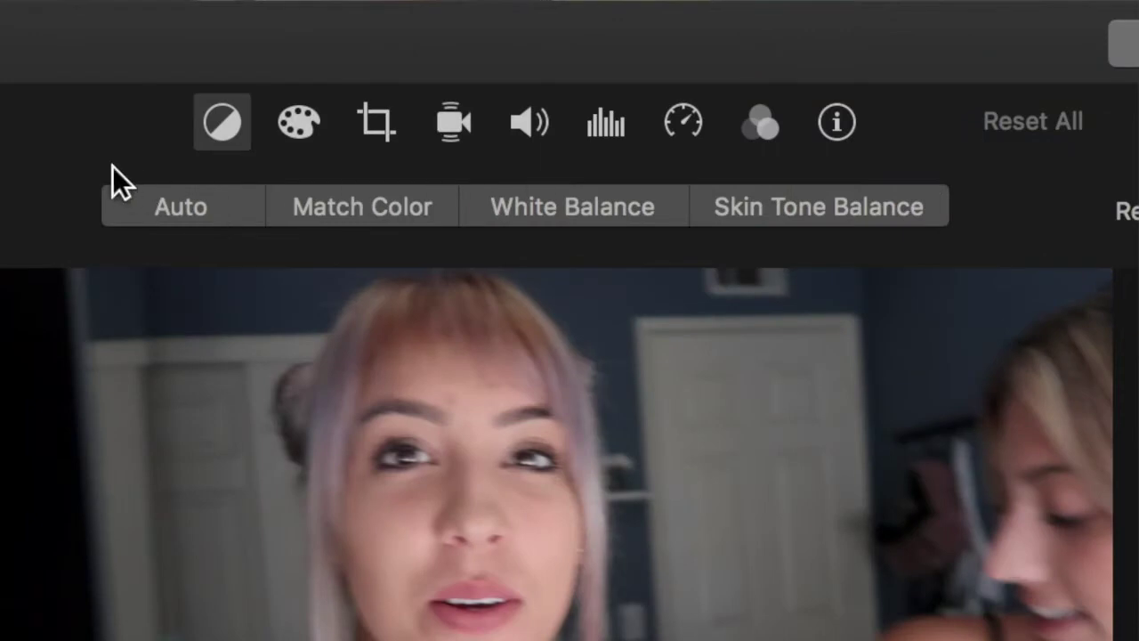
{"action": "left_click", "coordinate": [803, 11]}
{"action": "left_click_drag", "start_coordinate": [428, 162], "coordinate": [452, 162]}
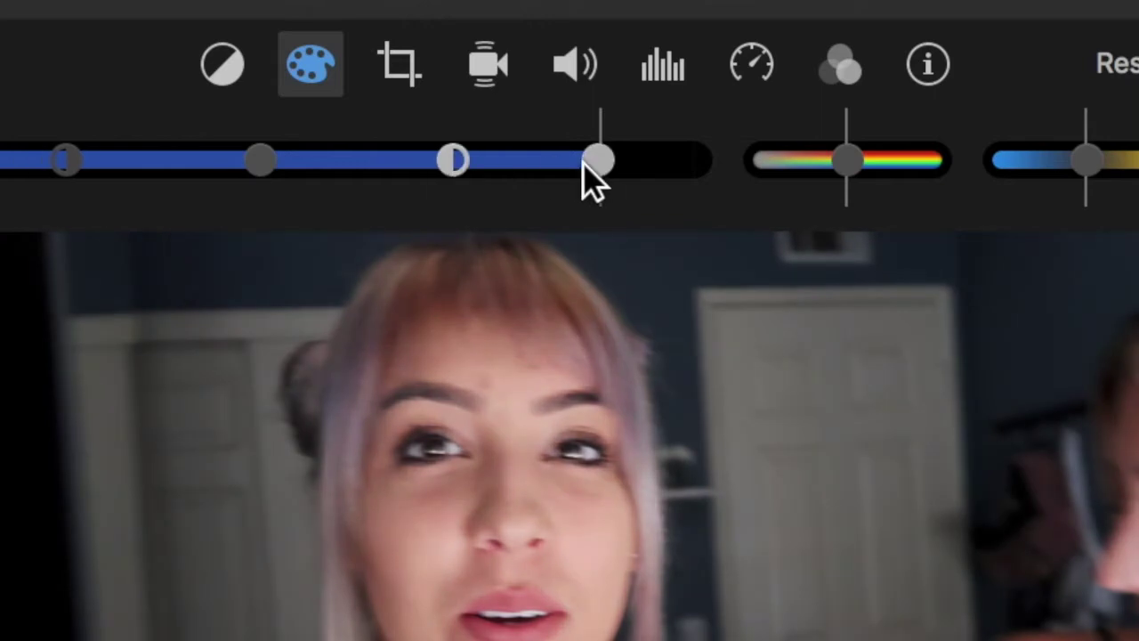
{"action": "mouse_move", "coordinate": [584, 162]}
{"action": "left_mouse_down"}
{"action": "mouse_move", "coordinate": [367, 164]}
{"action": "mouse_move", "coordinate": [567, 168]}
{"action": "left_mouse_up"}
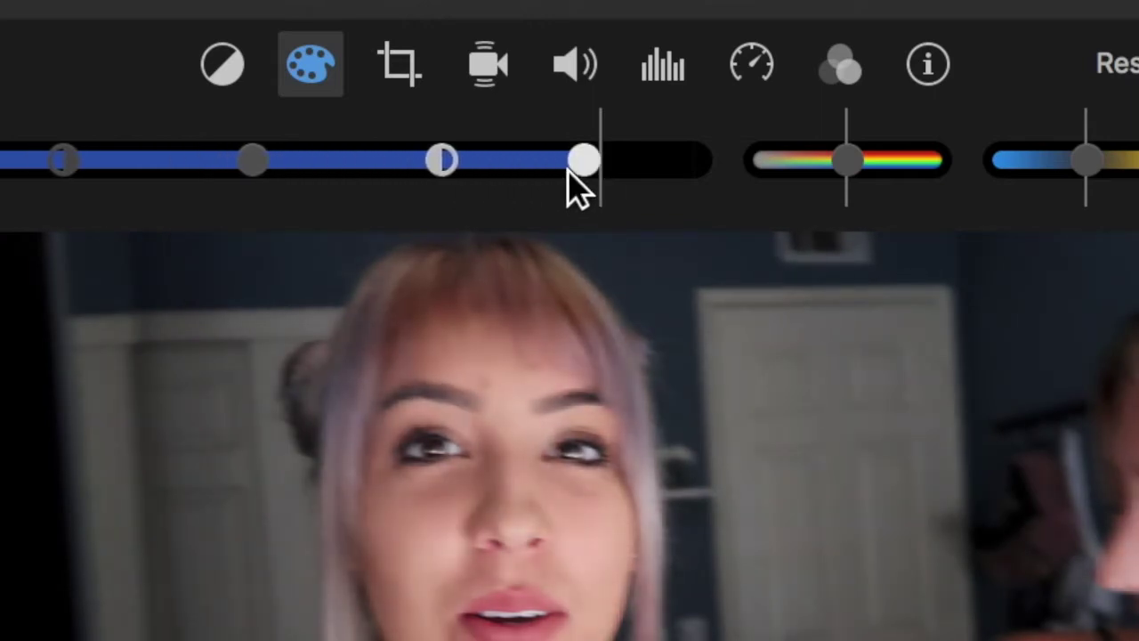
{"action": "mouse_move", "coordinate": [59, 160]}
{"action": "left_mouse_down"}
{"action": "mouse_move", "coordinate": [89, 161]}
{"action": "mouse_move", "coordinate": [69, 172]}
{"action": "left_mouse_up"}
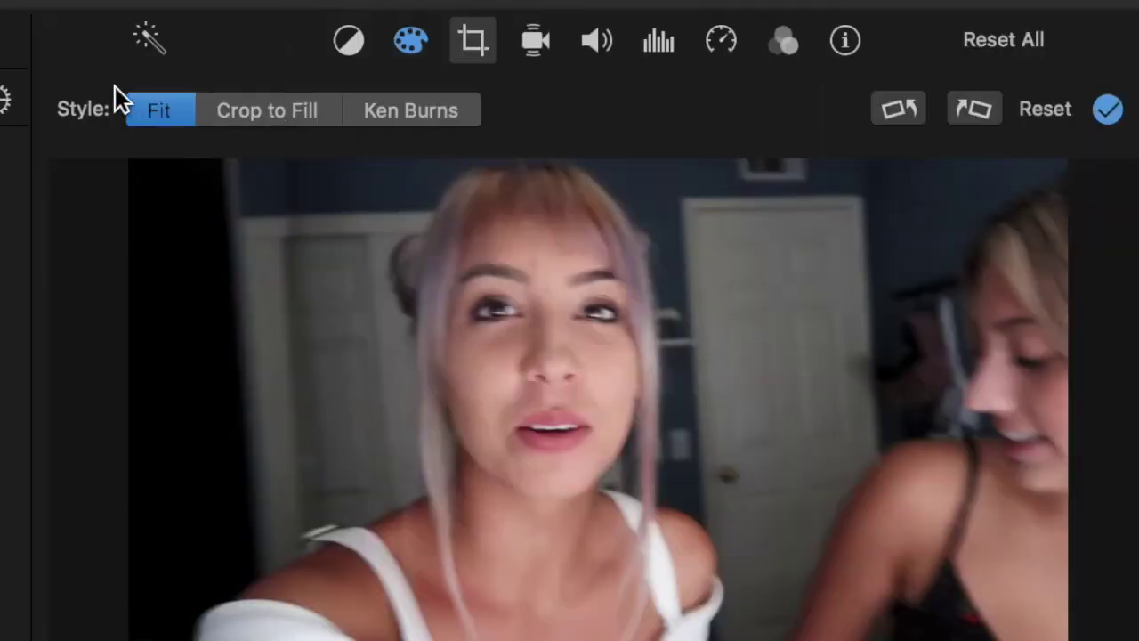
- Crop the first clip around the woman's face, then return it to Fit
{"action": "left_click", "coordinate": [265, 112]}
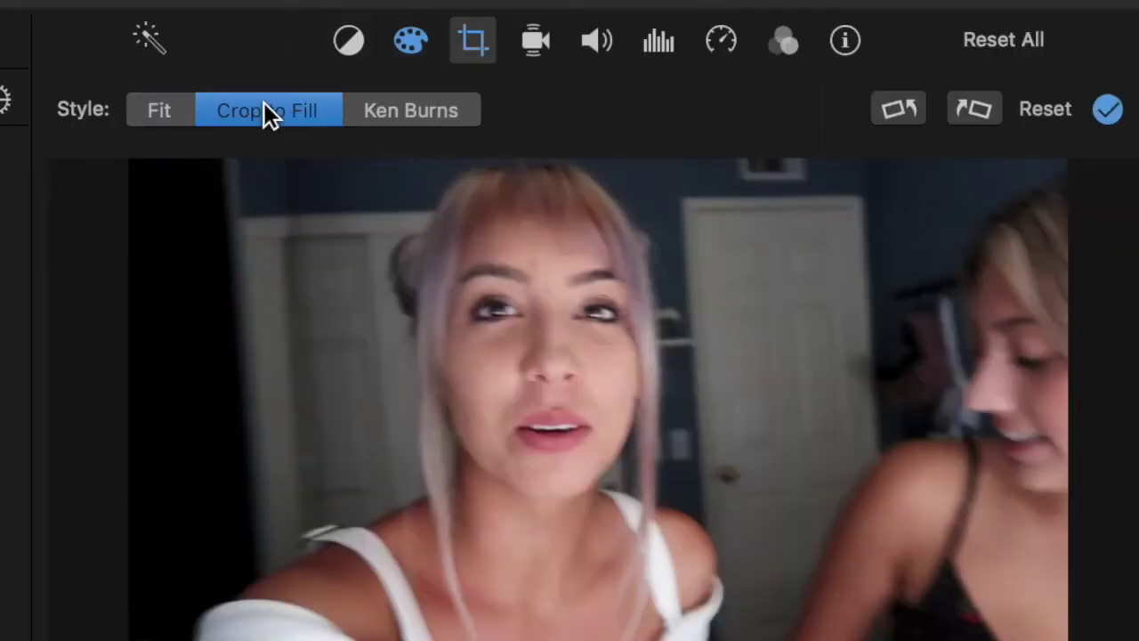
{"action": "left_click_drag", "start_coordinate": [131, 167], "coordinate": [579, 412]}
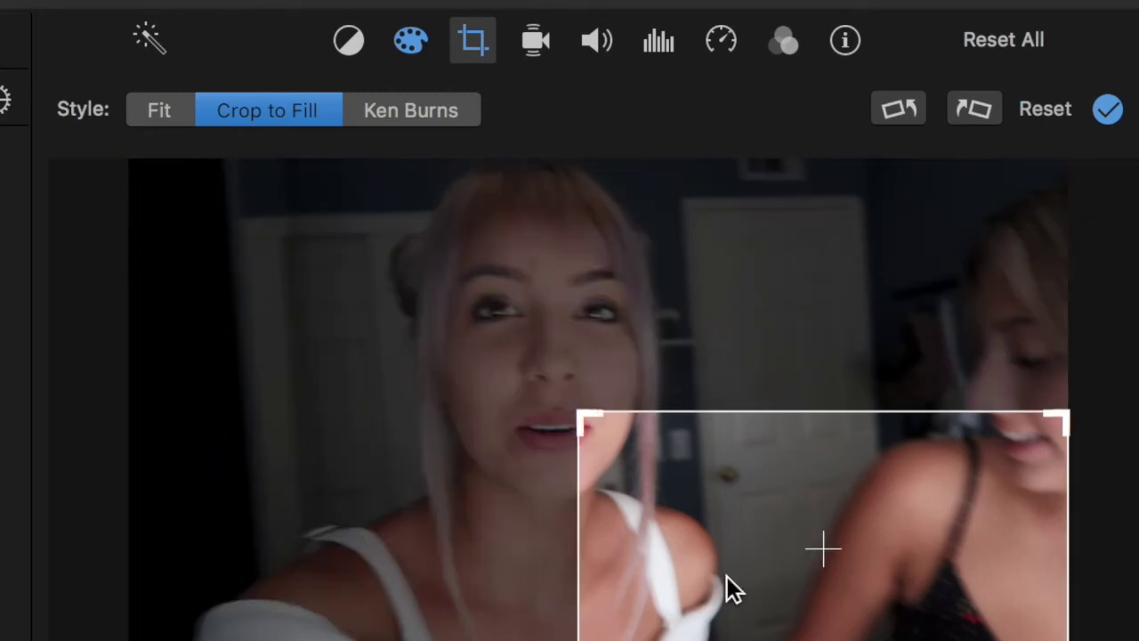
{"action": "left_click_drag", "start_coordinate": [727, 590], "coordinate": [598, 462]}
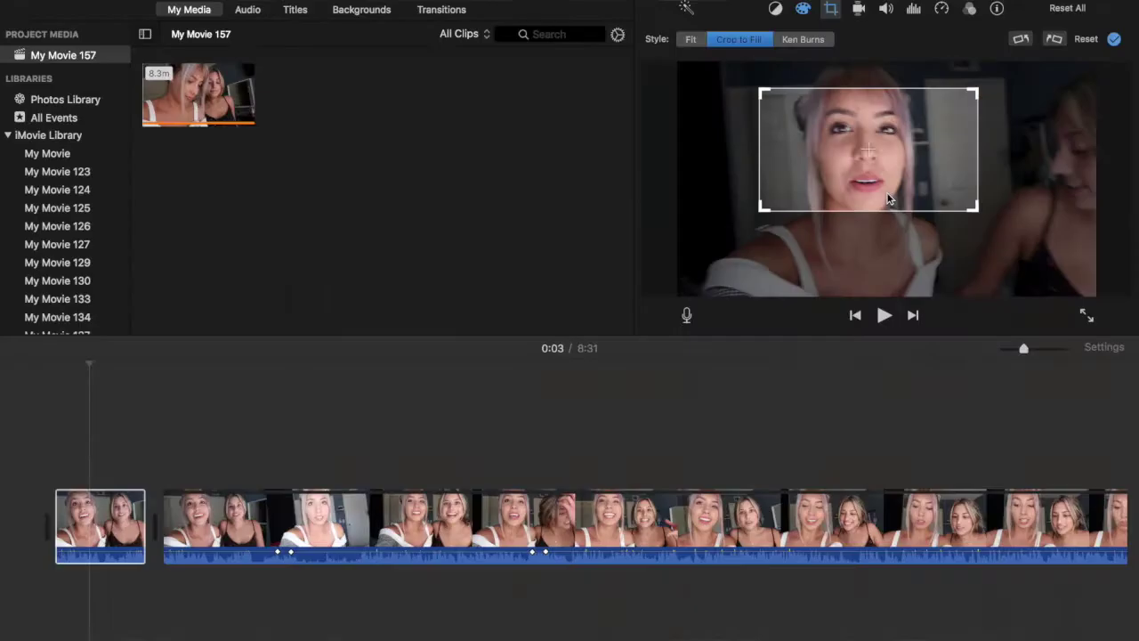
{"action": "key", "text": "Return"}
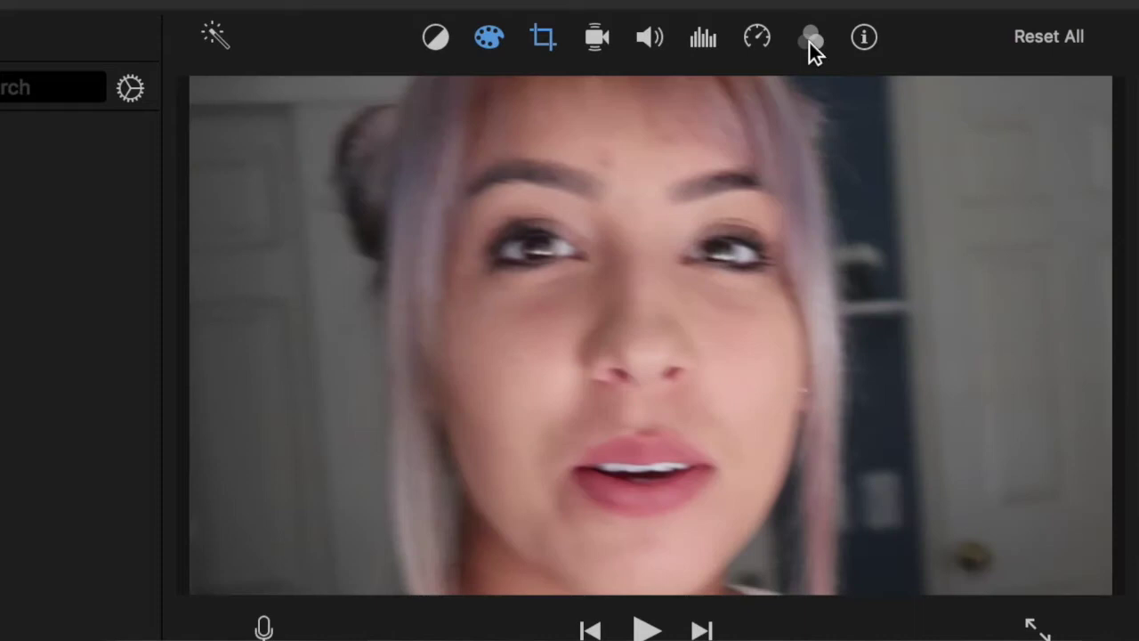
{"action": "left_click", "coordinate": [544, 37]}
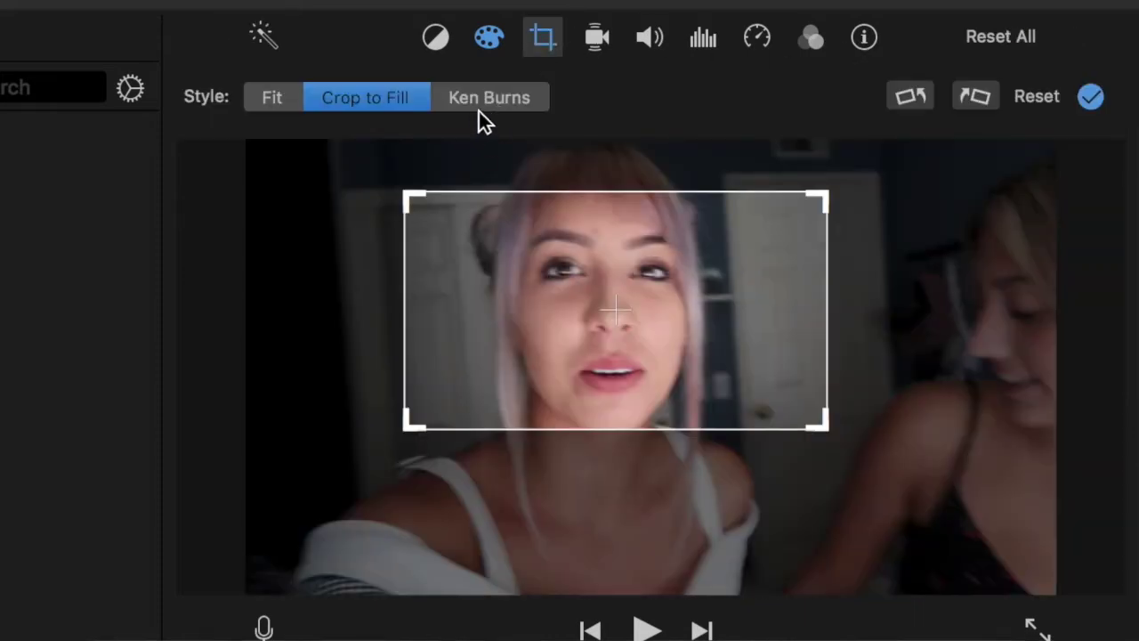
{"action": "left_click", "coordinate": [284, 99]}
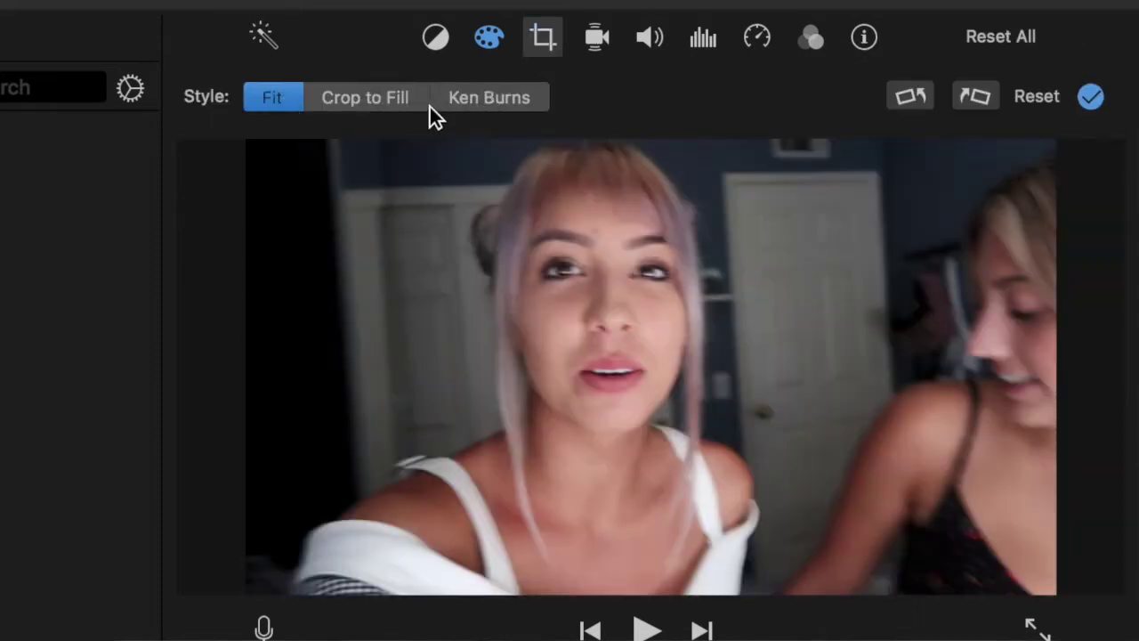
- Apply Ken Burns with the End frame resized onto the right woman's face
{"action": "left_click", "coordinate": [478, 102]}
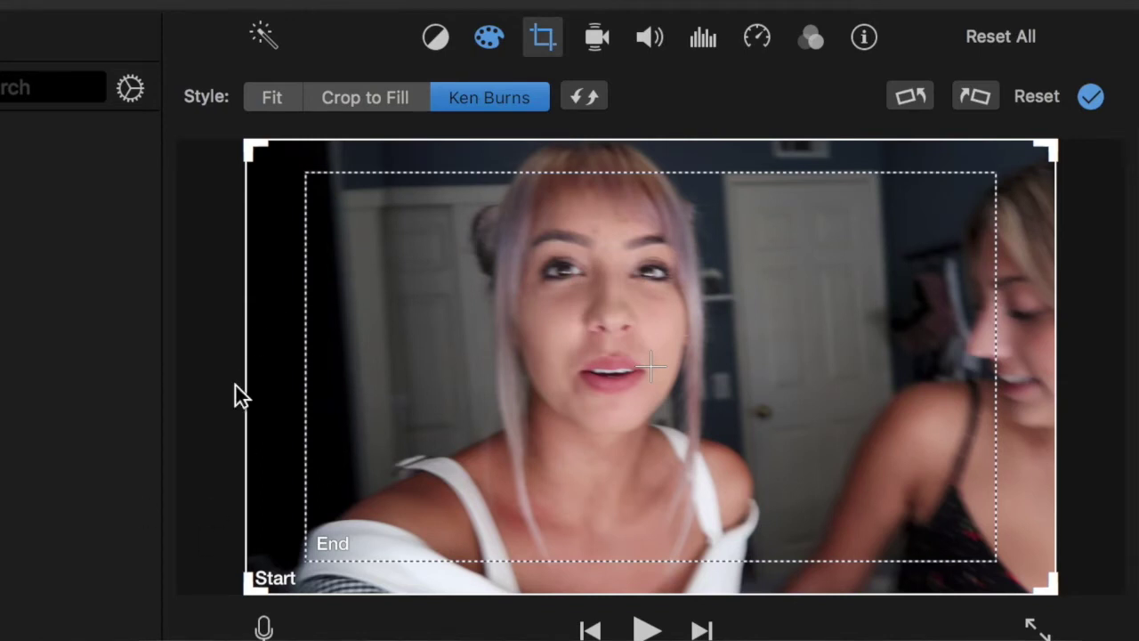
{"action": "left_click", "coordinate": [322, 548]}
{"action": "left_click_drag", "start_coordinate": [318, 552], "coordinate": [653, 364]}
{"action": "left_click_drag", "start_coordinate": [985, 206], "coordinate": [986, 262]}
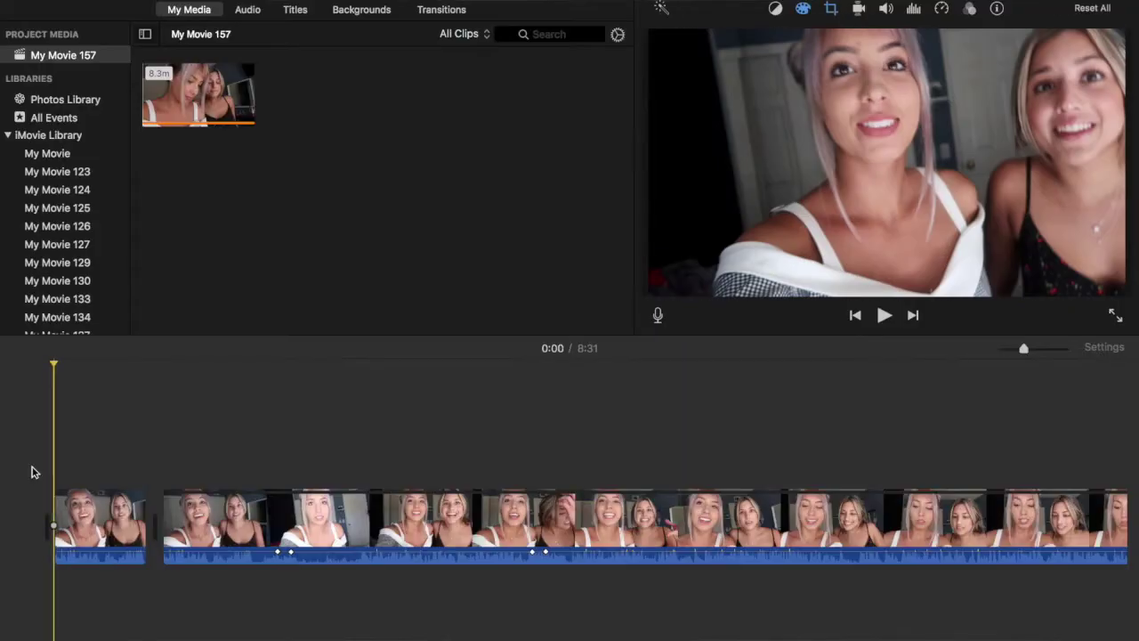
- Preview the Ken Burns motion, then set the first clip's crop back to Fit
{"action": "key", "text": "space"}
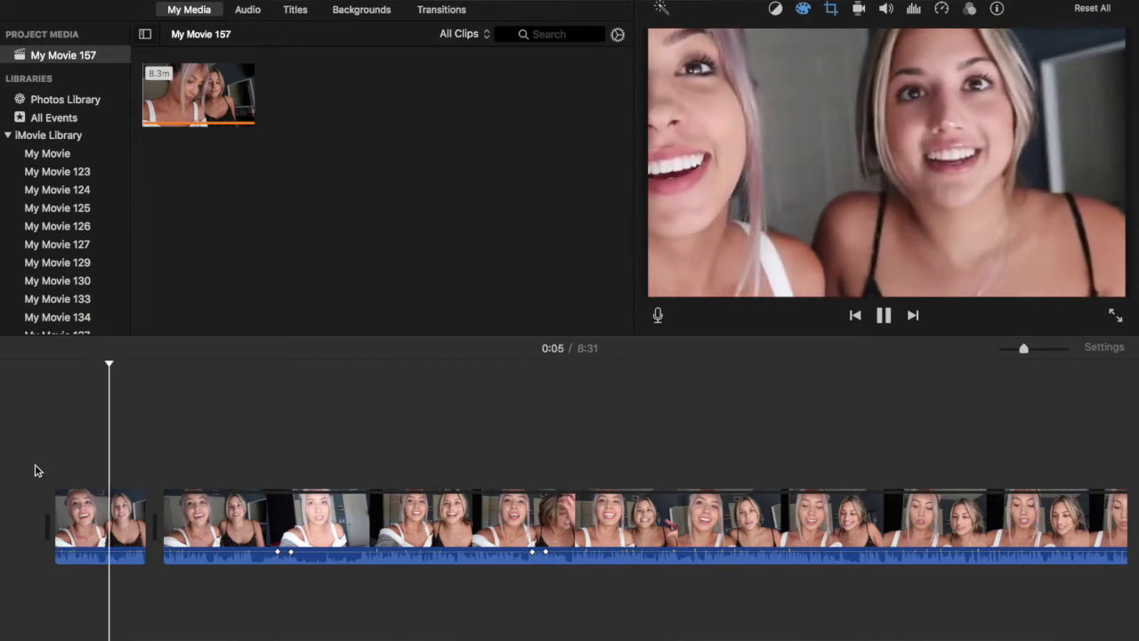
{"action": "key", "text": "space"}
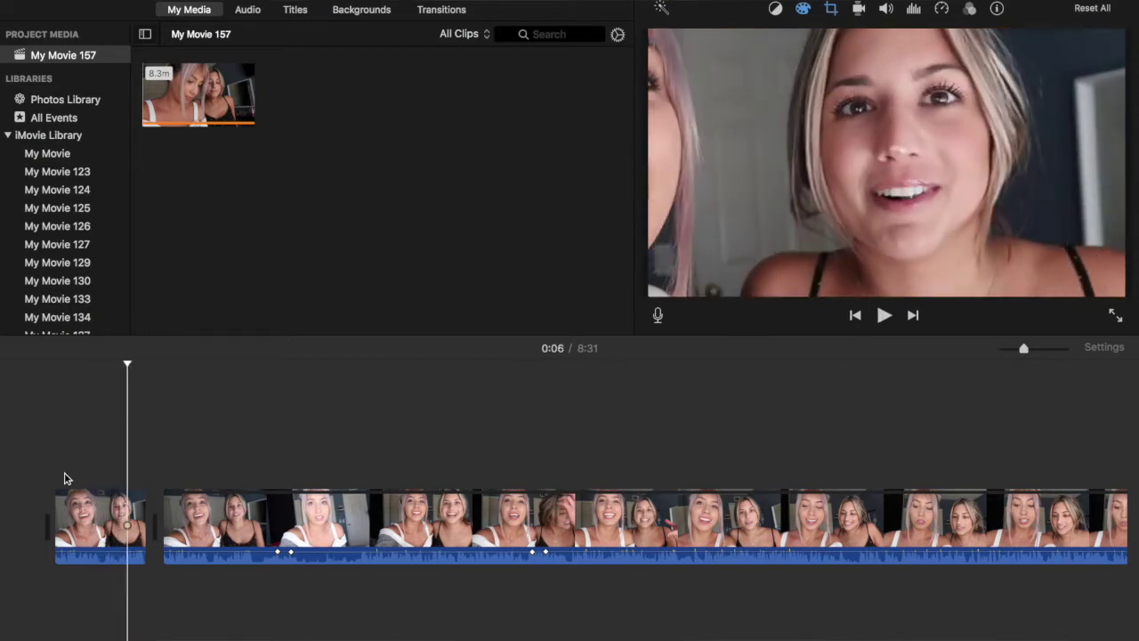
{"action": "left_click", "coordinate": [89, 547]}
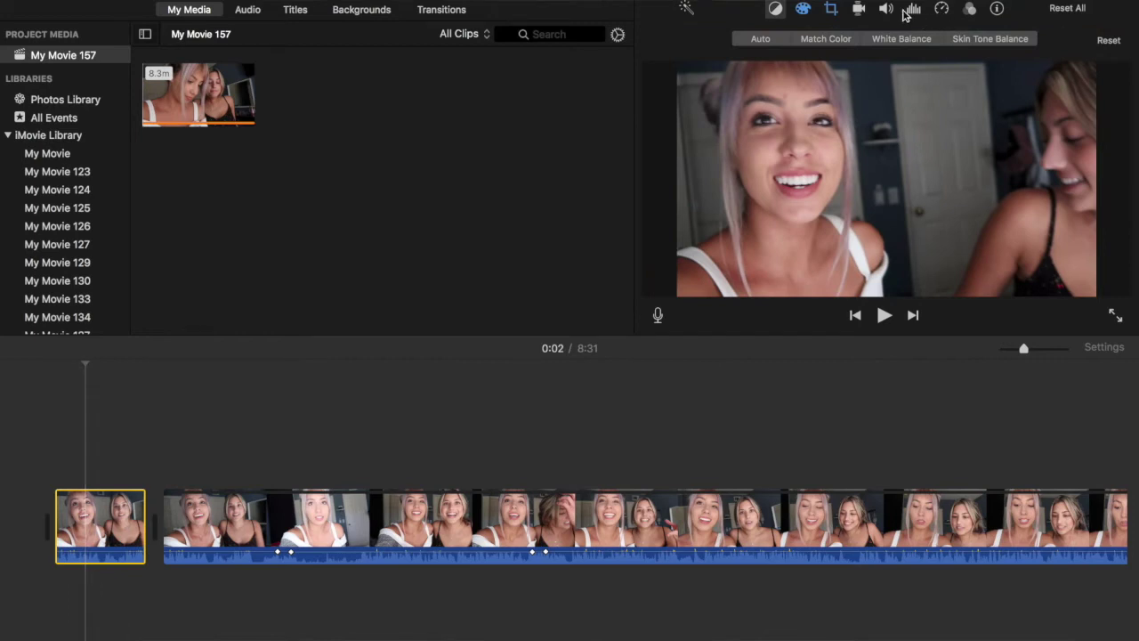
{"action": "left_click", "coordinate": [830, 9]}
{"action": "left_click", "coordinate": [688, 45]}
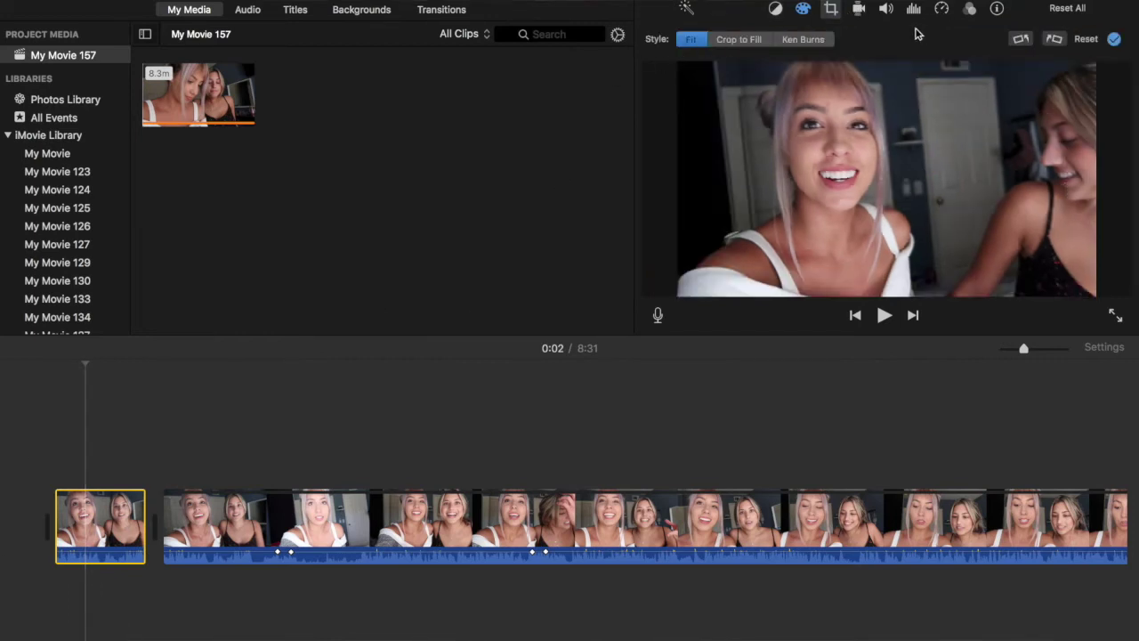
{"action": "left_click", "coordinate": [859, 8]}
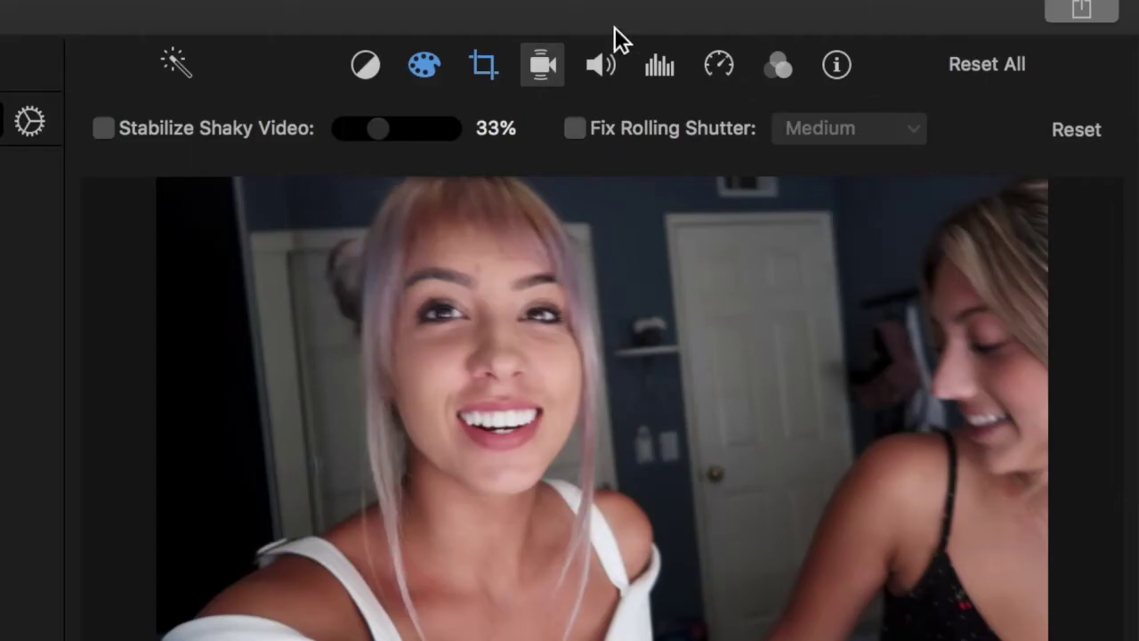
- Turn on Stabilize Shaky Video for the first clip and set its volume to 84%
{"action": "left_click", "coordinate": [105, 129]}
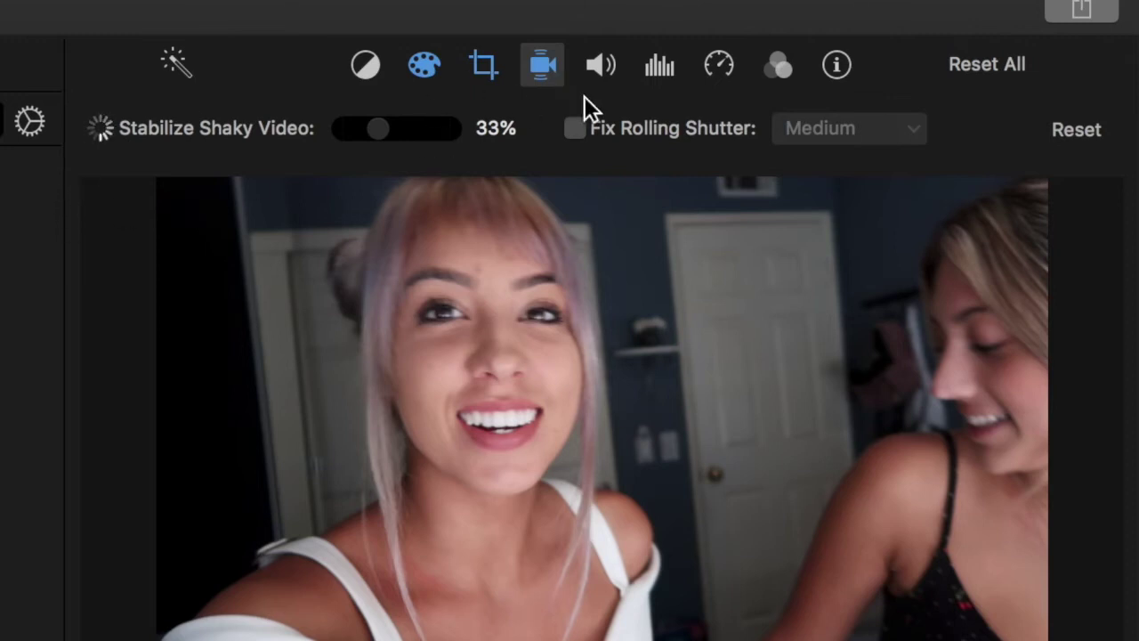
{"action": "left_click", "coordinate": [594, 69]}
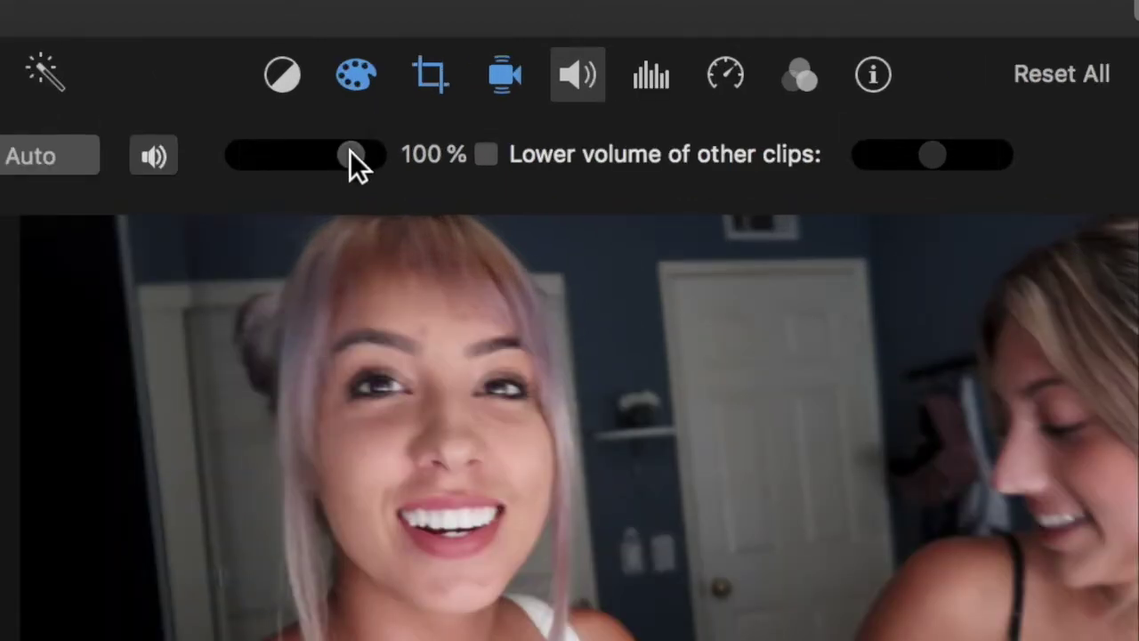
{"action": "left_click_drag", "start_coordinate": [417, 130], "coordinate": [421, 127]}
{"action": "left_click_drag", "start_coordinate": [354, 155], "coordinate": [361, 154]}
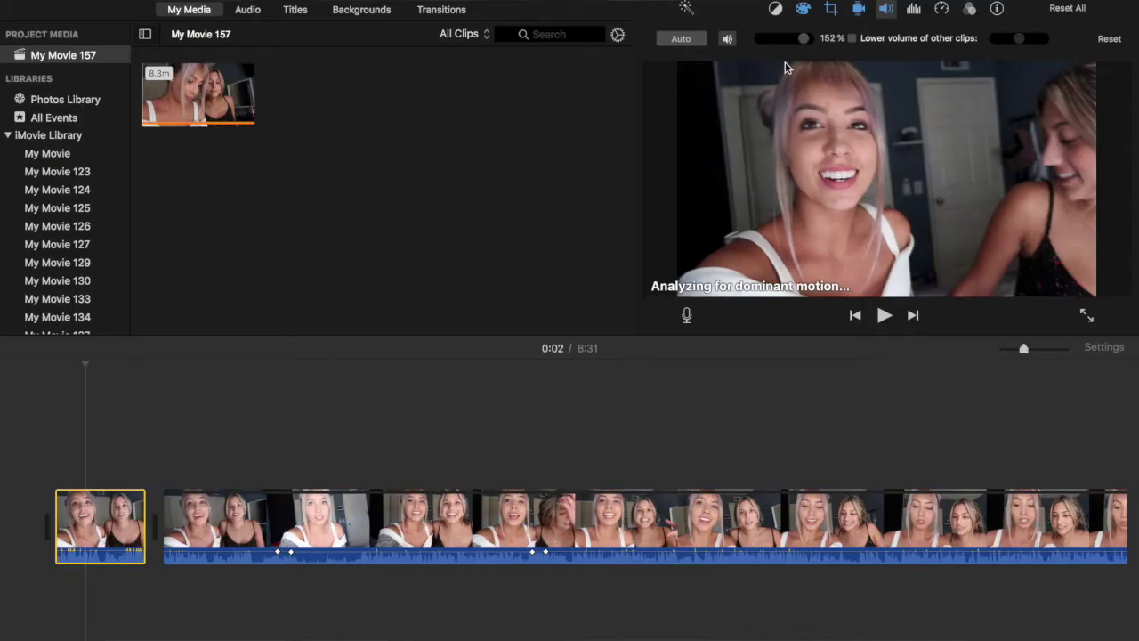
{"action": "left_click_drag", "start_coordinate": [789, 41], "coordinate": [793, 39]}
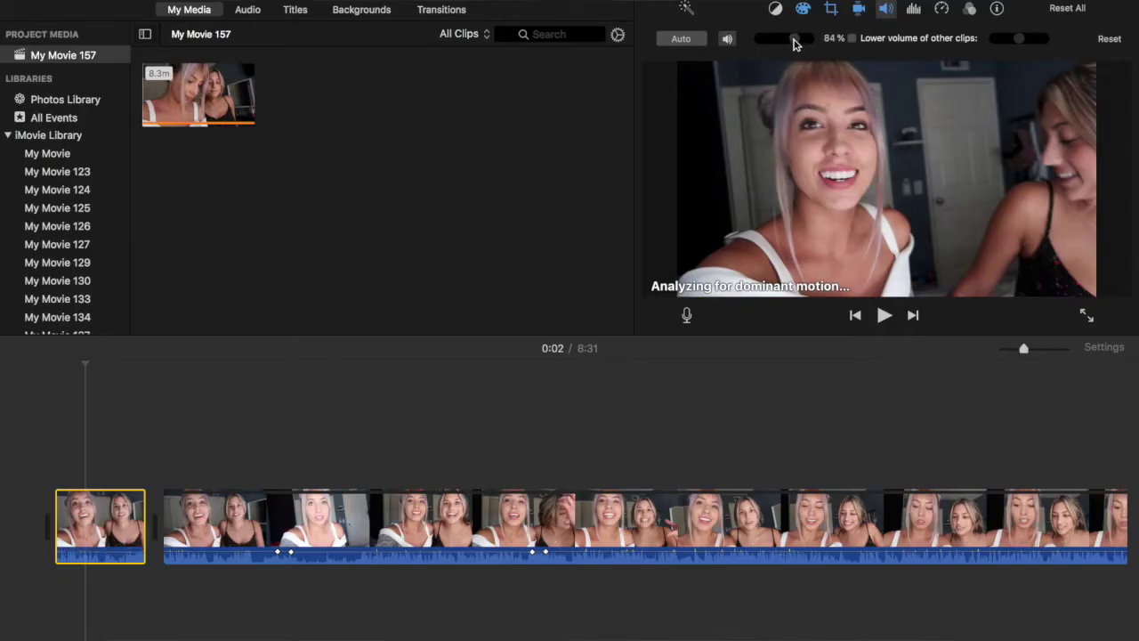
{"action": "left_click", "coordinate": [915, 7]}
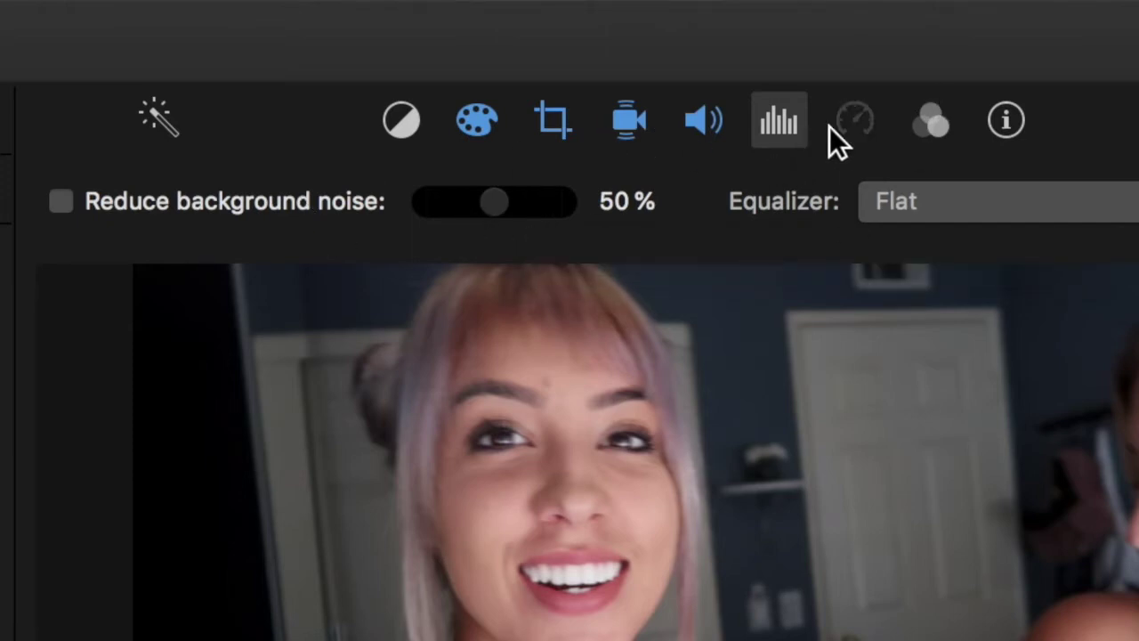
- Check the first clip's speed presets, keeping Normal, and bring up the clip filter choices
{"action": "left_click", "coordinate": [852, 121]}
{"action": "left_click", "coordinate": [391, 118]}
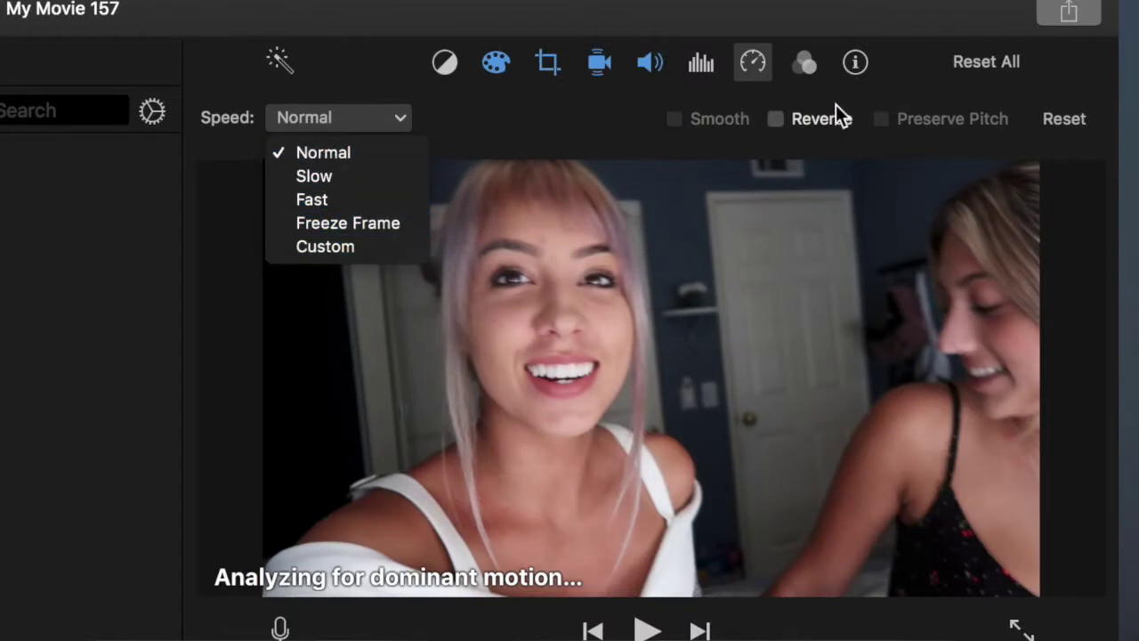
{"action": "left_click", "coordinate": [770, 116]}
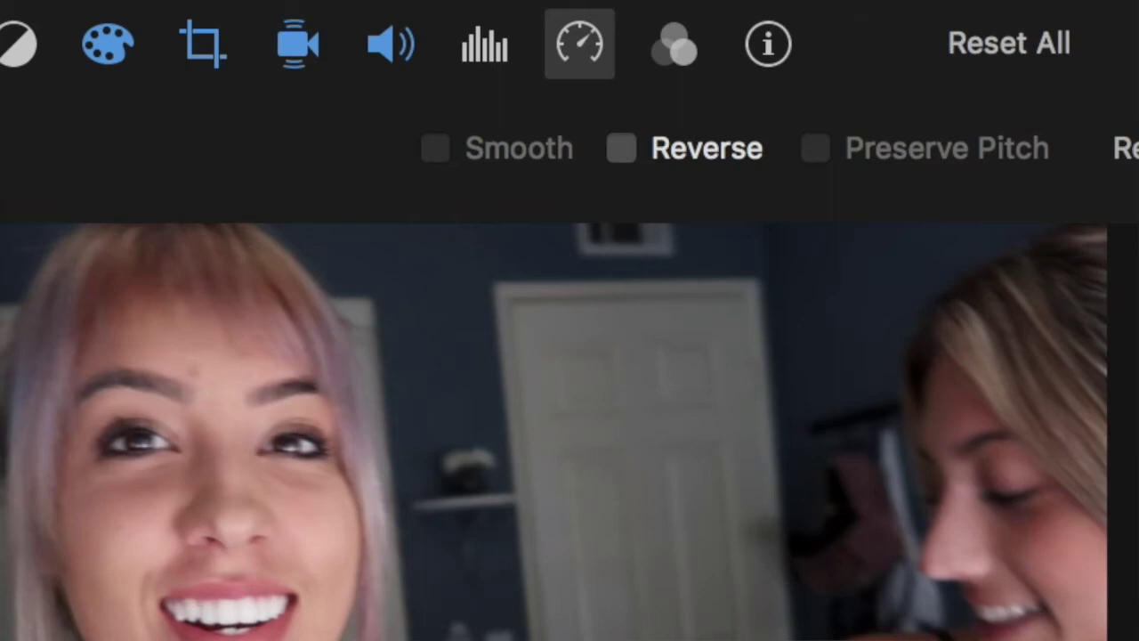
{"action": "left_click", "coordinate": [418, 113]}
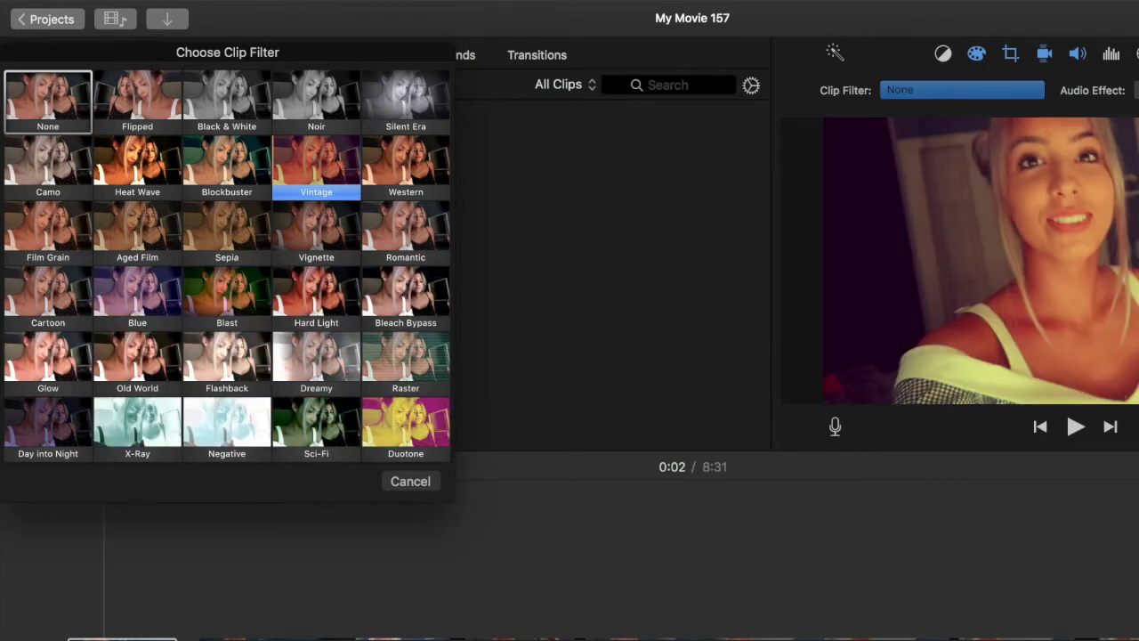
- Dismiss the clip filter and audio effect choices without applying either, then view title styles
{"action": "left_click", "coordinate": [315, 165]}
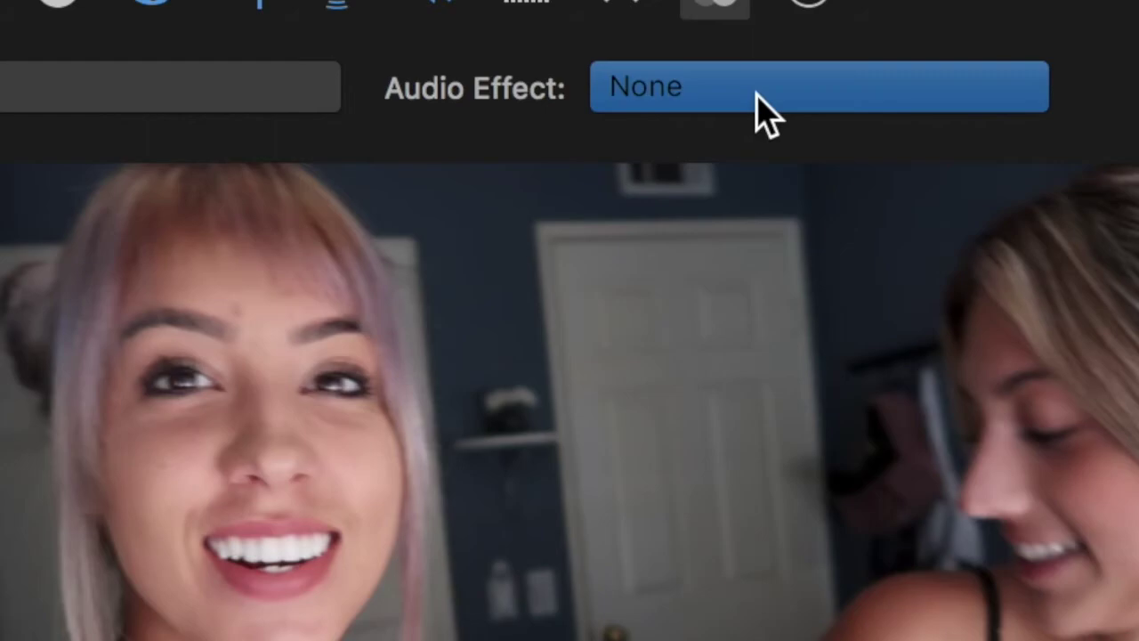
{"action": "left_click", "coordinate": [757, 93]}
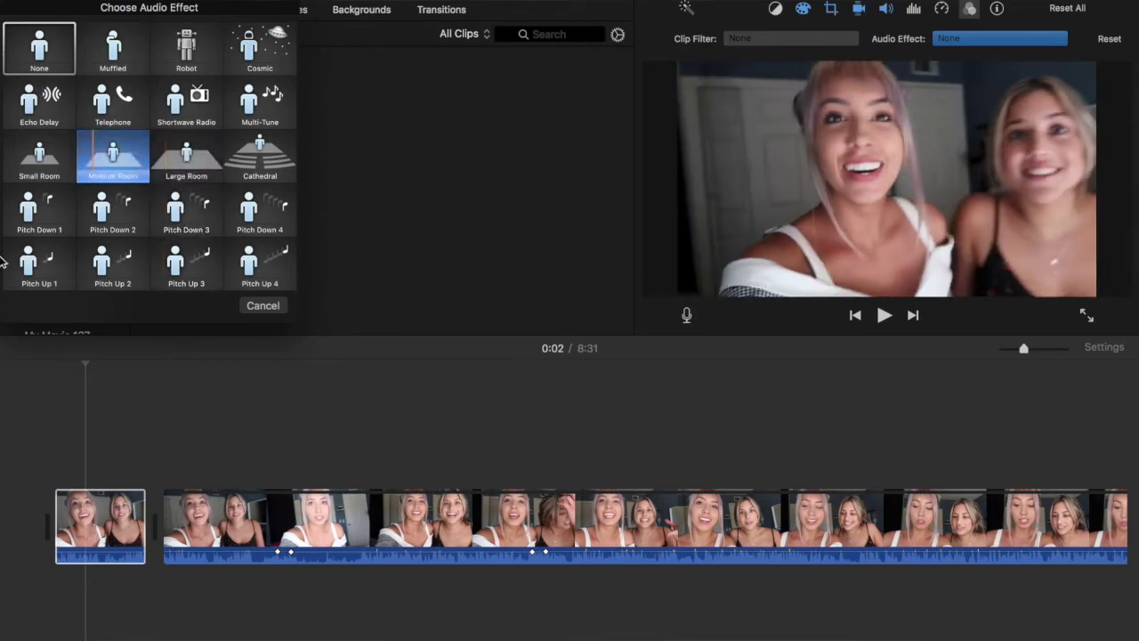
{"action": "left_click", "coordinate": [266, 306]}
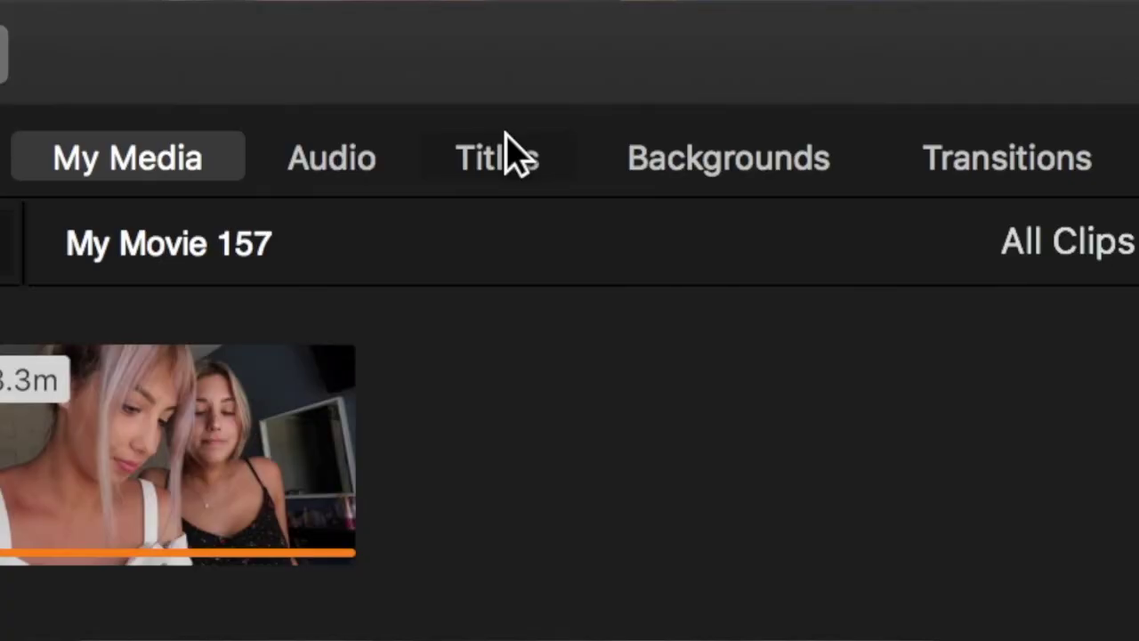
{"action": "left_click", "coordinate": [505, 141]}
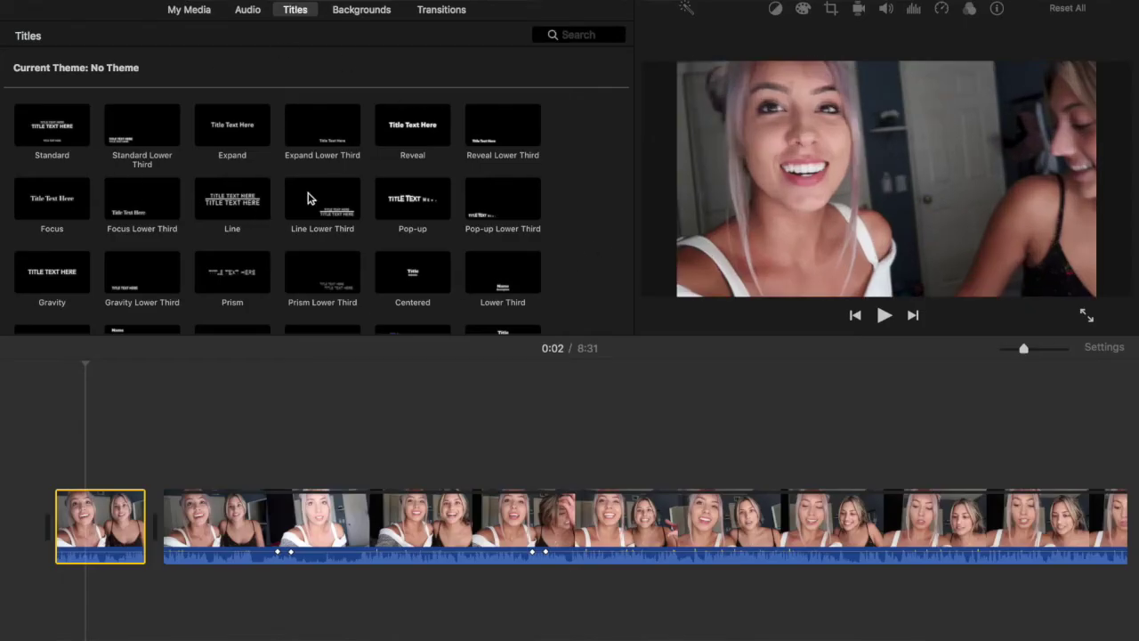
- Add the Line title to the timeline and play it back to preview
{"action": "left_click_drag", "start_coordinate": [210, 207], "coordinate": [158, 532]}
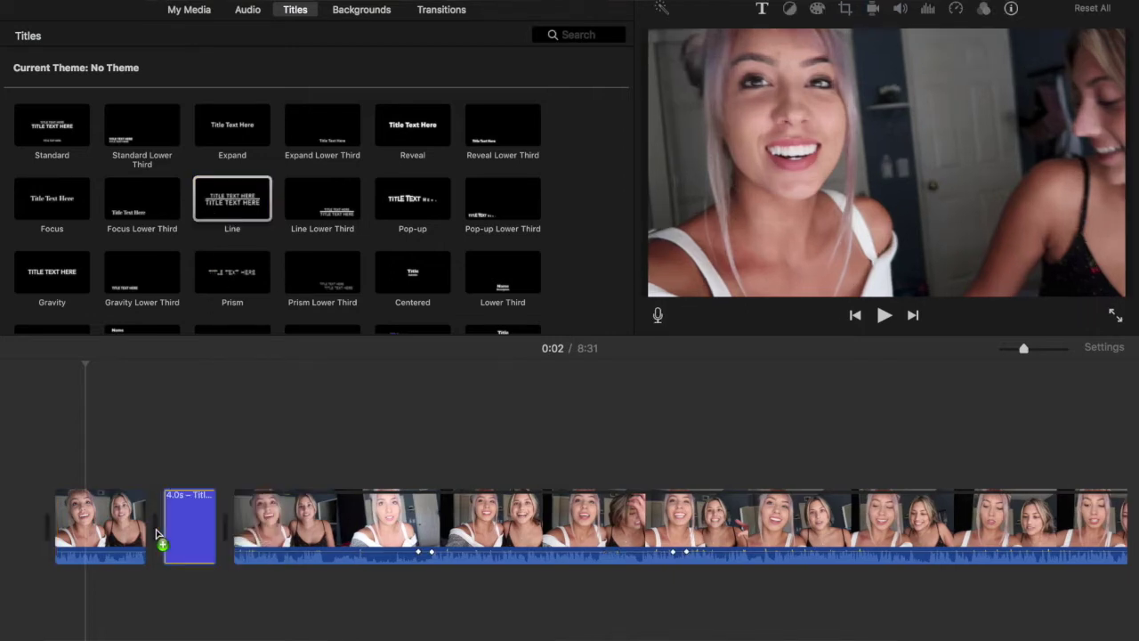
{"action": "left_click", "coordinate": [185, 525]}
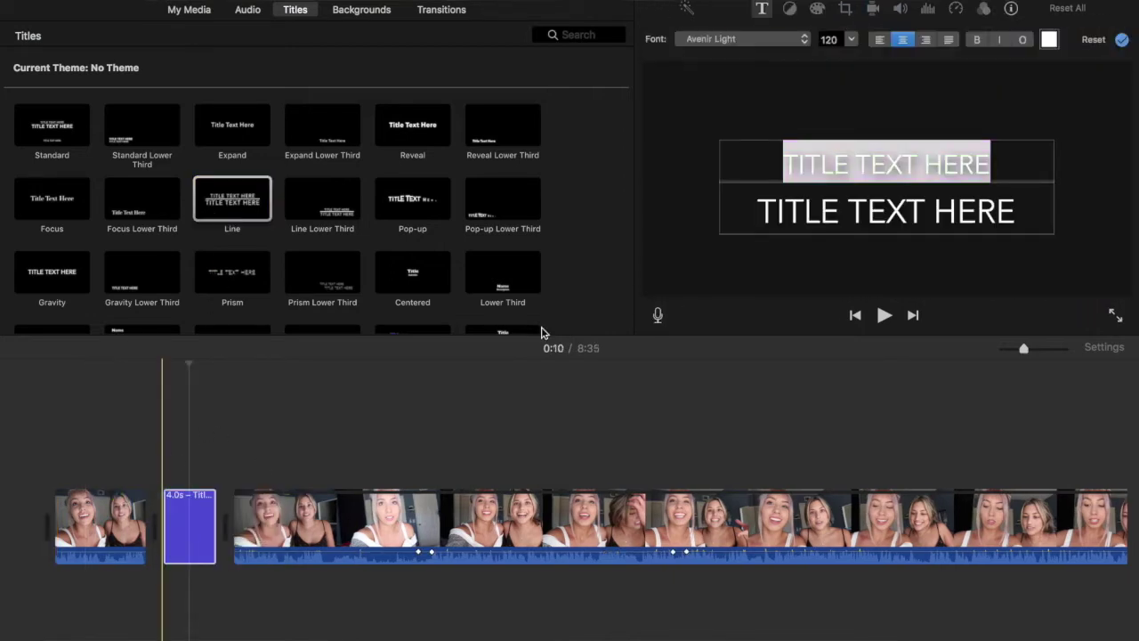
{"action": "left_click", "coordinate": [135, 452]}
{"action": "key", "text": "space"}
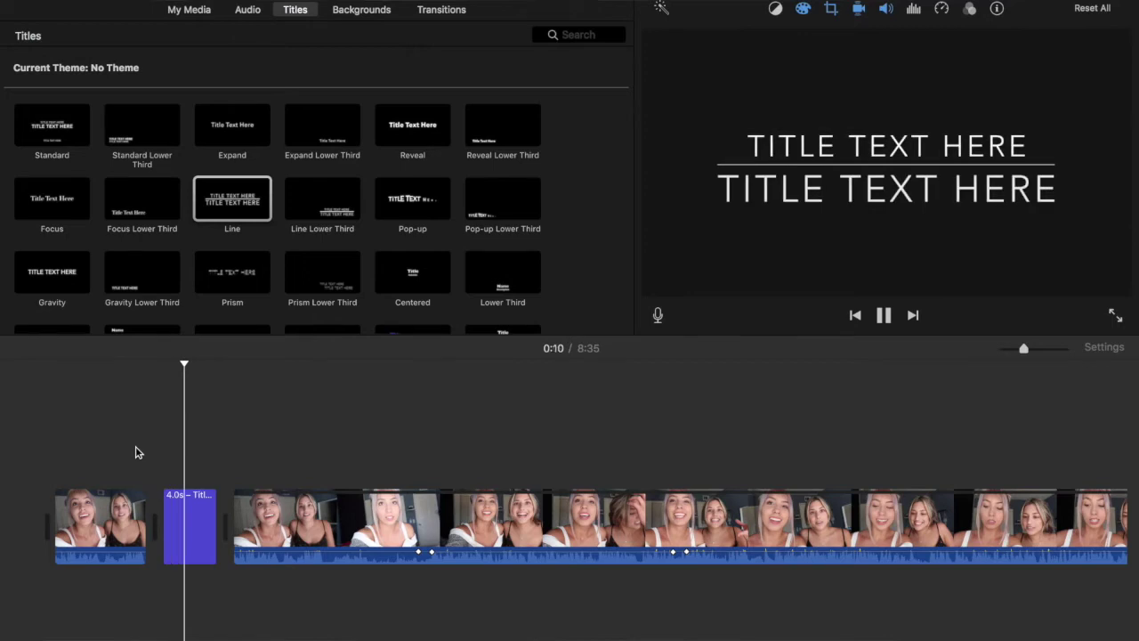
{"action": "key", "text": "space"}
- Delete the 4.0s standalone title, overlay the Line title on the second clip, and lengthen it to 4.4 seconds
{"action": "left_click", "coordinate": [180, 503]}
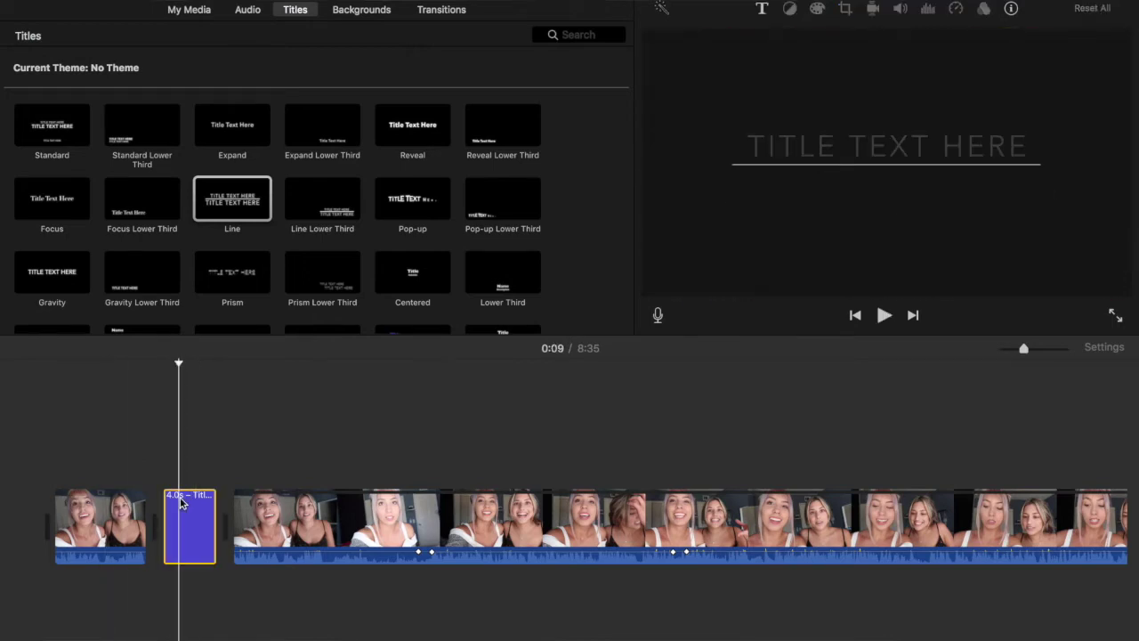
{"action": "key", "text": "Delete"}
{"action": "left_click_drag", "start_coordinate": [227, 197], "coordinate": [181, 440]}
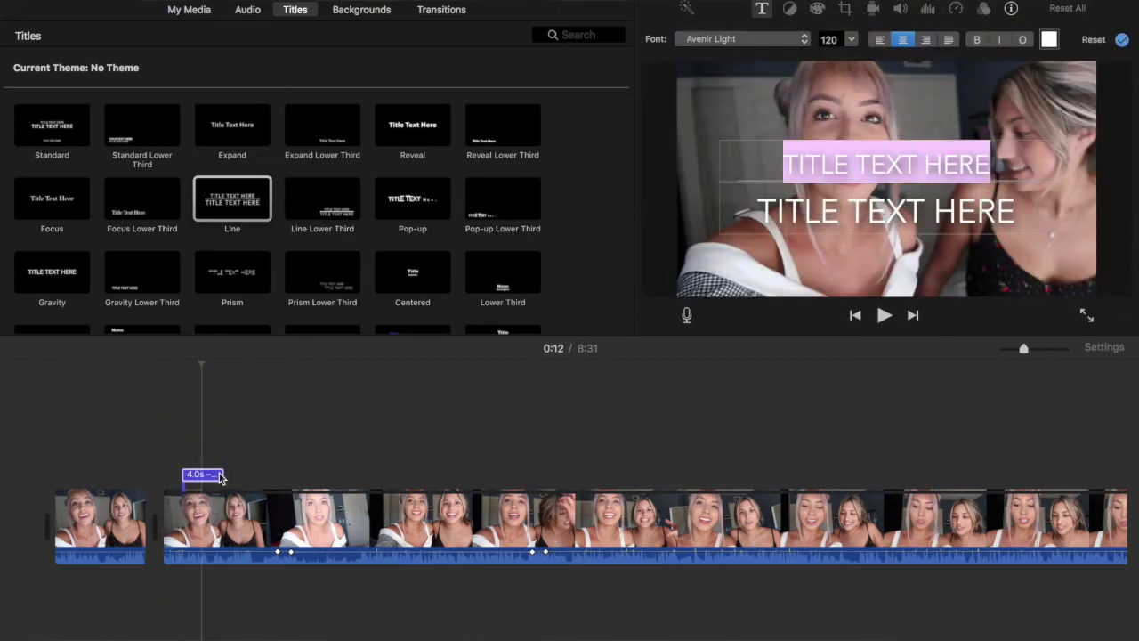
{"action": "mouse_move", "coordinate": [225, 475]}
{"action": "left_mouse_down"}
{"action": "mouse_move", "coordinate": [310, 474]}
{"action": "mouse_move", "coordinate": [204, 472]}
{"action": "mouse_move", "coordinate": [245, 473]}
{"action": "mouse_move", "coordinate": [227, 475]}
{"action": "left_mouse_up"}
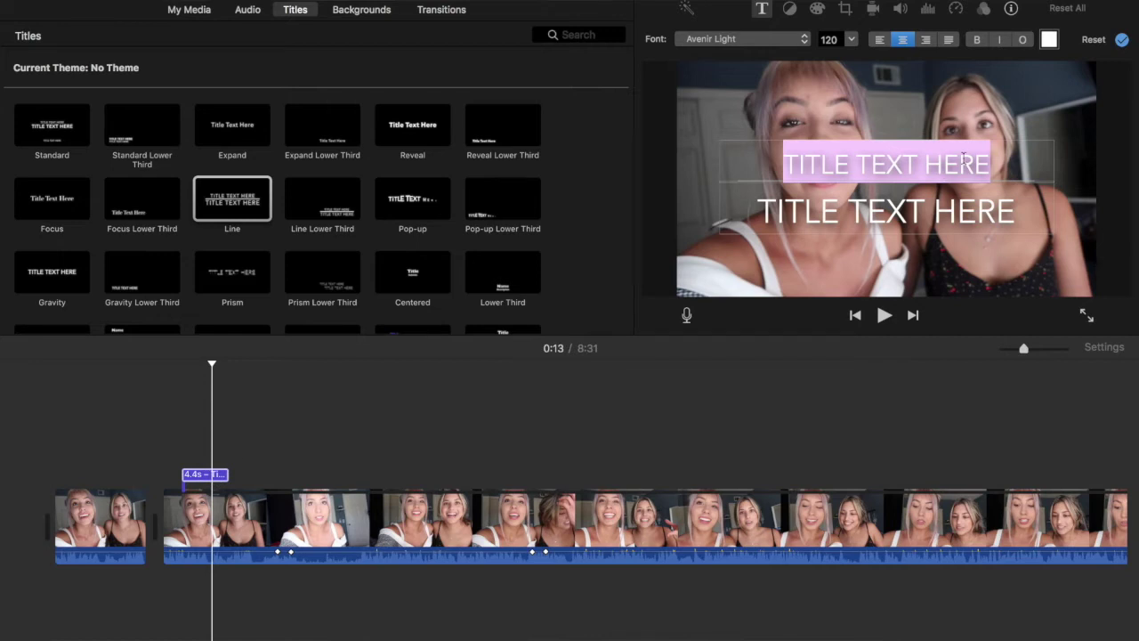
- Replace the upper title line with 'IM COOL' and colour that text purple
{"action": "left_click", "coordinate": [889, 160]}
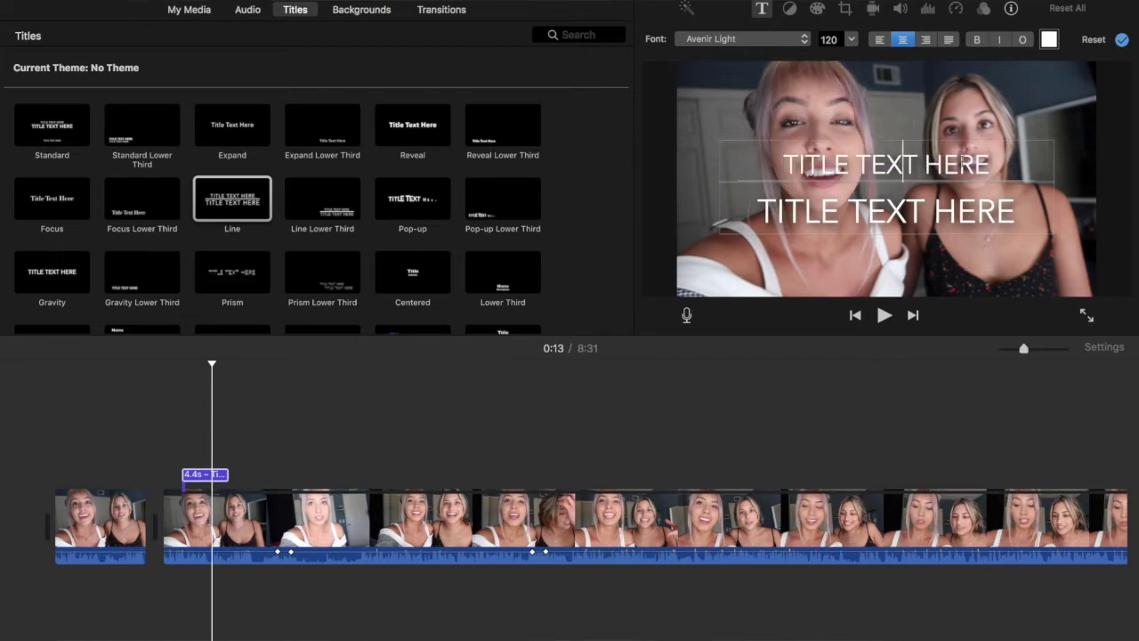
{"action": "left_click_drag", "start_coordinate": [977, 162], "coordinate": [712, 165]}
{"action": "type", "text": "IM COOL"}
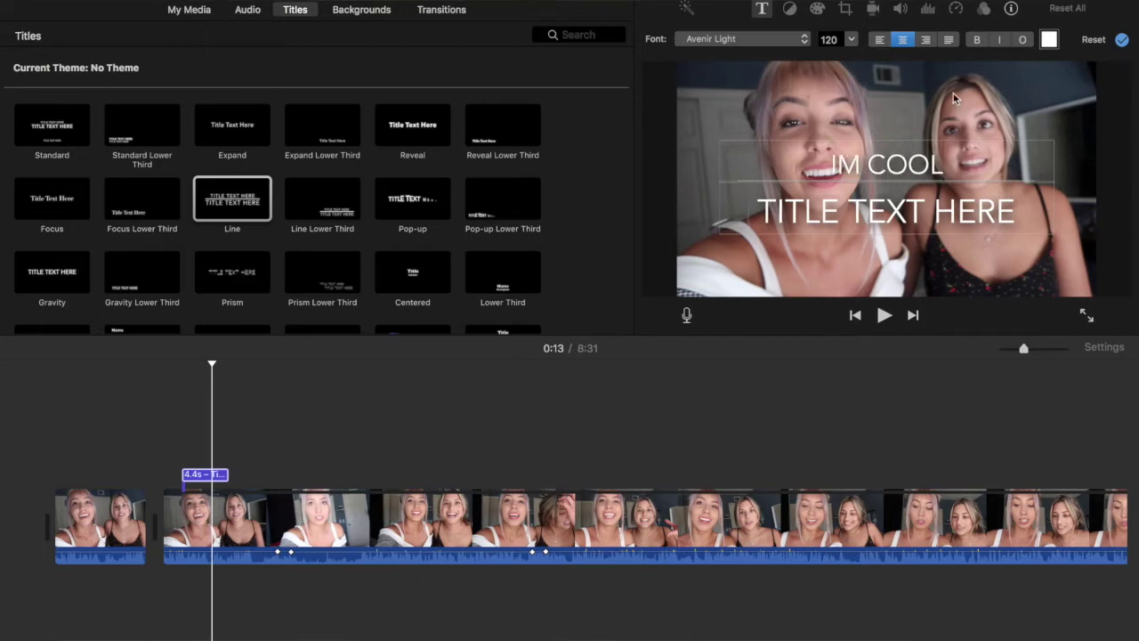
{"action": "left_click_drag", "start_coordinate": [950, 160], "coordinate": [759, 162]}
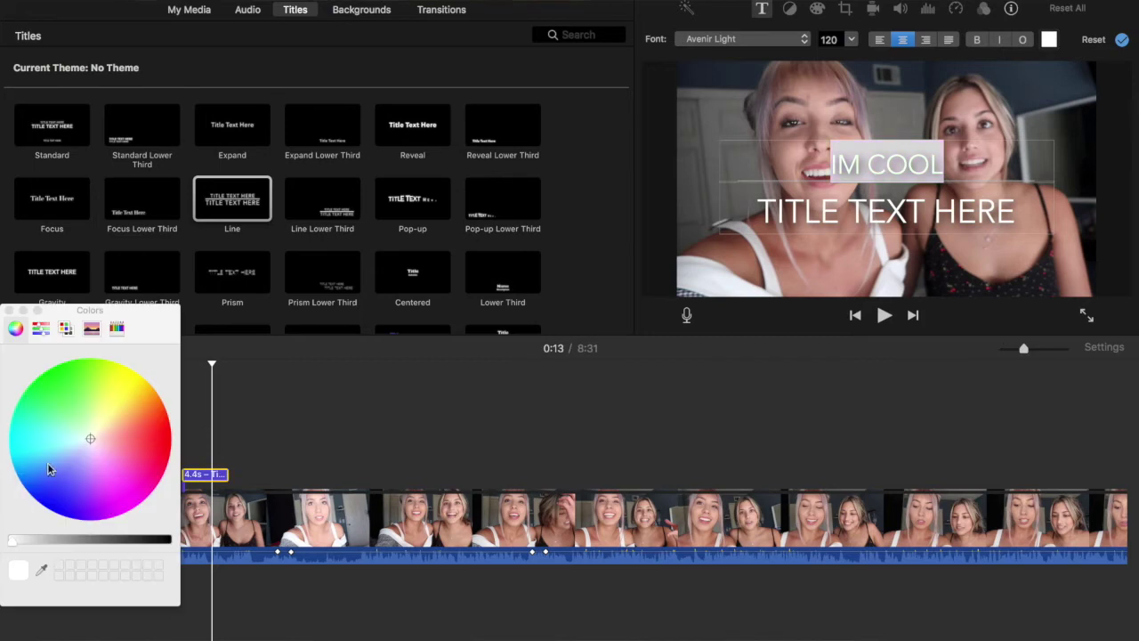
{"action": "left_click", "coordinate": [90, 495]}
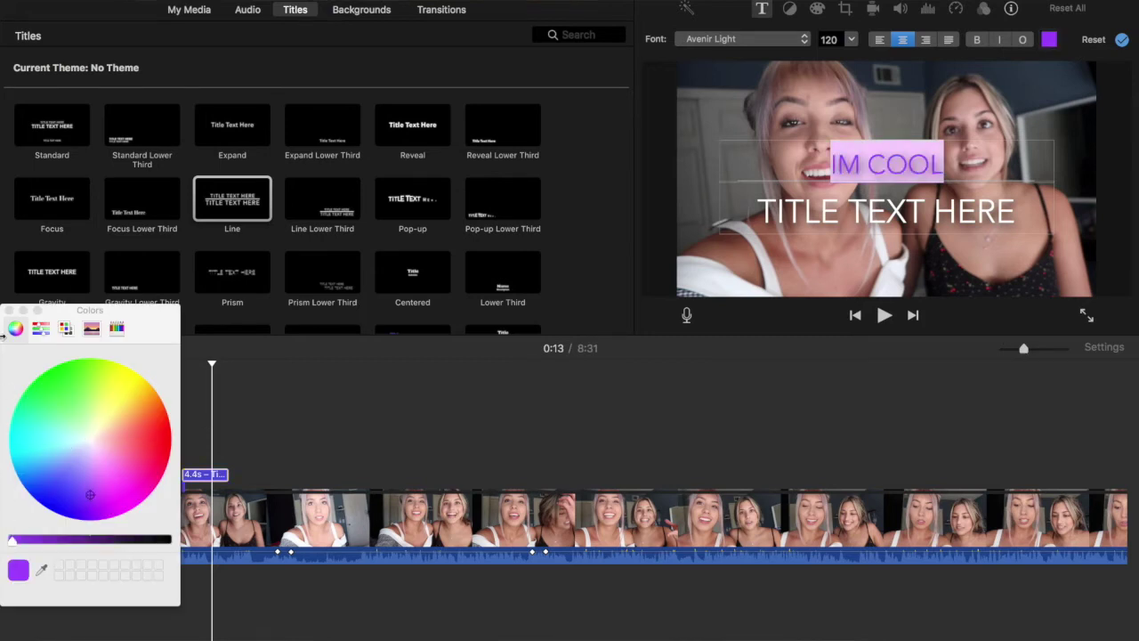
{"action": "left_click", "coordinate": [9, 309]}
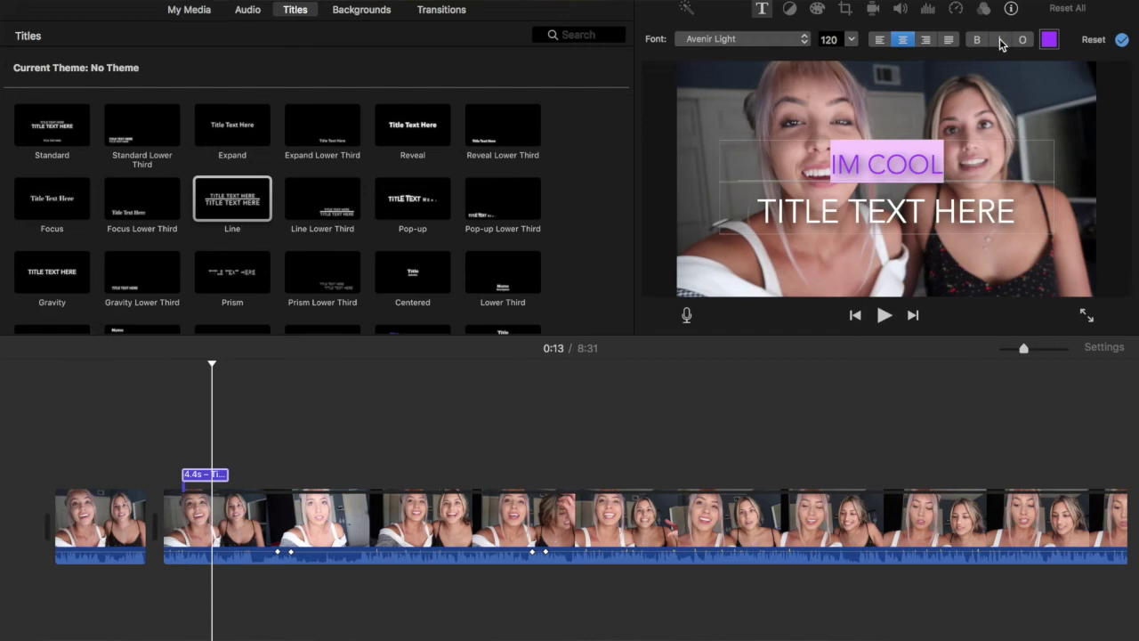
- Keep Avenir Light as the title font and finish editing the title
{"action": "left_click", "coordinate": [799, 41]}
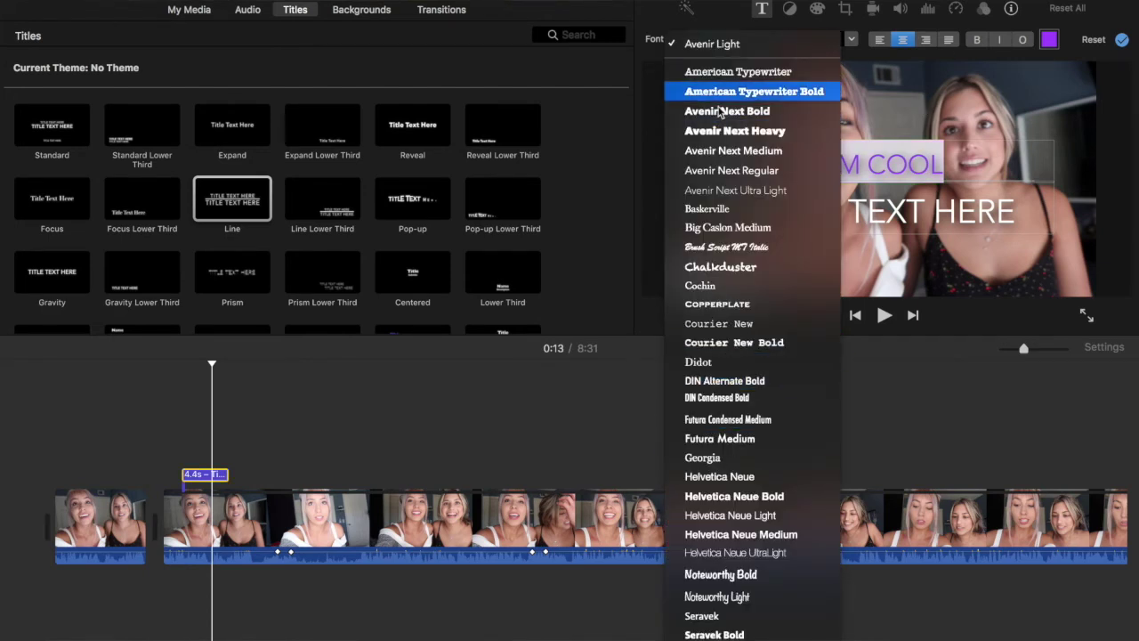
{"action": "left_click", "coordinate": [736, 50]}
{"action": "double_click", "coordinate": [824, 217]}
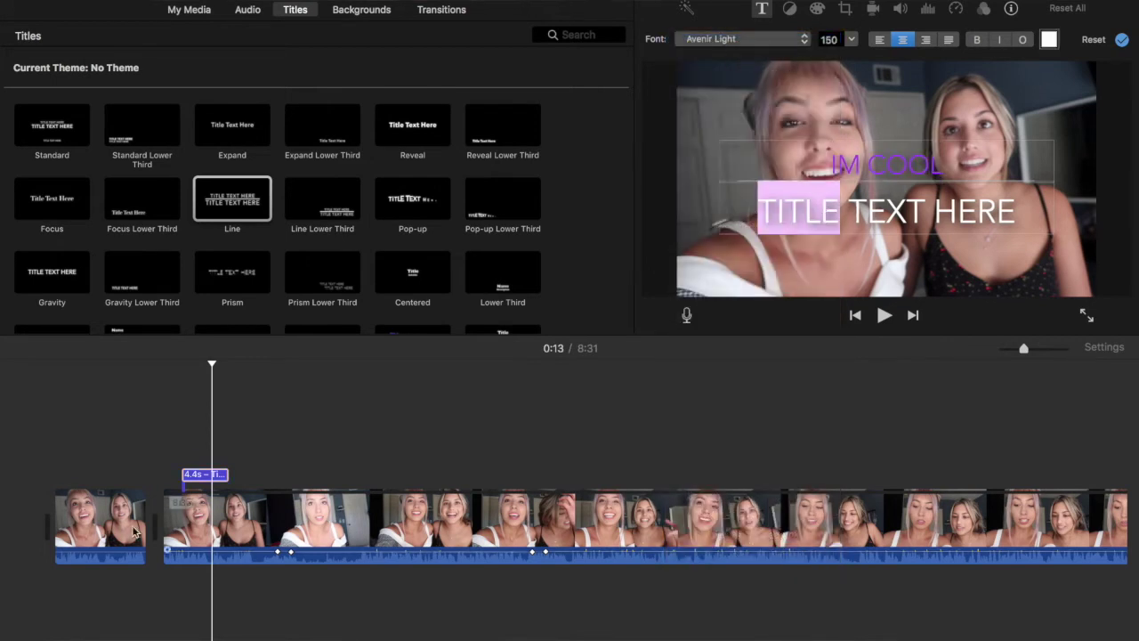
{"action": "left_click", "coordinate": [137, 473]}
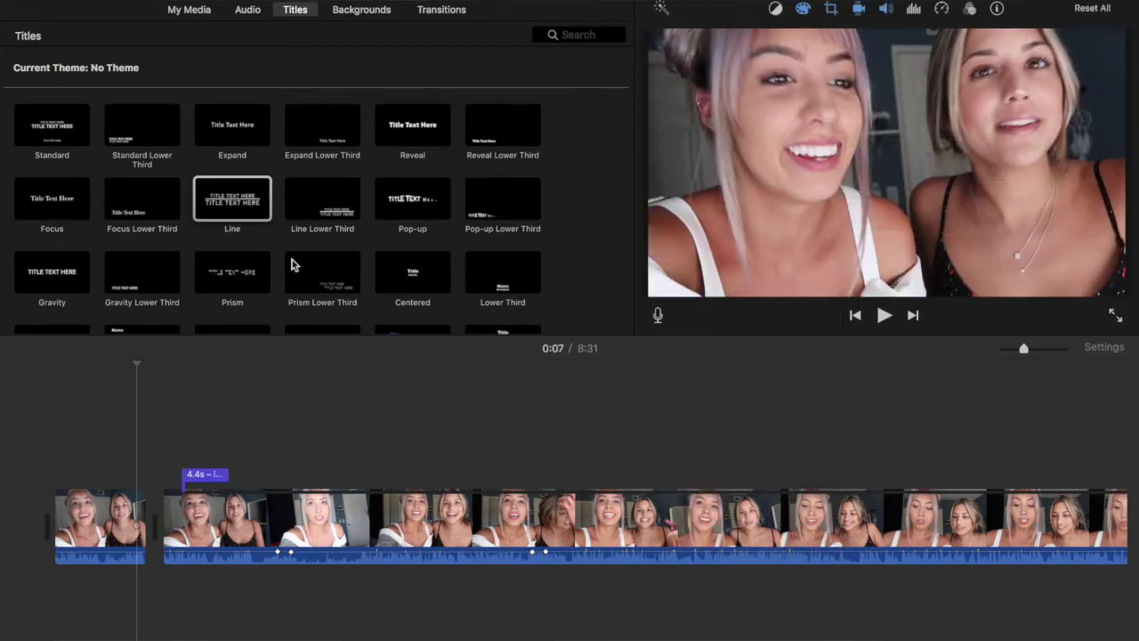
{"action": "scroll", "coordinate": [292, 264], "scroll_direction": "down", "scroll_amount": 3}
{"action": "scroll", "coordinate": [293, 261], "scroll_direction": "down", "scroll_amount": 5}
{"action": "scroll", "coordinate": [293, 262], "scroll_direction": "up", "scroll_amount": 8}
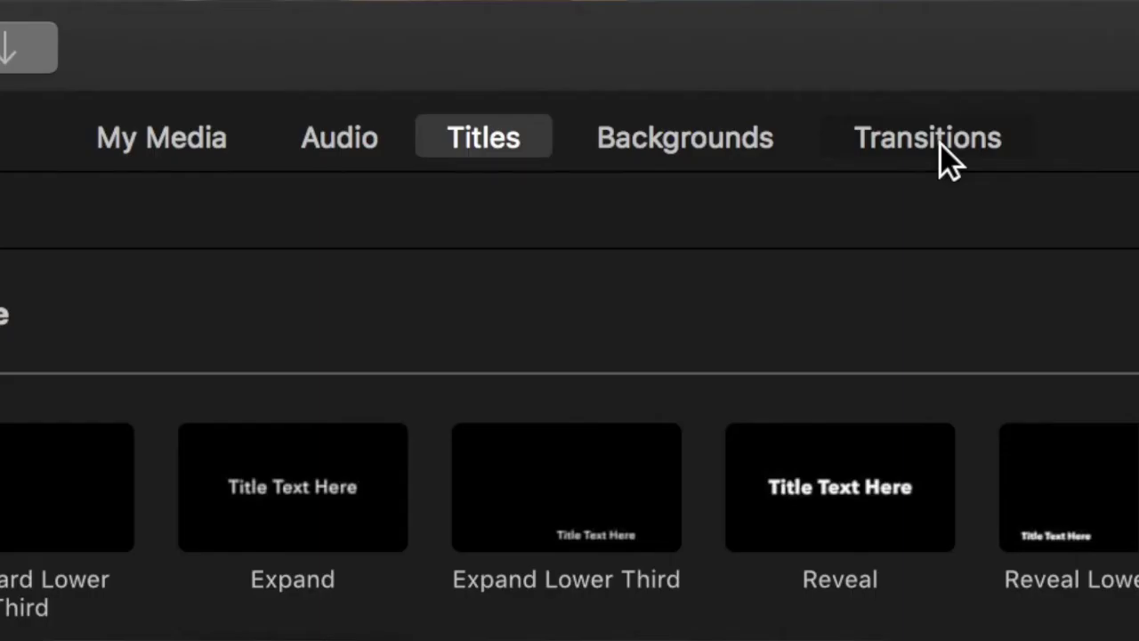
- Add a 0.5-second Cross Blur between the first two clips and preview it
{"action": "left_click", "coordinate": [446, 14]}
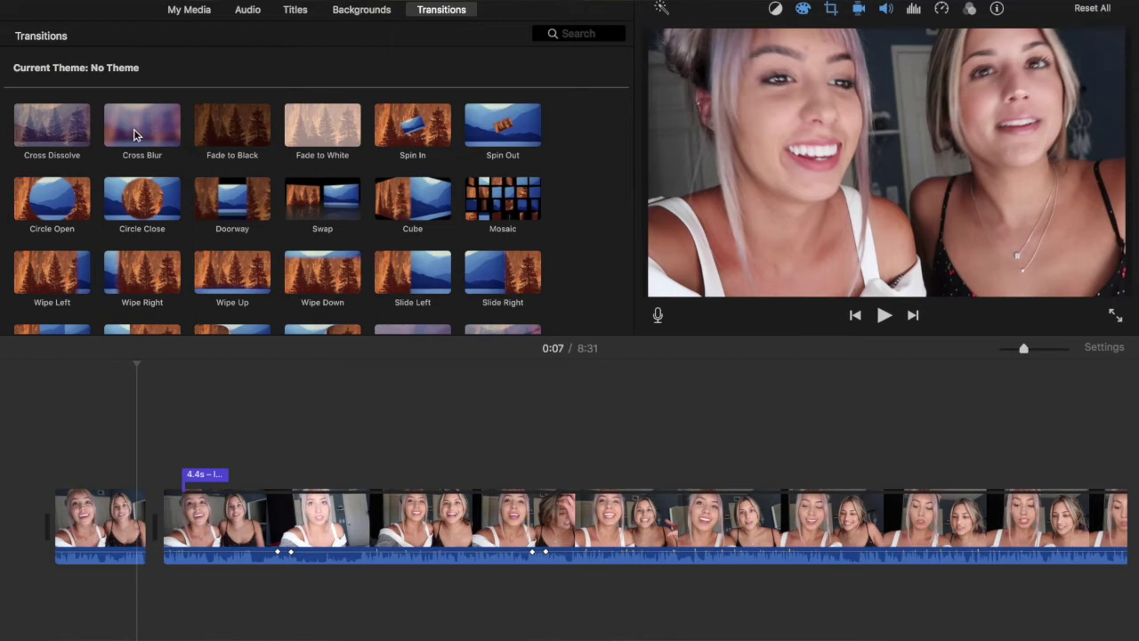
{"action": "left_click_drag", "start_coordinate": [133, 134], "coordinate": [146, 529]}
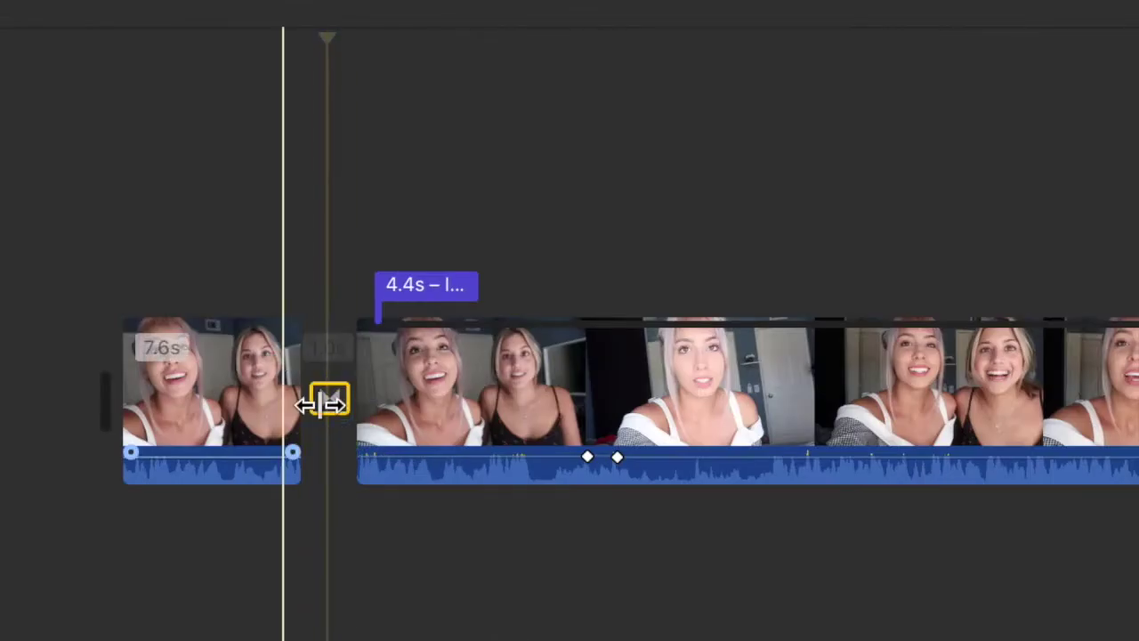
{"action": "double_click", "coordinate": [331, 404]}
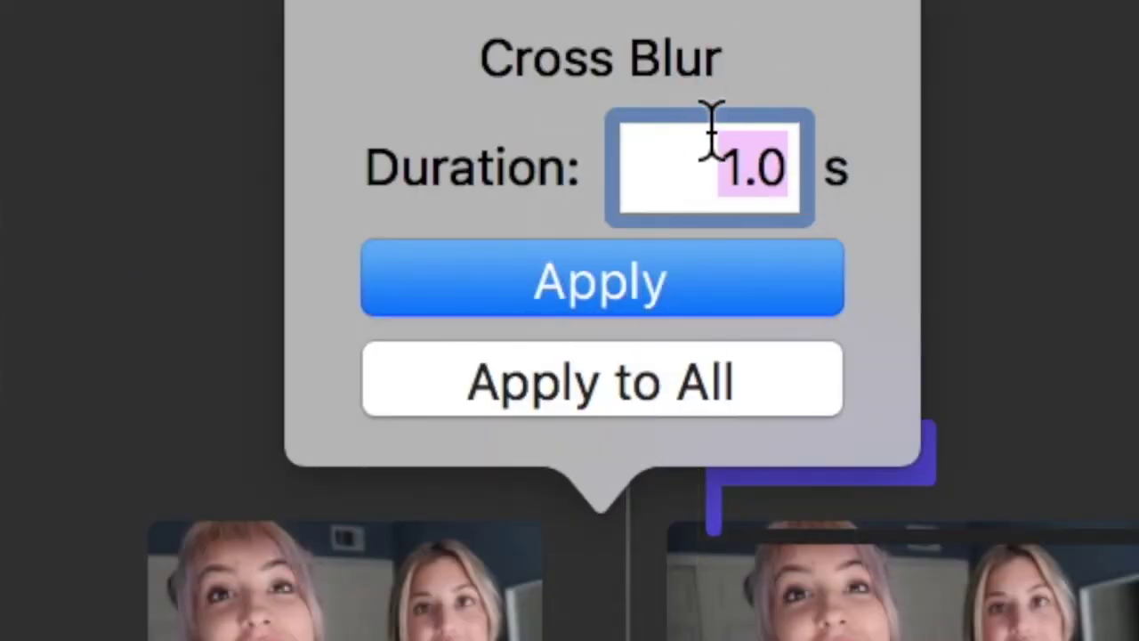
{"action": "type", "text": "0.5"}
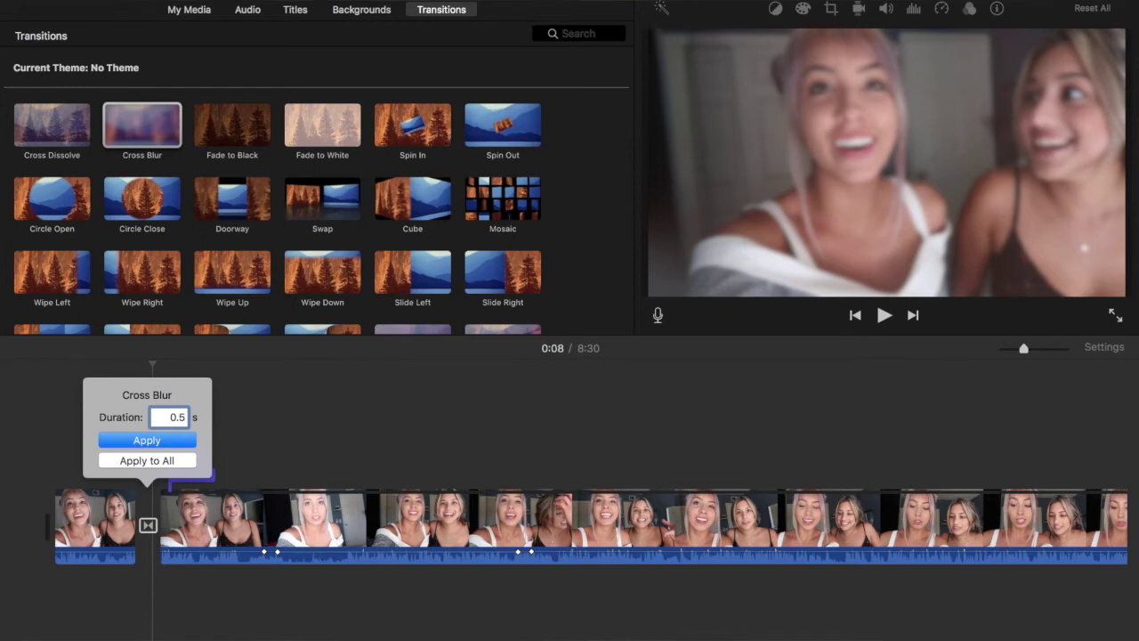
{"action": "key", "text": "Return"}
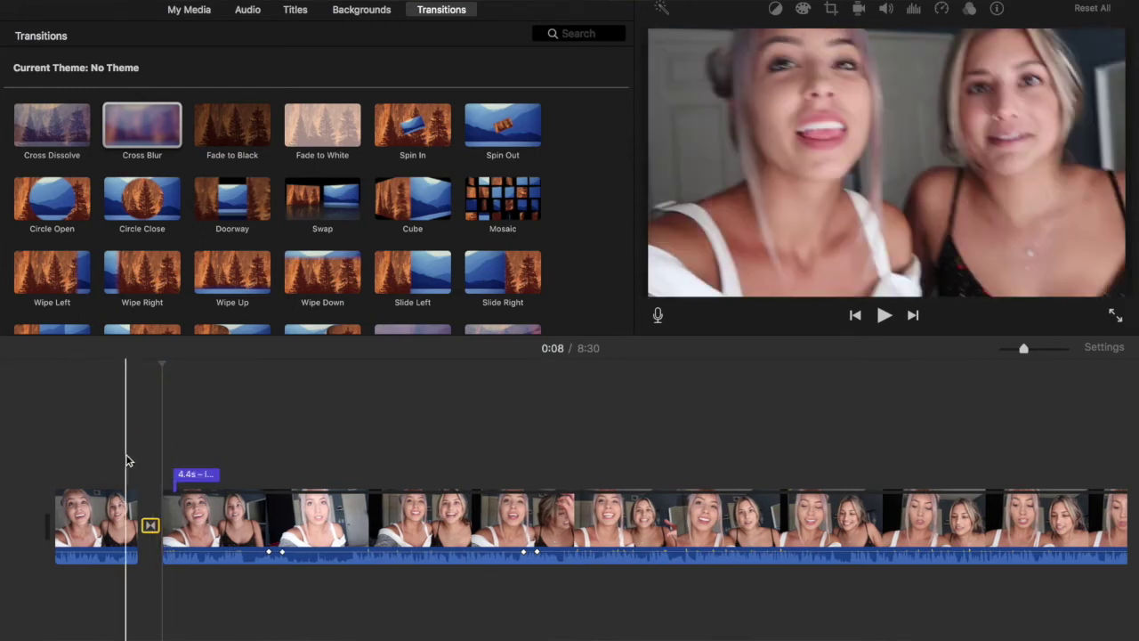
{"action": "key", "text": "space"}
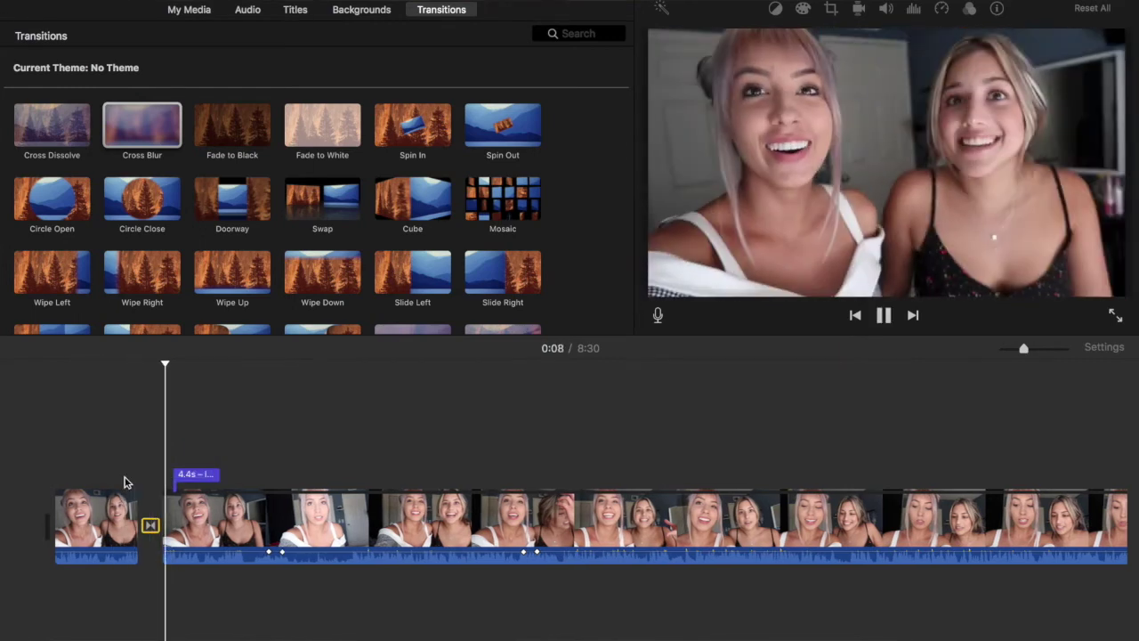
{"action": "key", "text": "space"}
{"action": "left_click", "coordinate": [148, 529]}
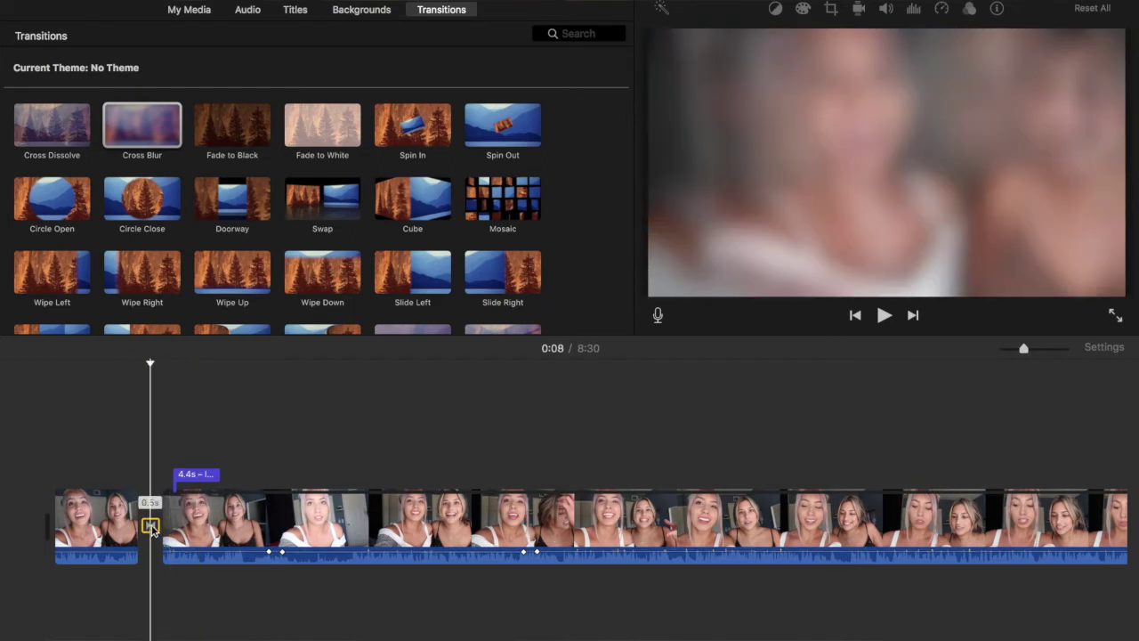
- Replace it with Spin Out, preview it, then delete the transition and return to project media
{"action": "left_click_drag", "start_coordinate": [500, 123], "coordinate": [159, 532]}
{"action": "key", "text": "space"}
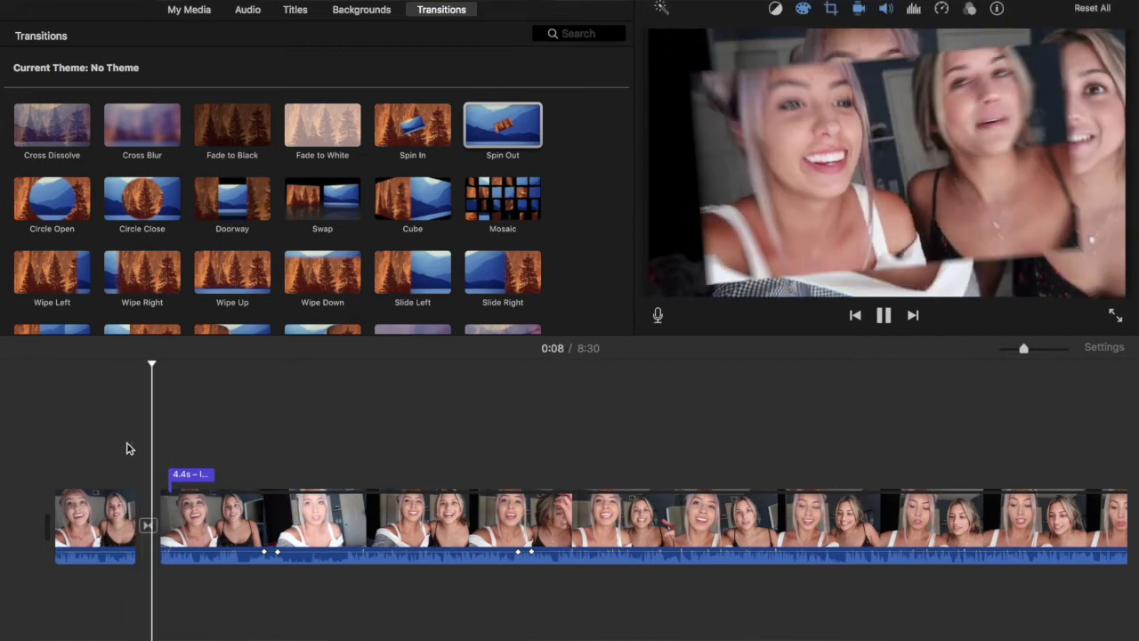
{"action": "key", "text": "space"}
{"action": "left_click", "coordinate": [148, 525]}
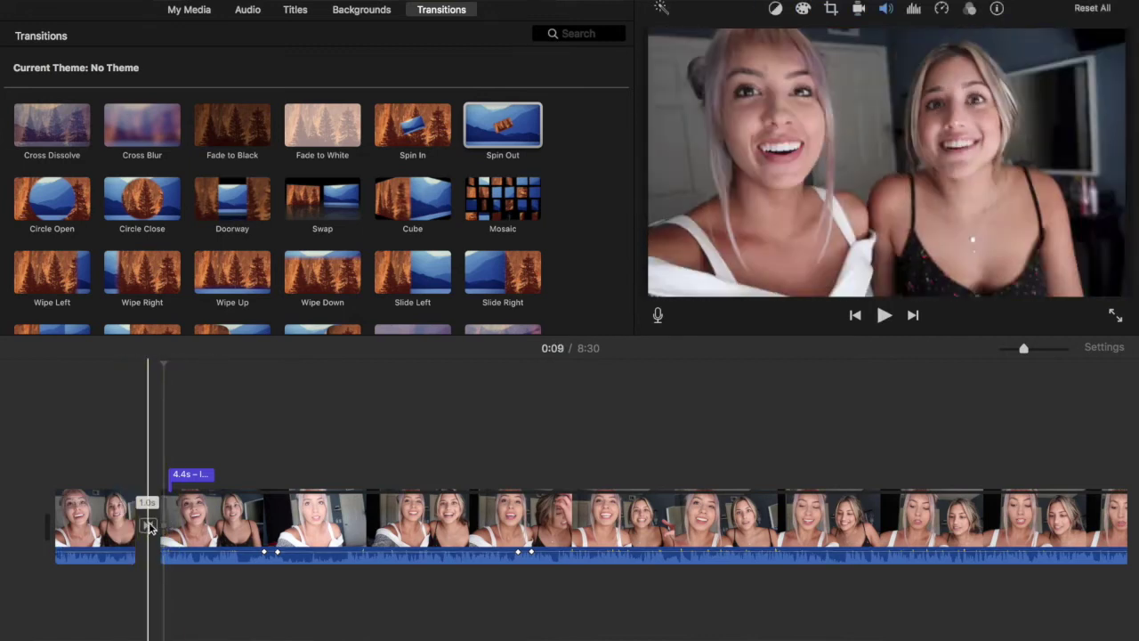
{"action": "key", "text": "Delete"}
{"action": "scroll", "coordinate": [262, 211], "scroll_direction": "down", "scroll_amount": 3}
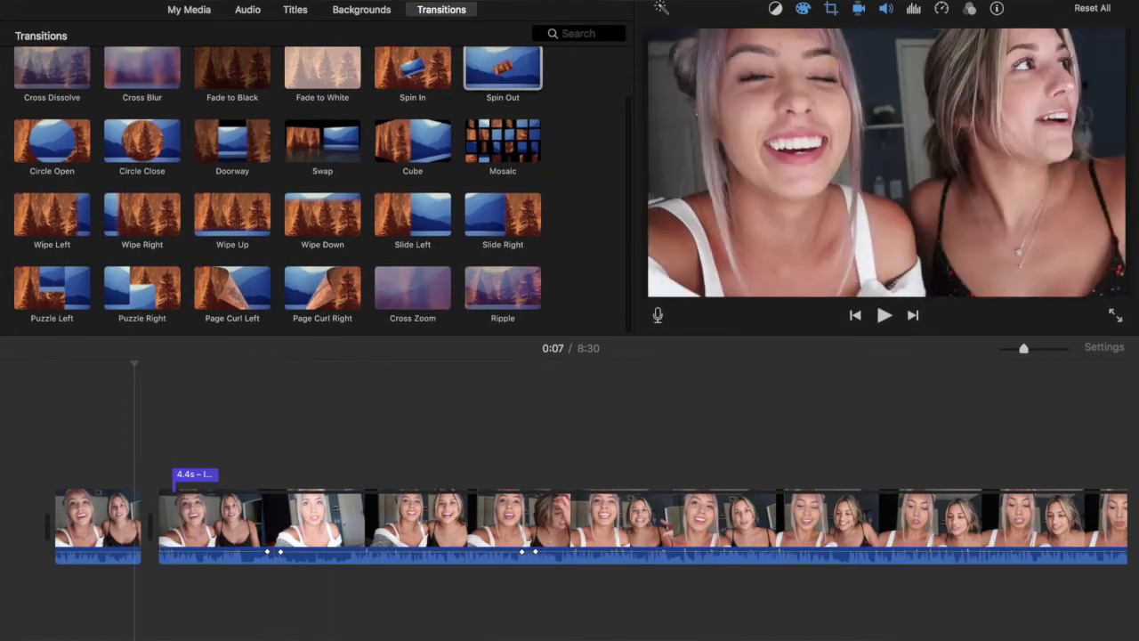
{"action": "left_click", "coordinate": [200, 9]}
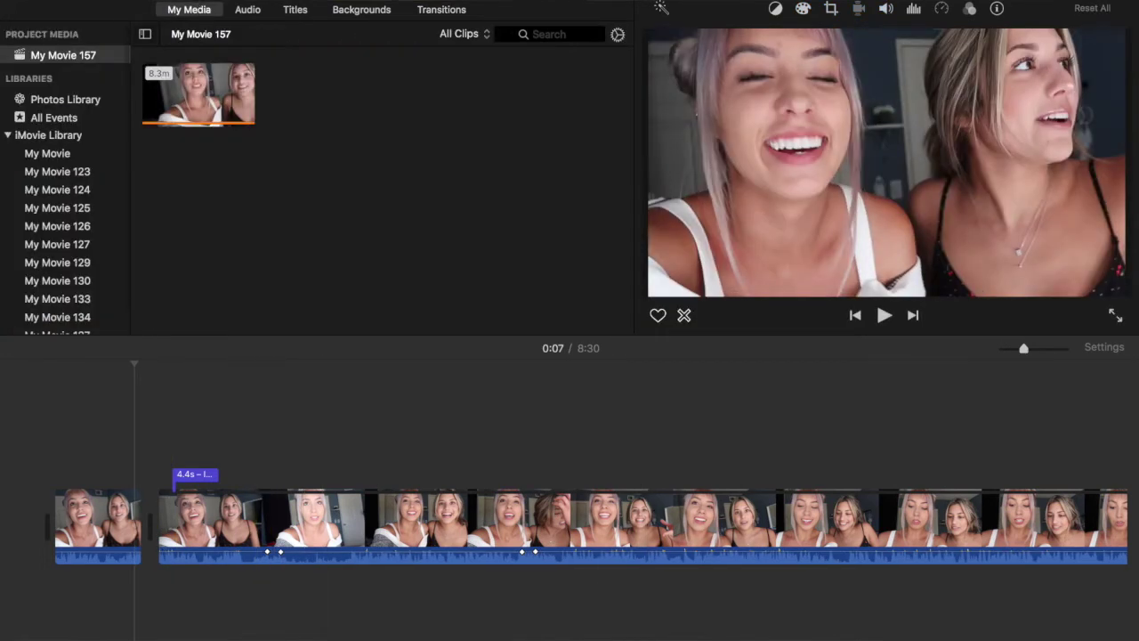
- Exit full screen and place the stick-figure graphic above the second clip as a 4.0-second cutaway
{"action": "mouse_move", "coordinate": [62, 3]}
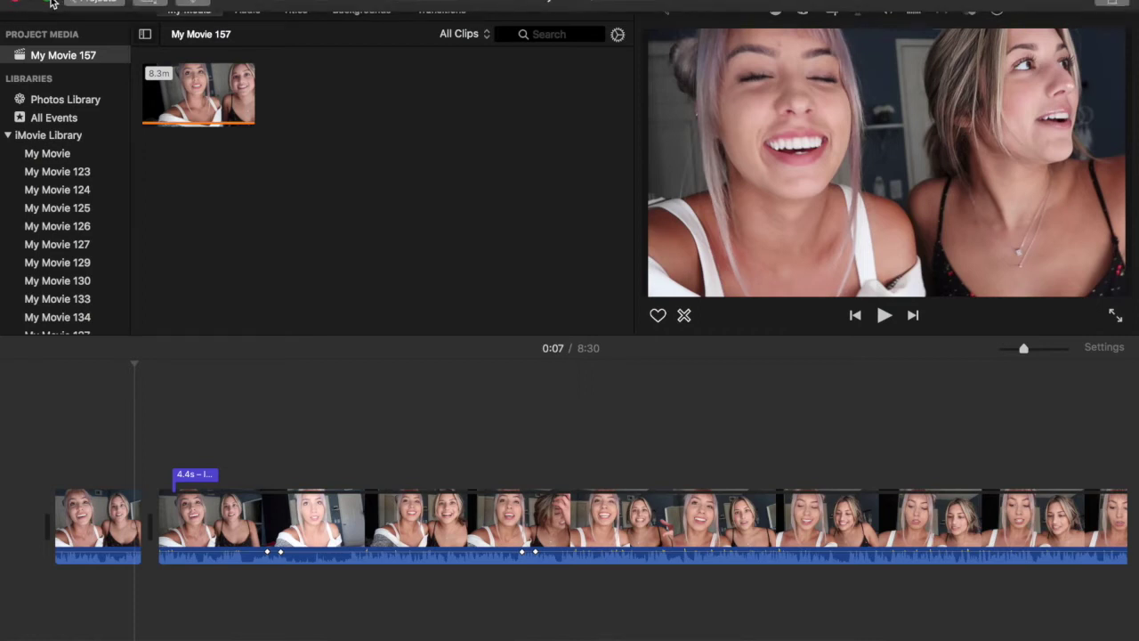
{"action": "left_click", "coordinate": [51, 2]}
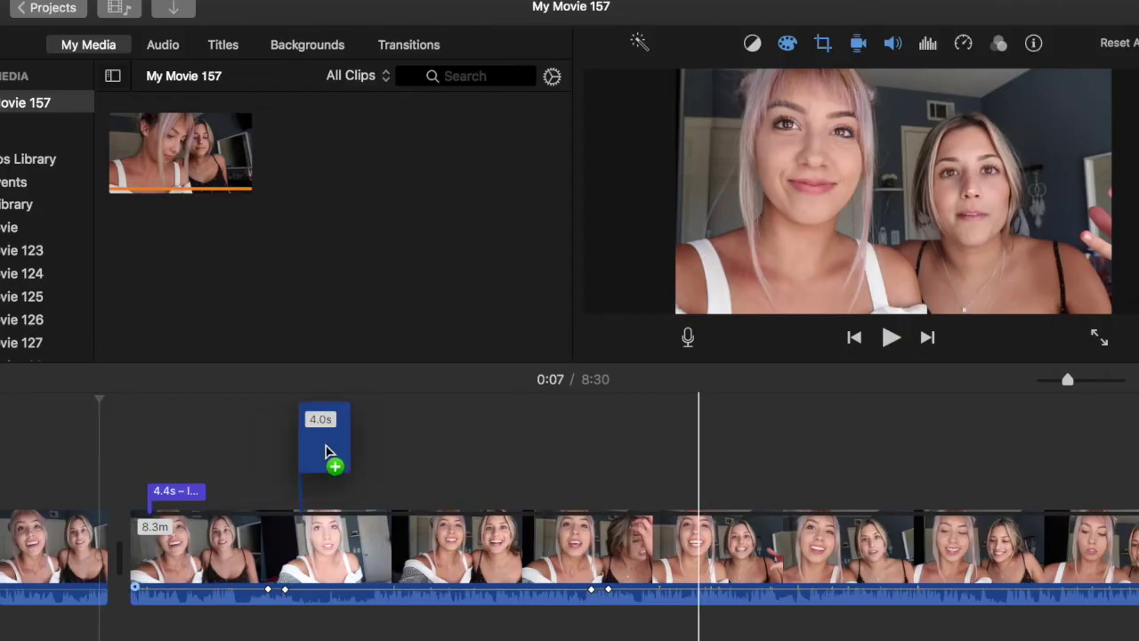
{"action": "left_click_drag", "start_coordinate": [311, 467], "coordinate": [322, 475]}
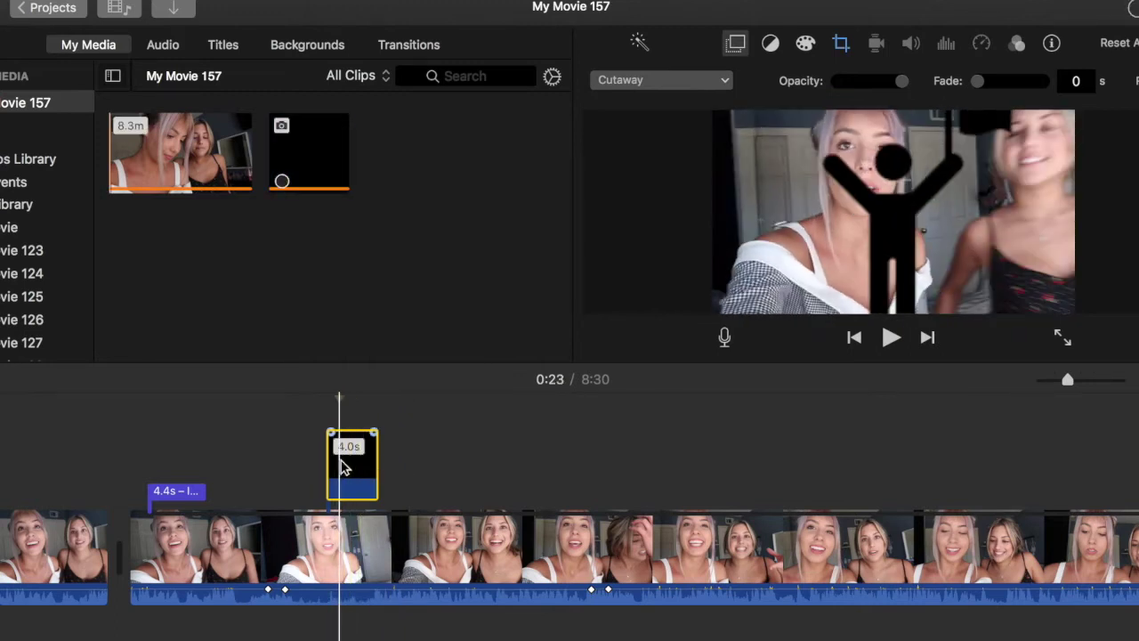
{"action": "left_click", "coordinate": [841, 44]}
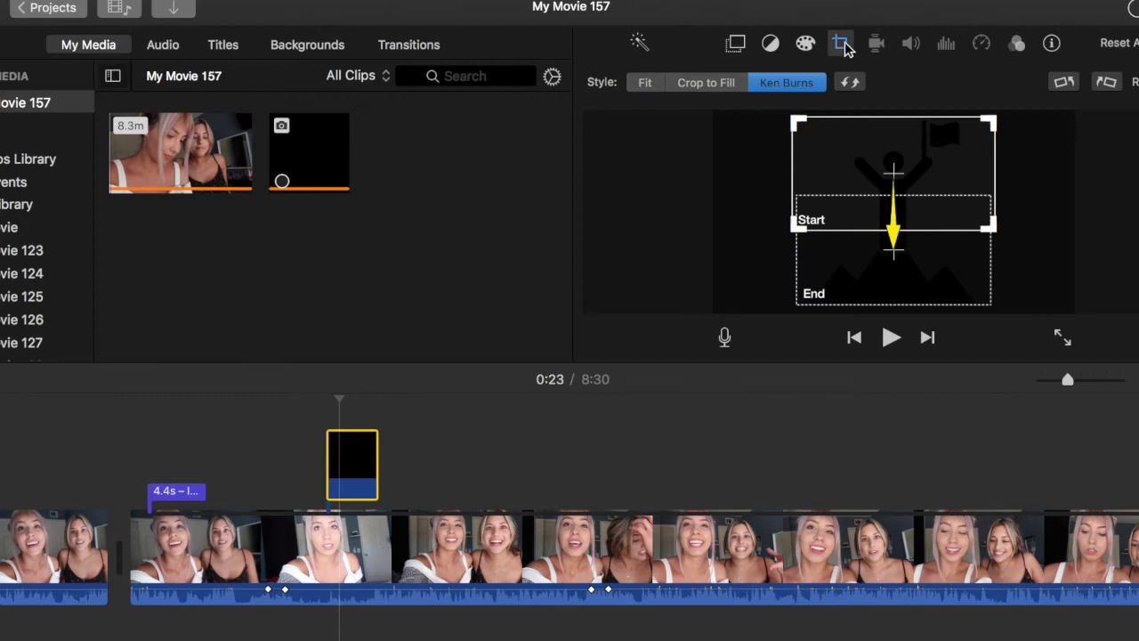
{"action": "left_click", "coordinate": [644, 84]}
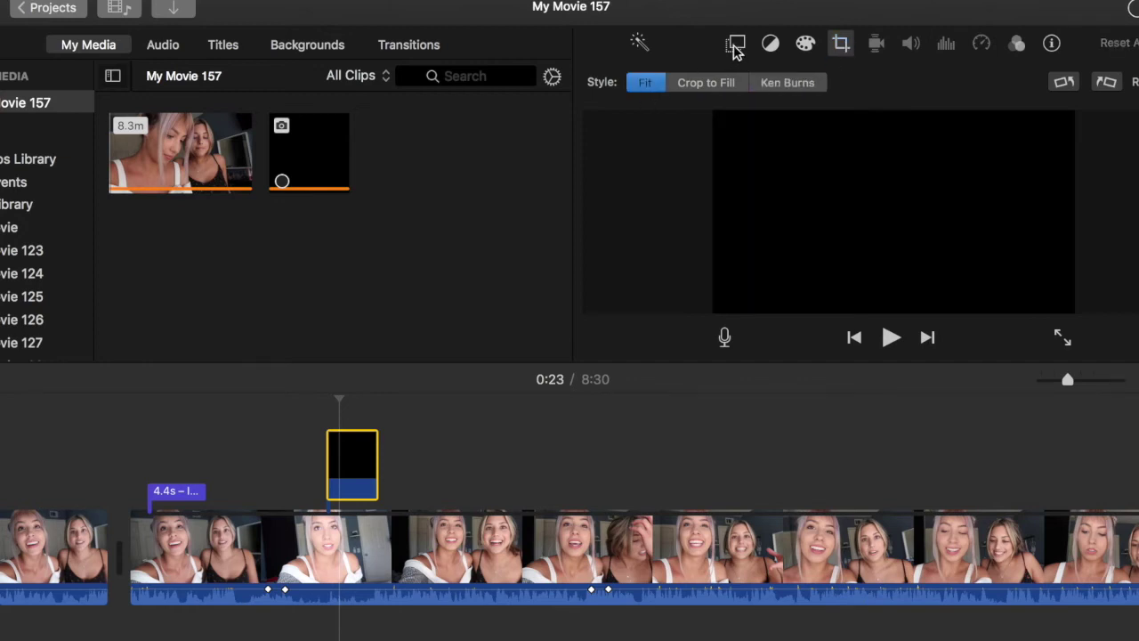
{"action": "left_click", "coordinate": [735, 47]}
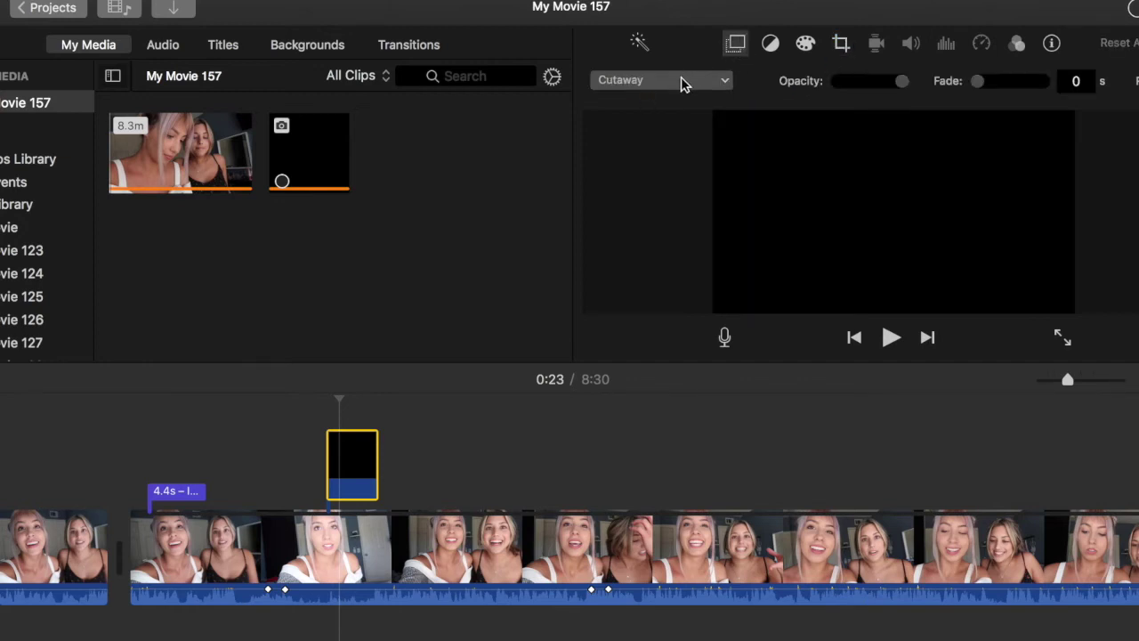
{"action": "left_click", "coordinate": [325, 447]}
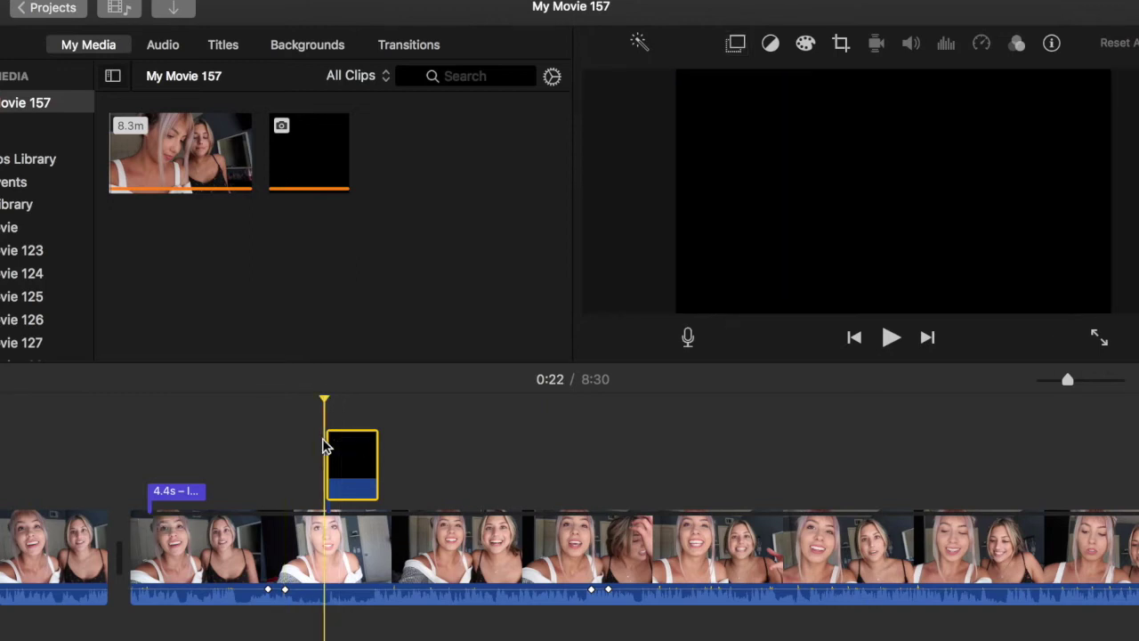
{"action": "key", "text": "space"}
{"action": "key", "text": "space"}
{"action": "left_click", "coordinate": [306, 423]}
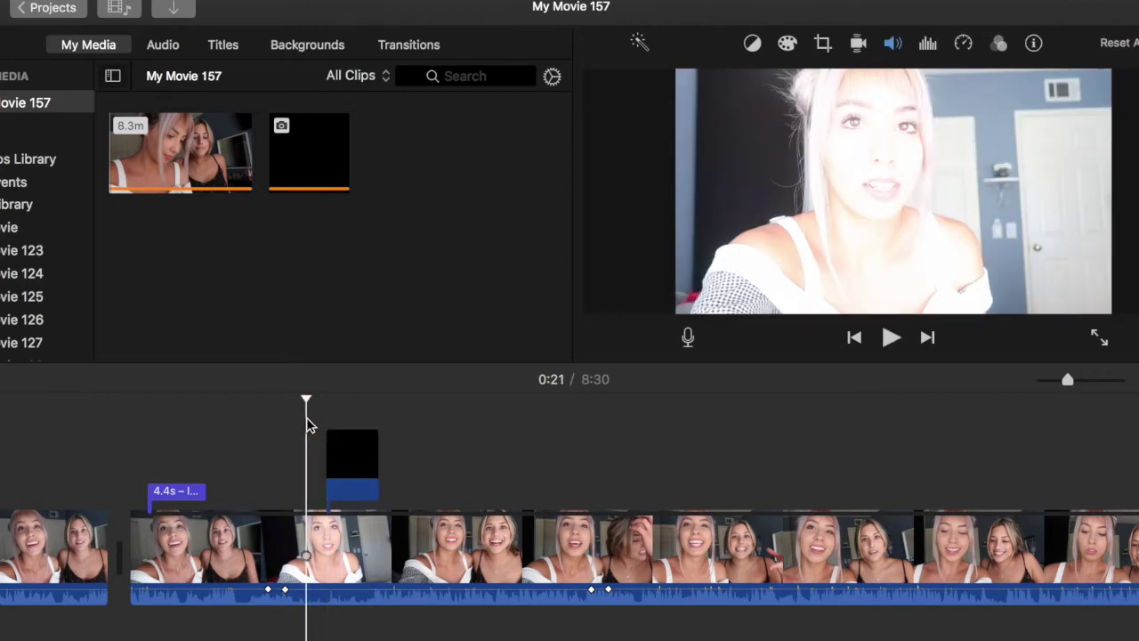
{"action": "key", "text": "space"}
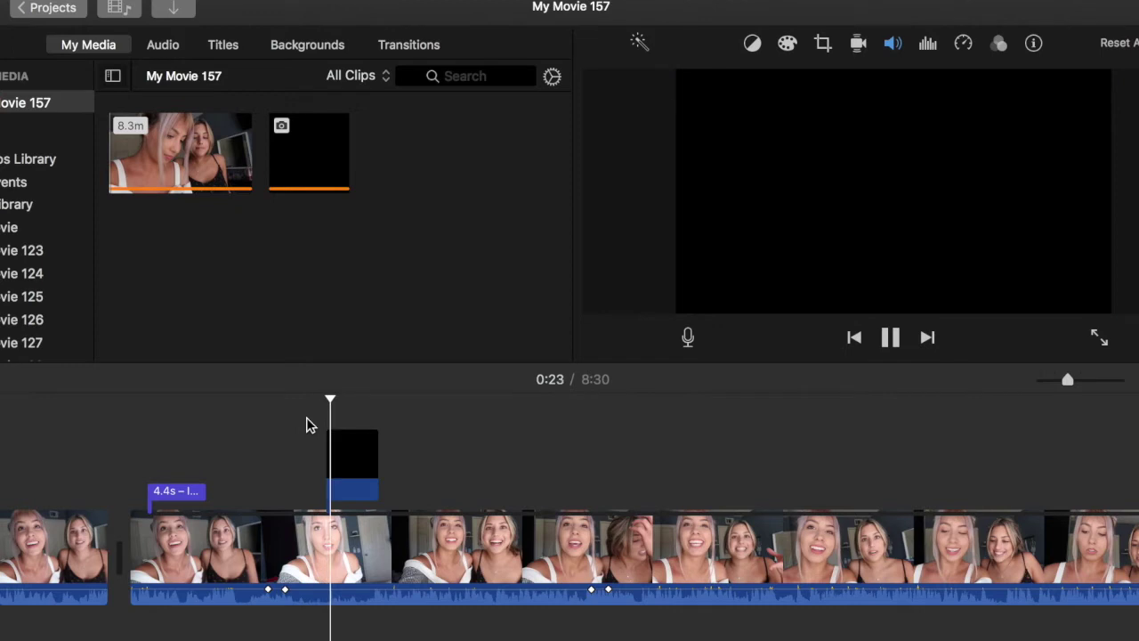
{"action": "left_click", "coordinate": [360, 462]}
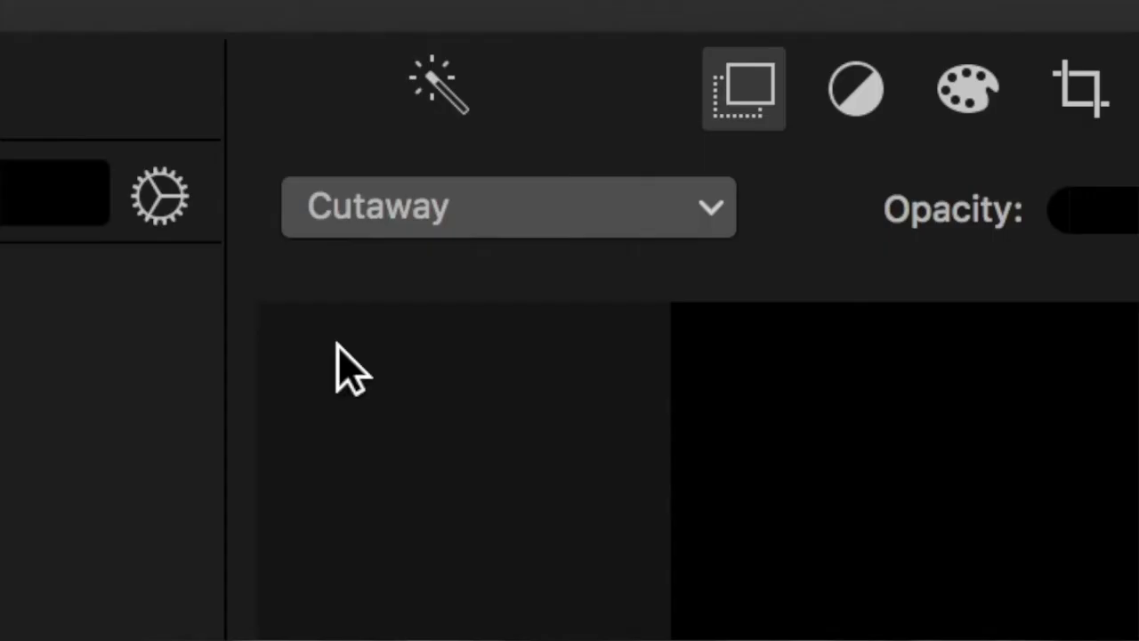
- Try Green/Blue Screen and Split Screen, then settle on an enlarged Picture in Picture inset
{"action": "left_click", "coordinate": [614, 196]}
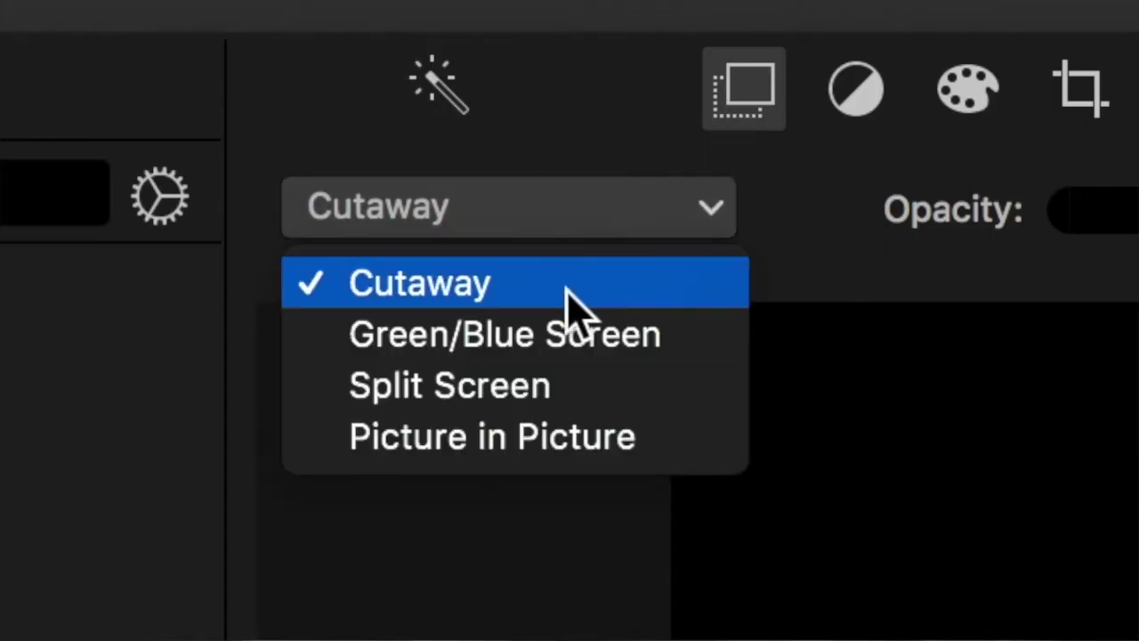
{"action": "left_click", "coordinate": [556, 336]}
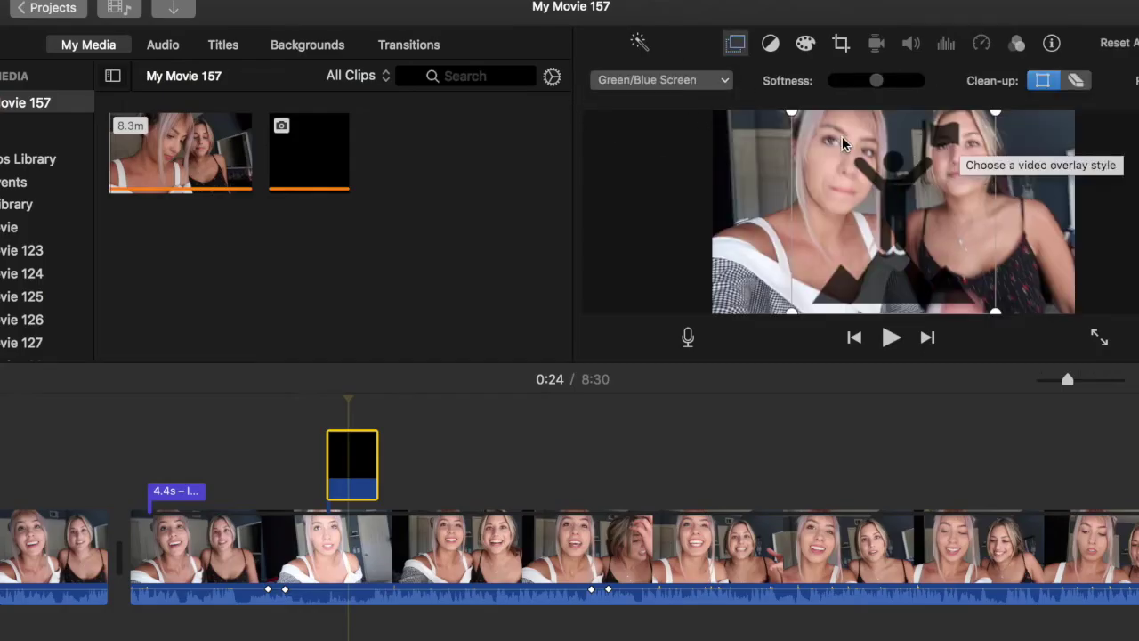
{"action": "left_click", "coordinate": [682, 81]}
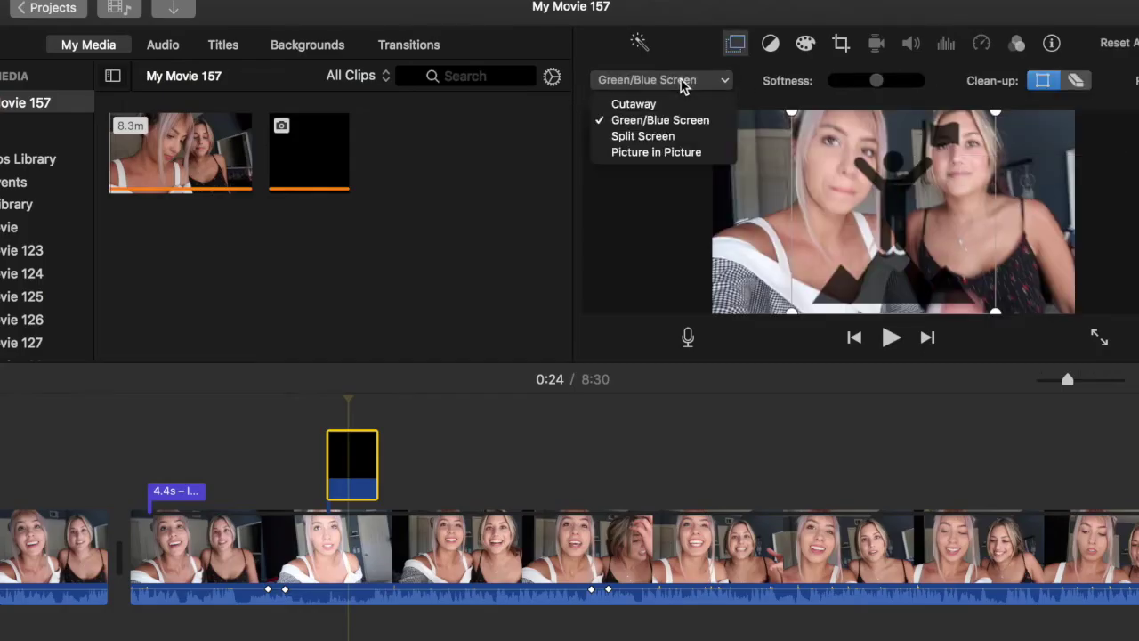
{"action": "left_click", "coordinate": [647, 138]}
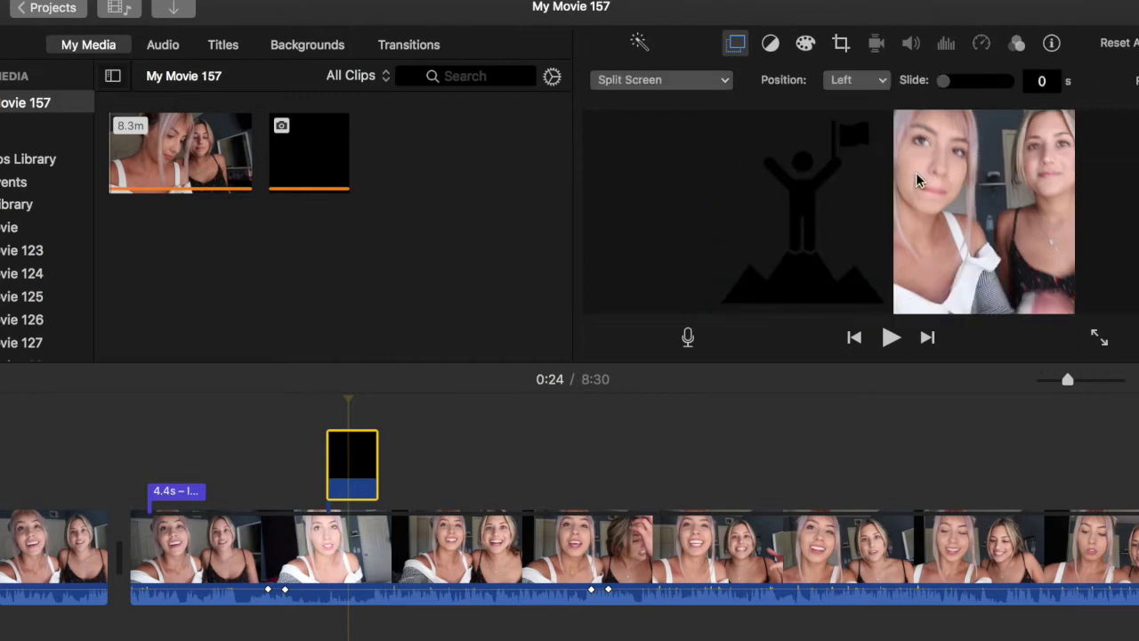
{"action": "left_click", "coordinate": [648, 85]}
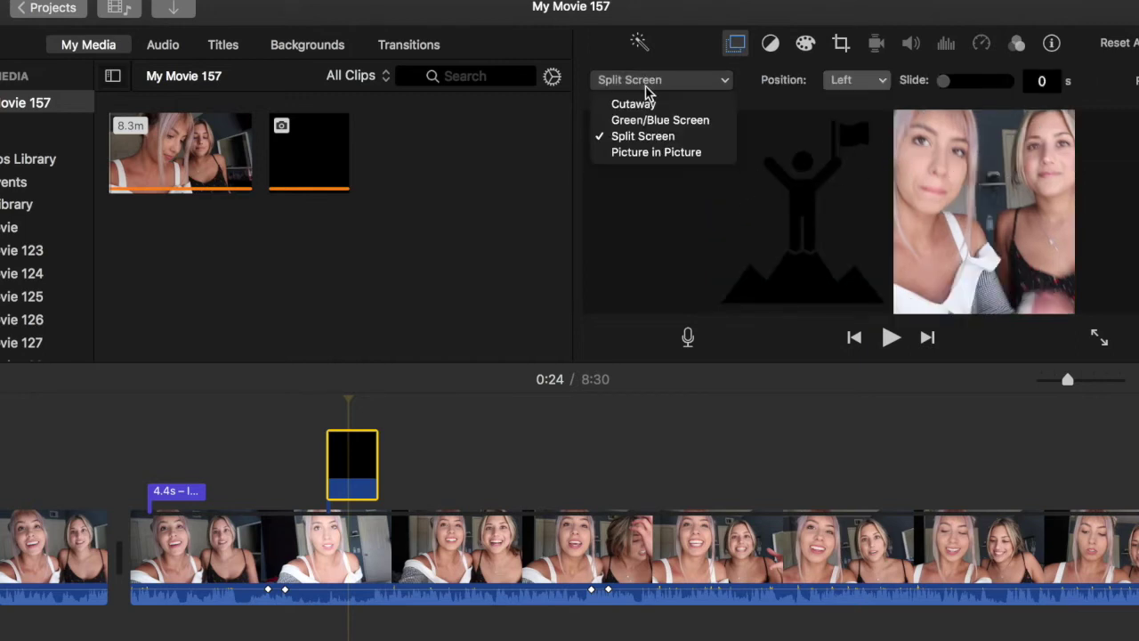
{"action": "left_click", "coordinate": [662, 158]}
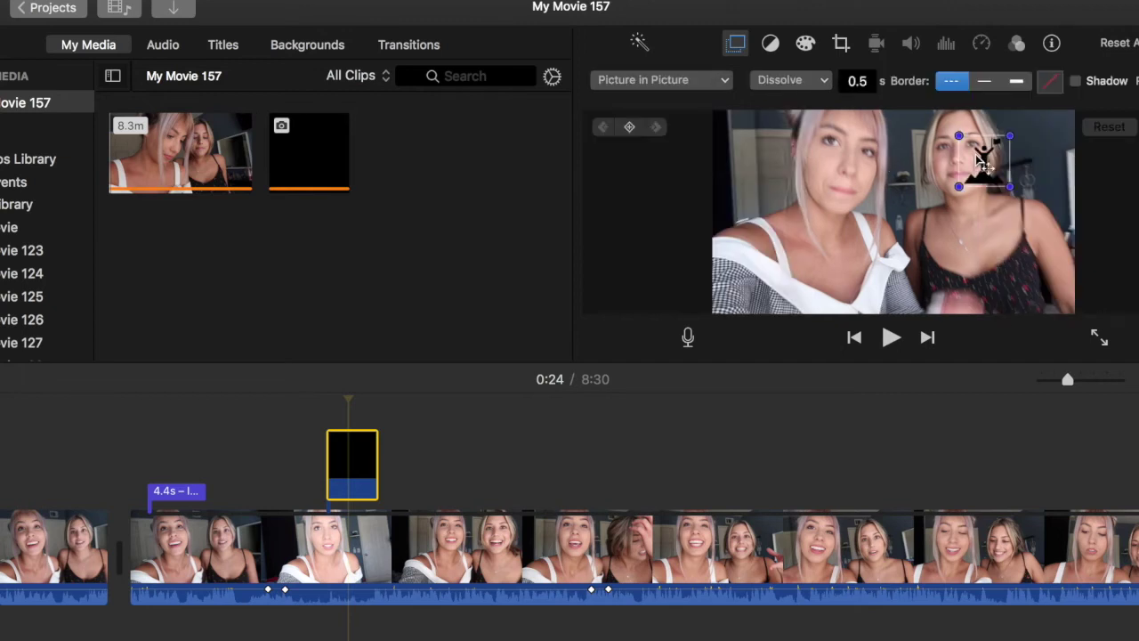
{"action": "left_click_drag", "start_coordinate": [956, 185], "coordinate": [847, 298]}
{"action": "left_click_drag", "start_coordinate": [922, 203], "coordinate": [910, 176]}
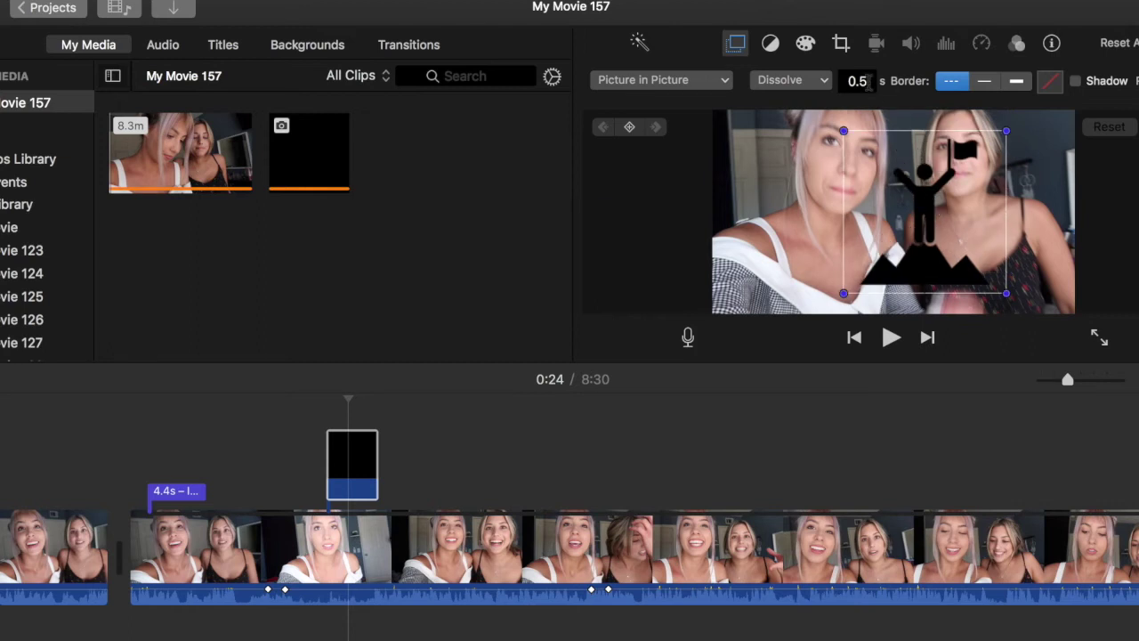
- Set the overlay transition duration to 0 and preview the inset from 0:22
{"action": "left_click", "coordinate": [871, 71]}
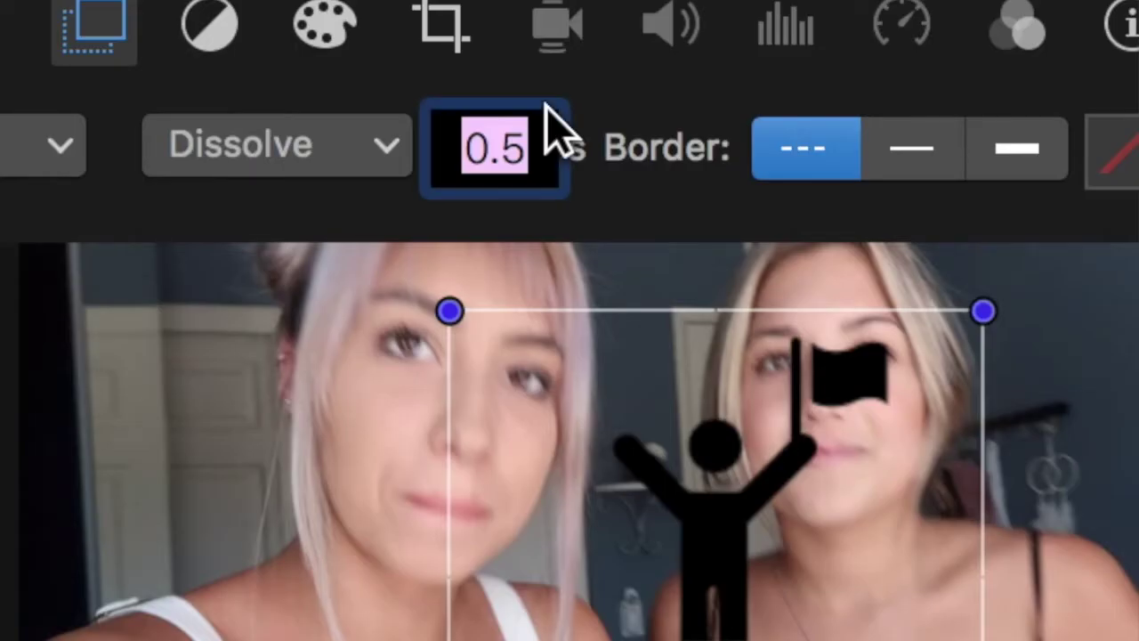
{"action": "type", "text": "0"}
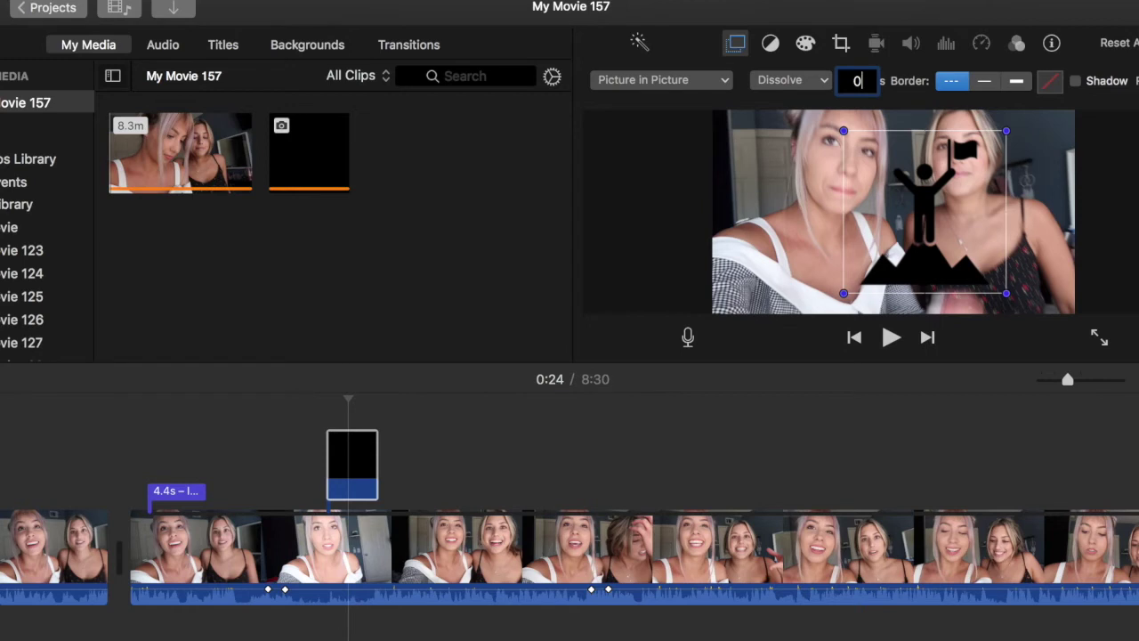
{"action": "left_click", "coordinate": [326, 442]}
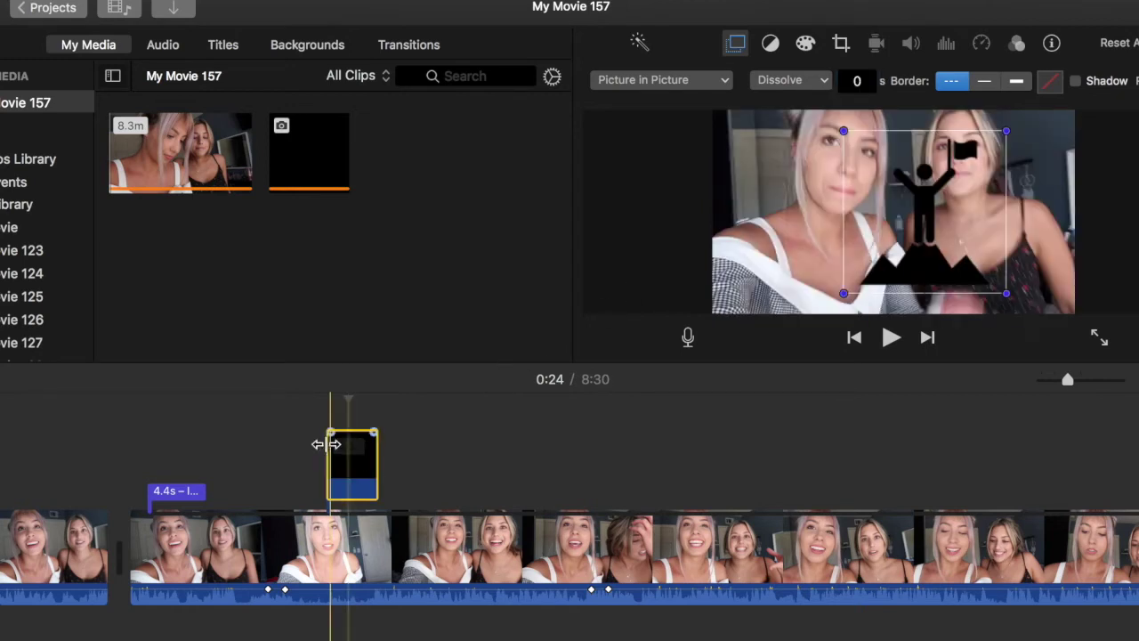
{"action": "left_click", "coordinate": [319, 442]}
{"action": "key", "text": "space"}
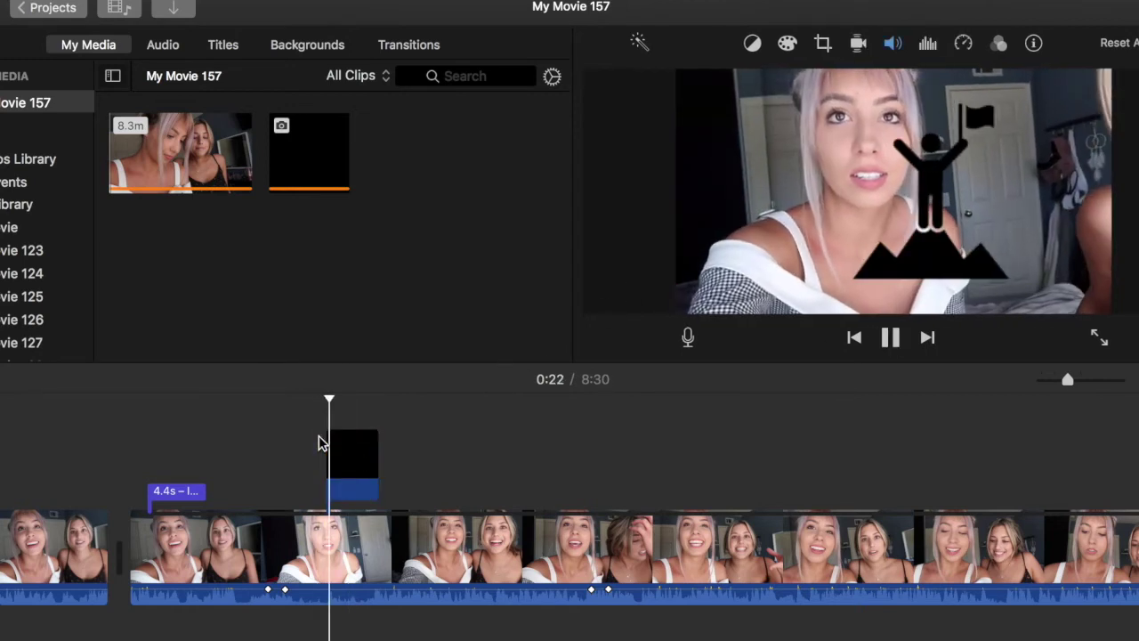
{"action": "key", "text": "space"}
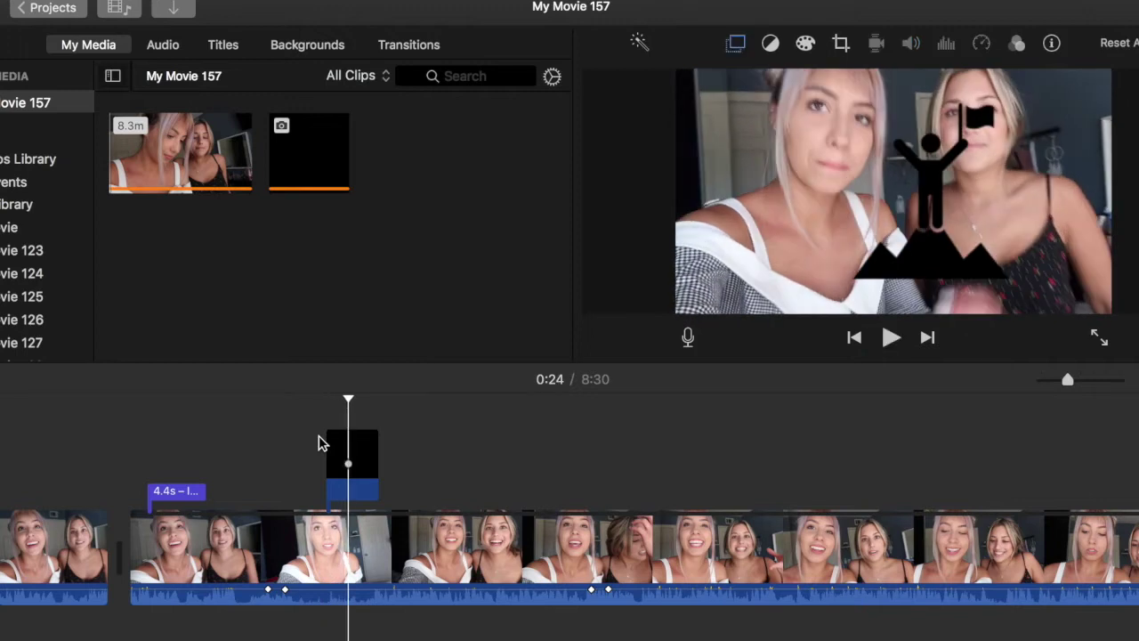
{"action": "left_click", "coordinate": [163, 45]}
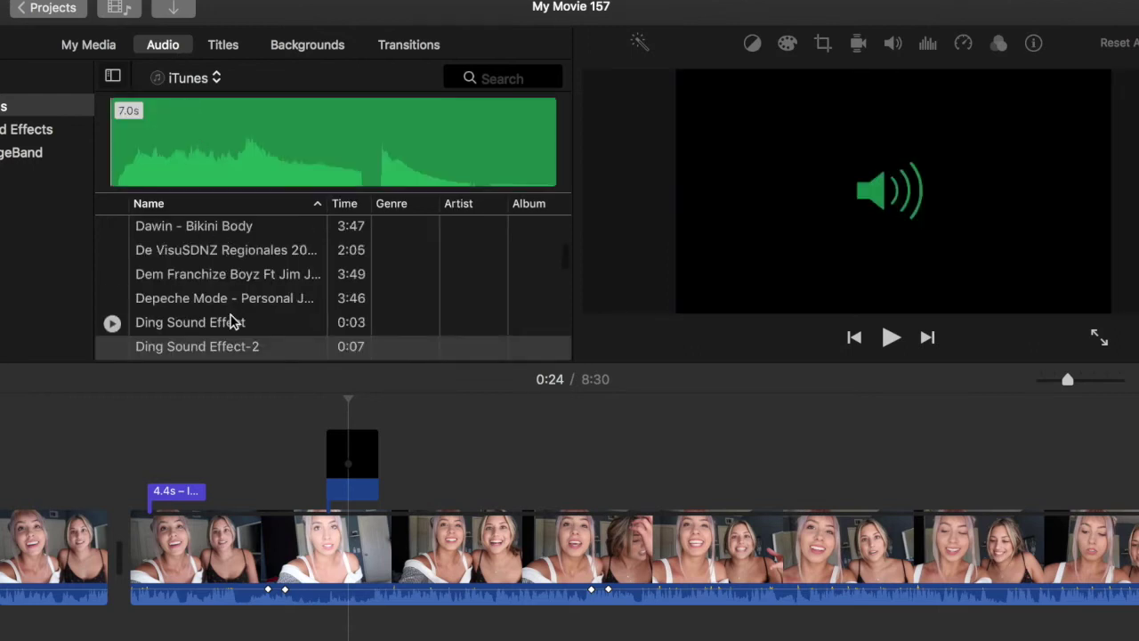
- Place the second ding from Ding Sound Effect-2 beneath the graphic clip
{"action": "left_click", "coordinate": [372, 143]}
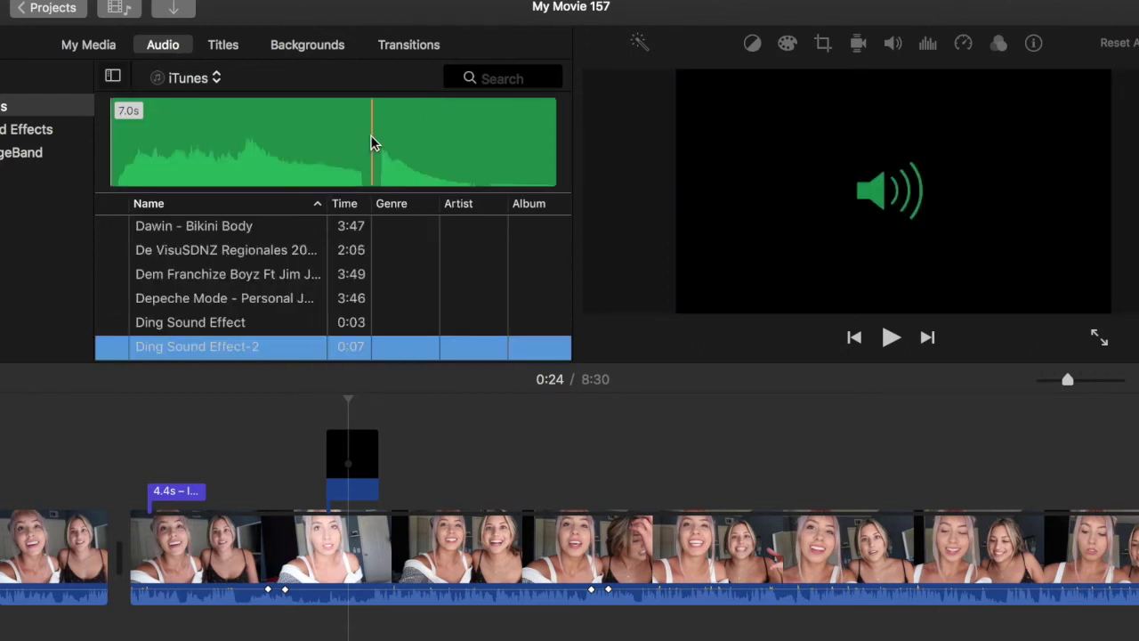
{"action": "left_click_drag", "start_coordinate": [372, 143], "coordinate": [572, 157]}
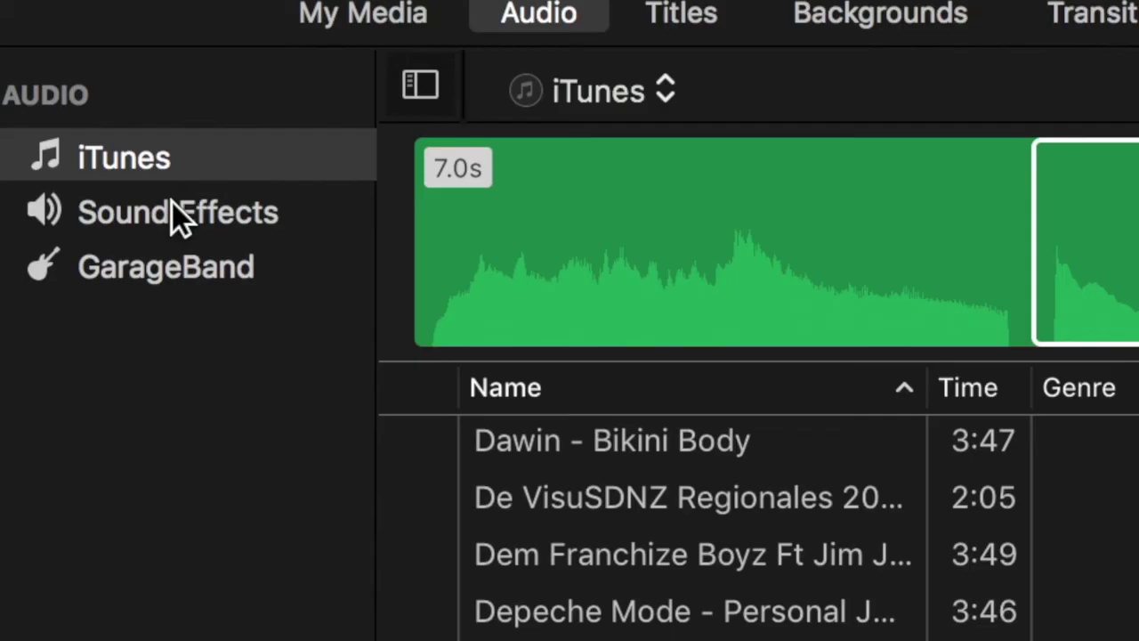
{"action": "left_click", "coordinate": [31, 130]}
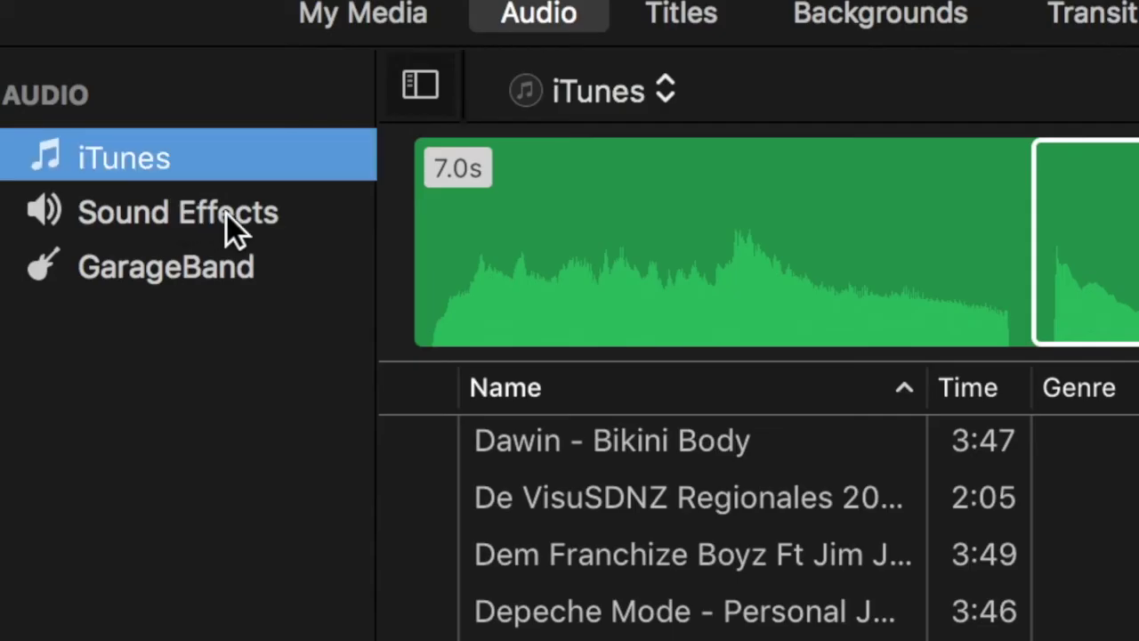
{"action": "left_click", "coordinate": [227, 214]}
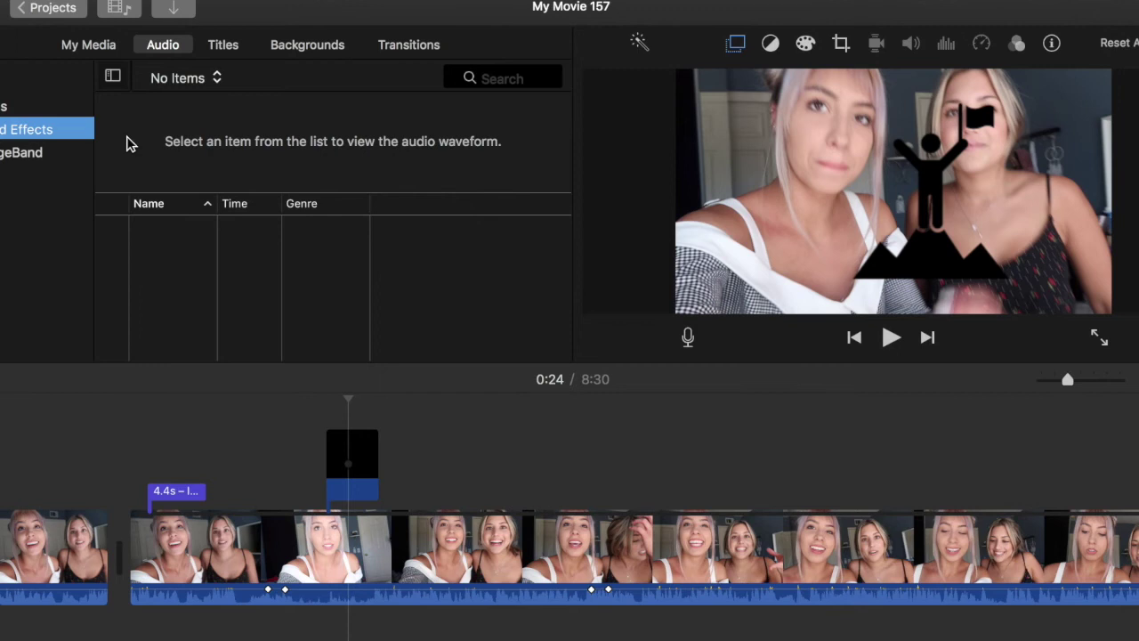
{"action": "left_click", "coordinate": [27, 108]}
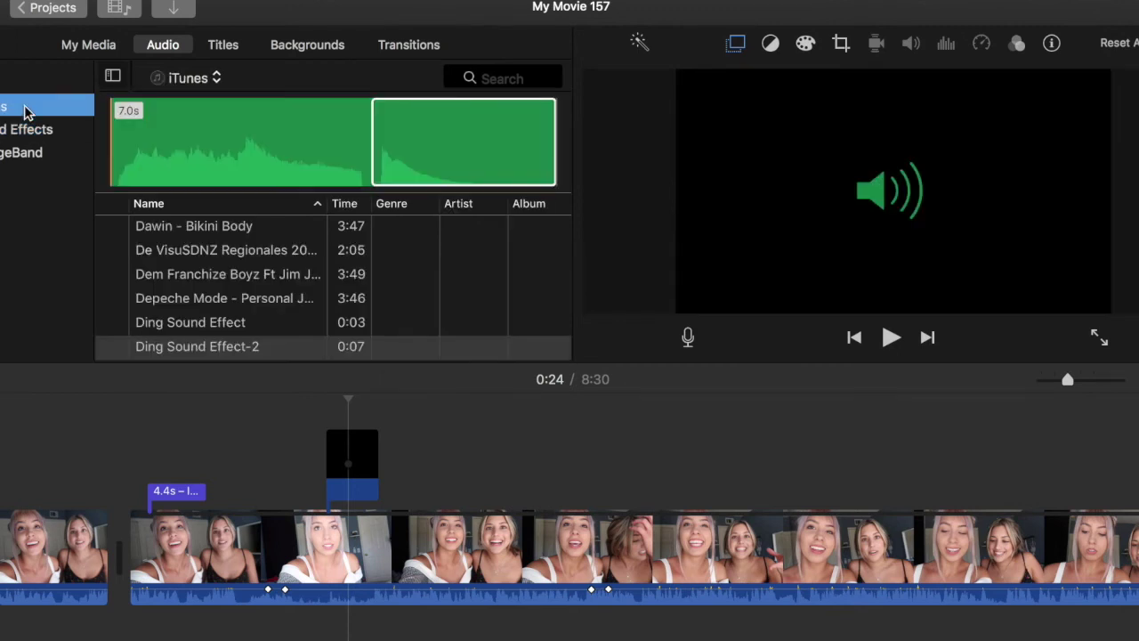
{"action": "left_click", "coordinate": [409, 139]}
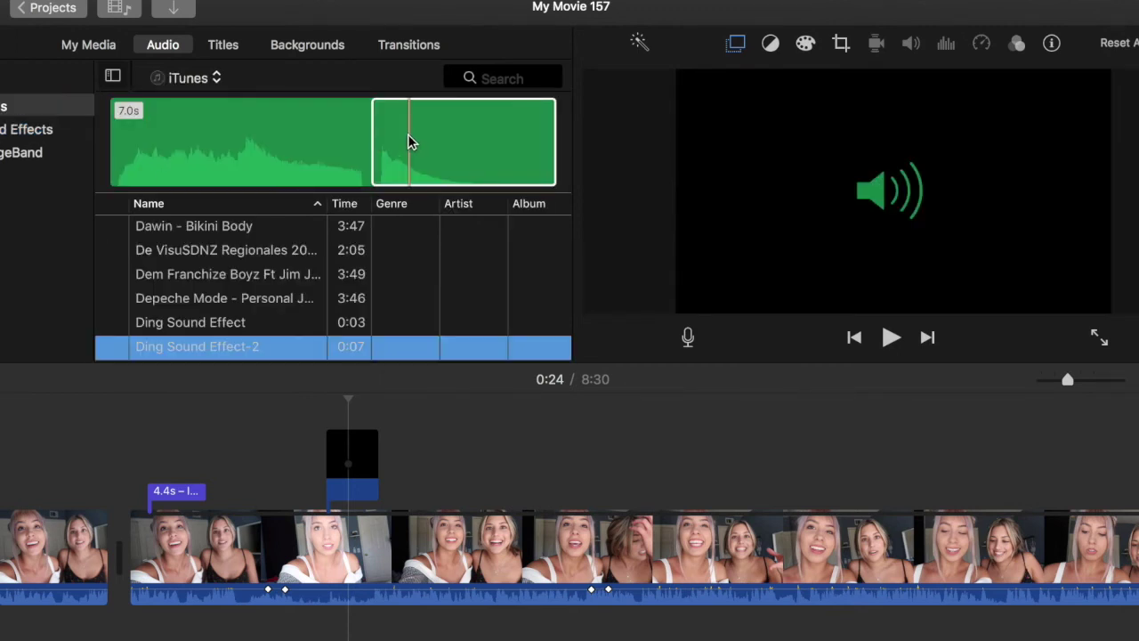
{"action": "left_click_drag", "start_coordinate": [410, 147], "coordinate": [327, 623]}
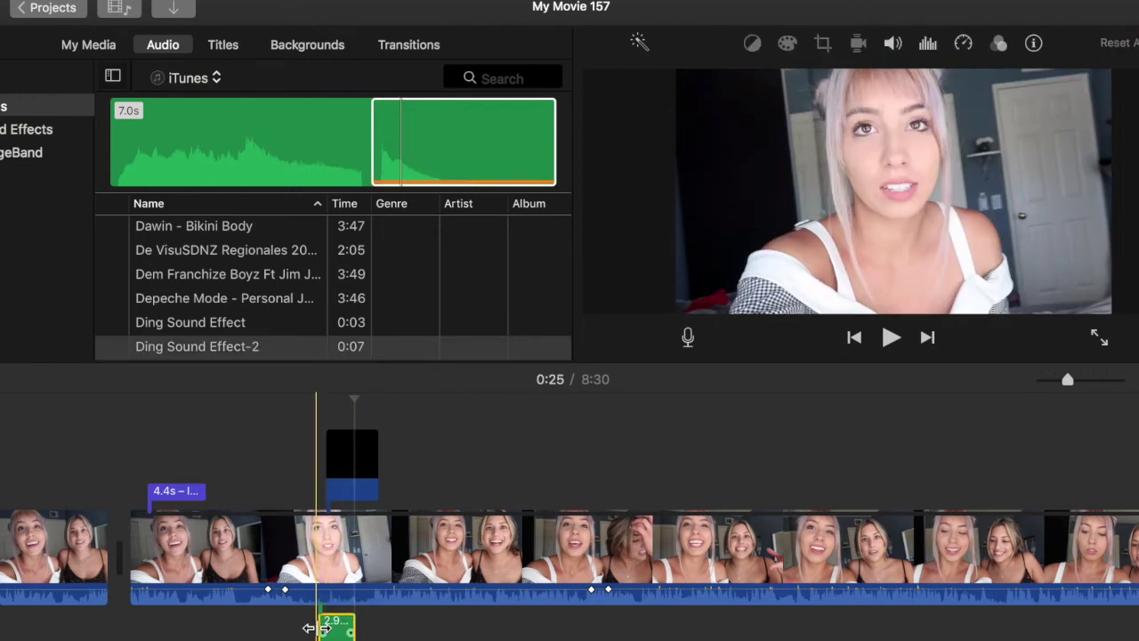
- Raise the ding clip's volume to 200% and play back that section
{"action": "scroll", "coordinate": [377, 613], "scroll_direction": "up", "scroll_amount": 3}
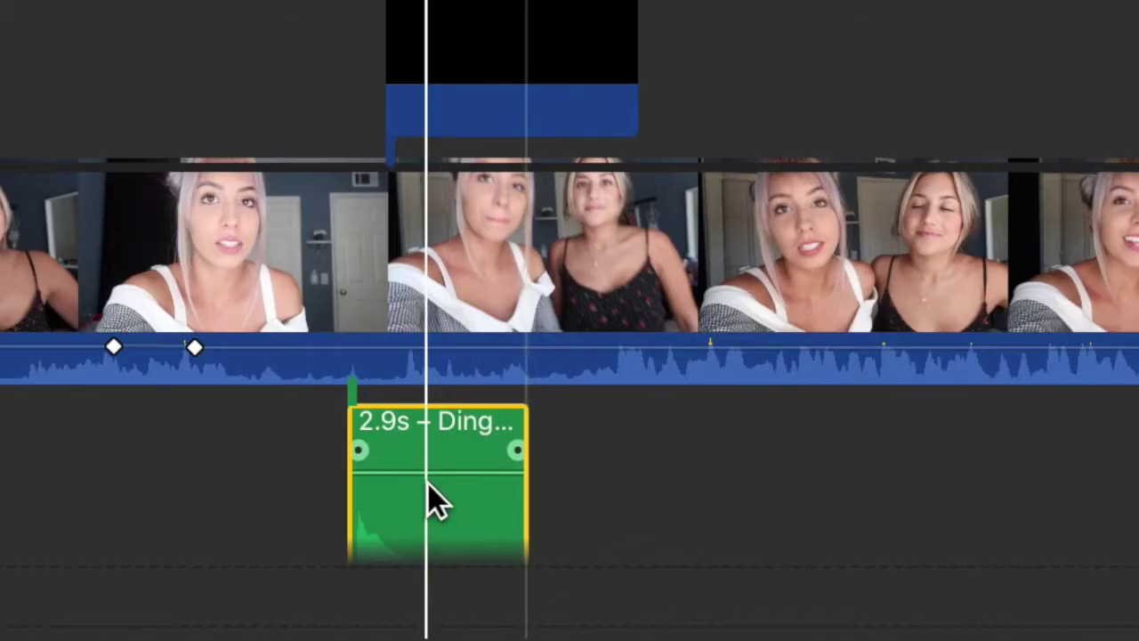
{"action": "mouse_move", "coordinate": [433, 471]}
{"action": "left_mouse_down"}
{"action": "mouse_move", "coordinate": [421, 451]}
{"action": "mouse_move", "coordinate": [447, 484]}
{"action": "left_mouse_up"}
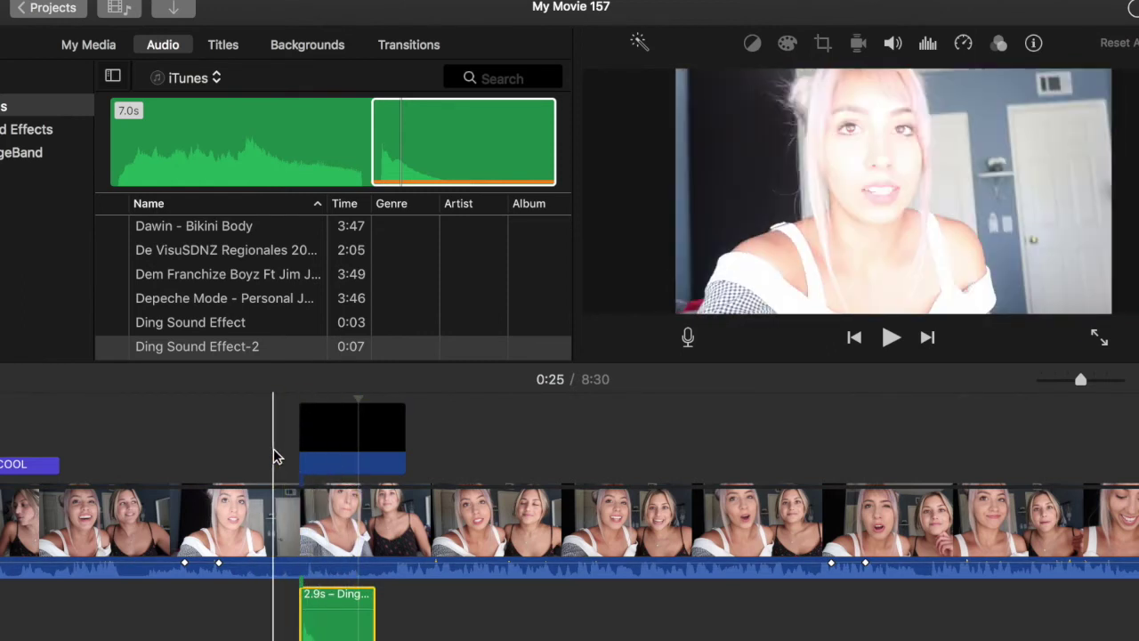
{"action": "key", "text": "space"}
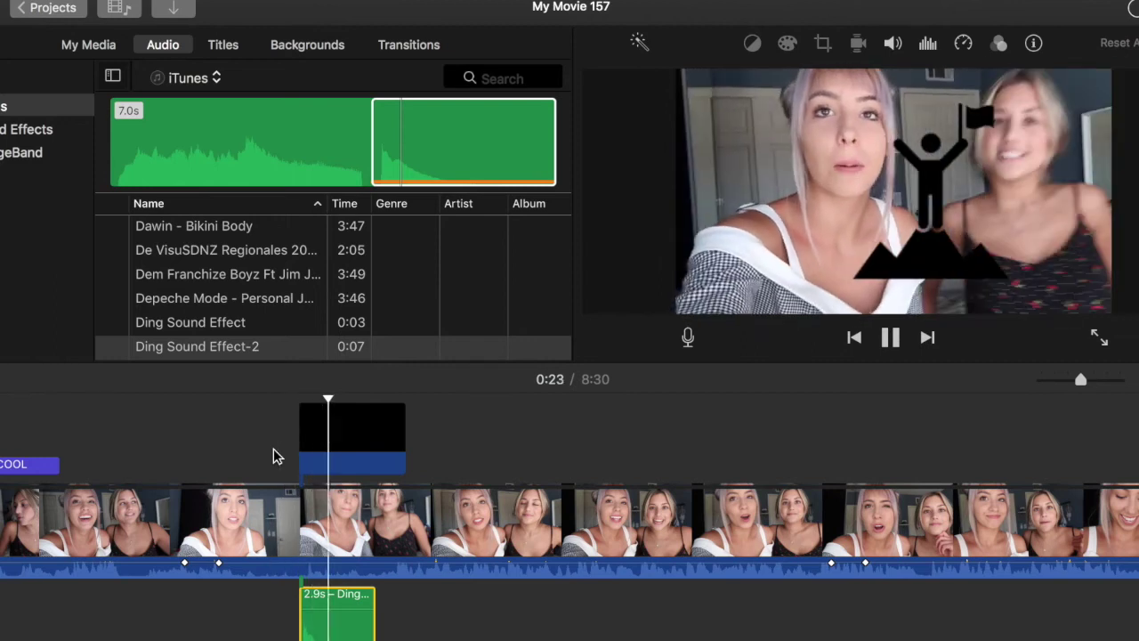
{"action": "key", "text": "space"}
{"action": "scroll", "coordinate": [278, 470], "scroll_direction": "right", "scroll_amount": 5}
{"action": "scroll", "coordinate": [869, 407], "scroll_direction": "left", "scroll_amount": 10}
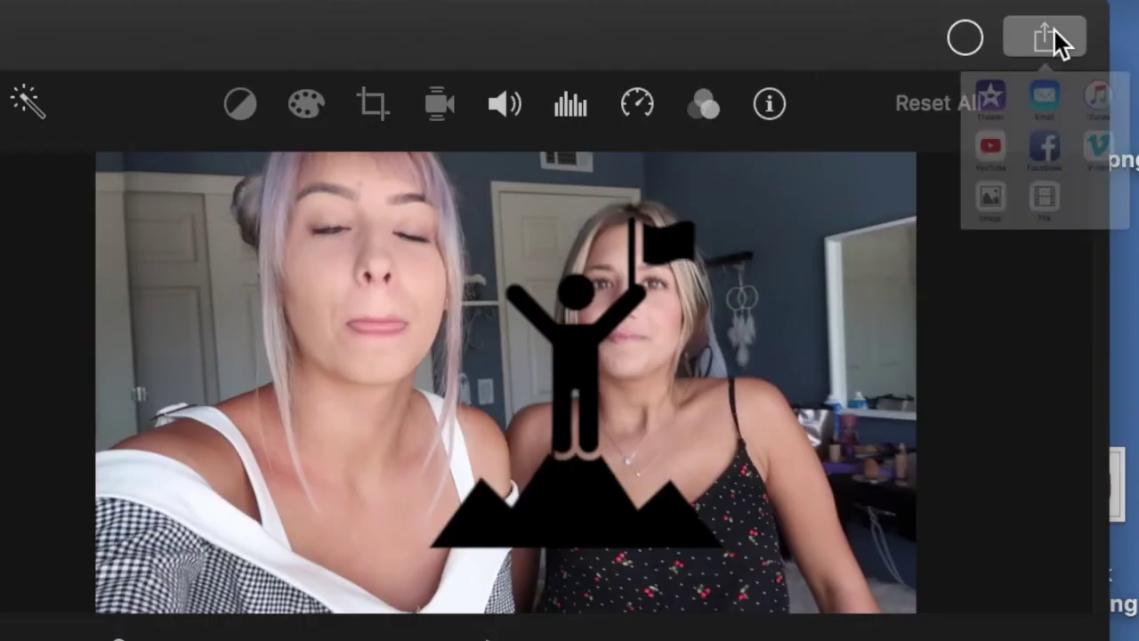
{"action": "left_click", "coordinate": [1044, 38]}
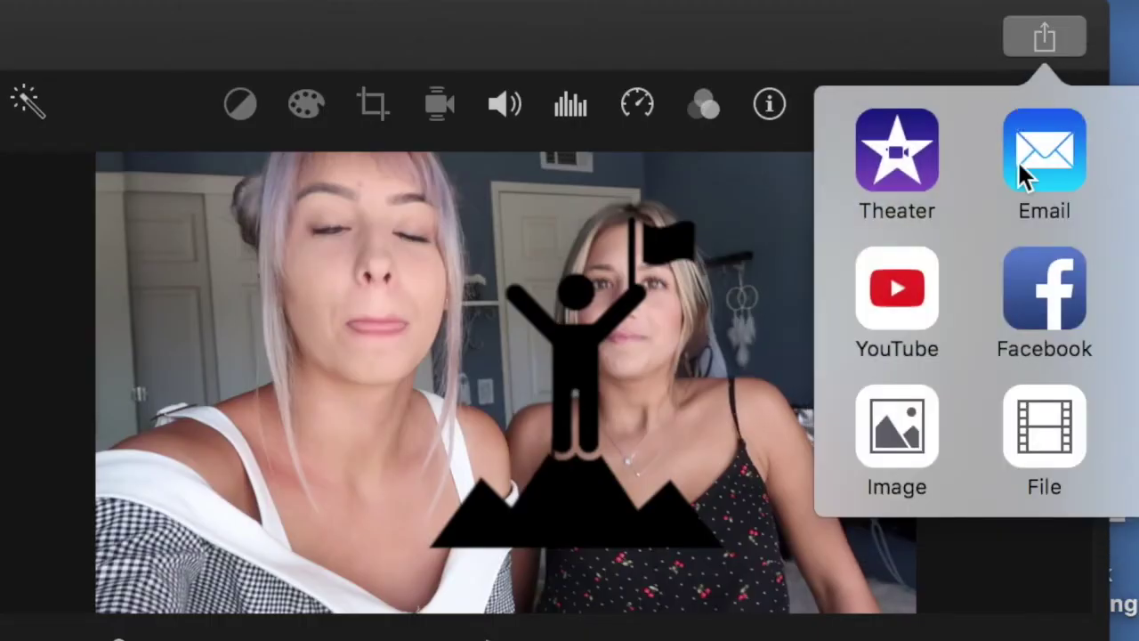
- Choose File export and title the movie 'im cool'
{"action": "left_click", "coordinate": [1031, 411]}
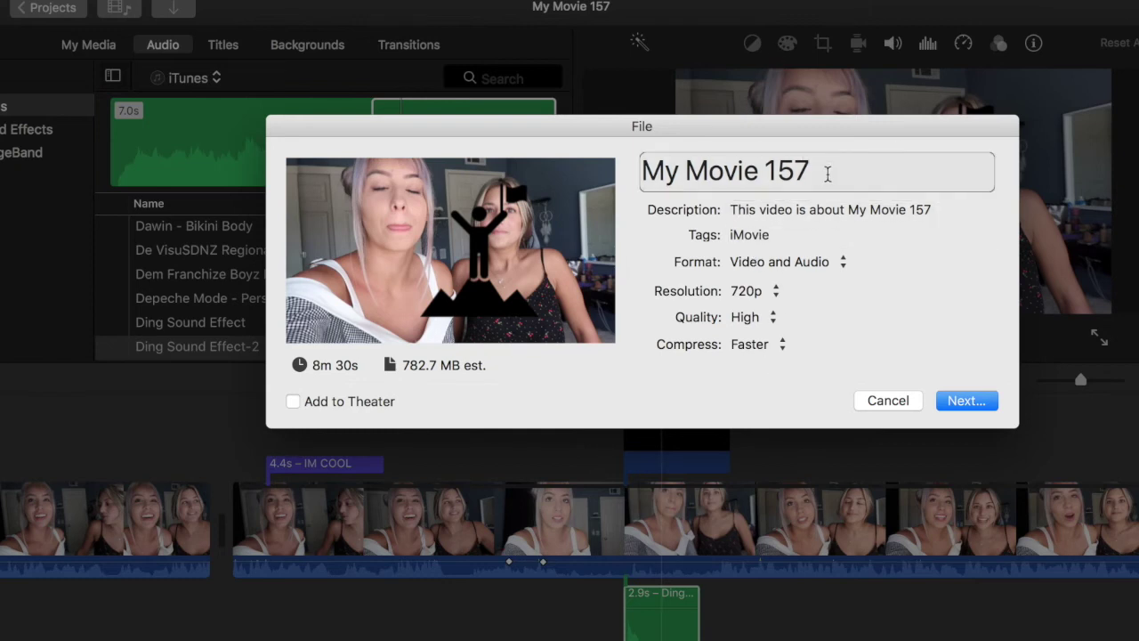
{"action": "left_click", "coordinate": [827, 170]}
{"action": "type", "text": "im cool"}
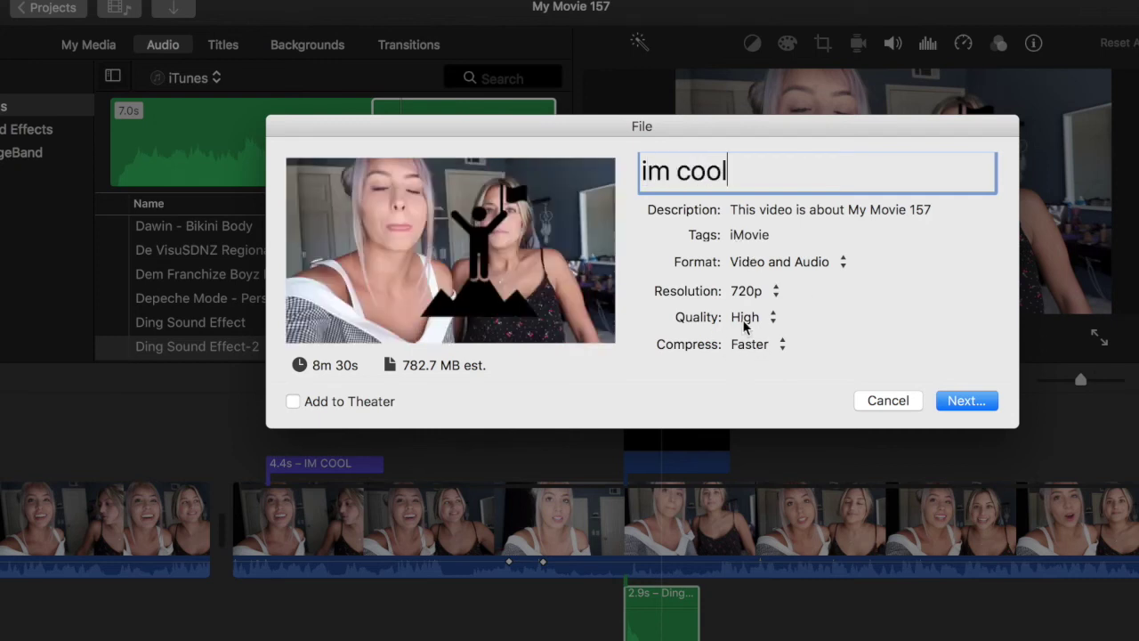
- Keep 720p resolution, set compression to Better Quality, then cancel the Save As sheet
{"action": "left_click", "coordinate": [765, 300]}
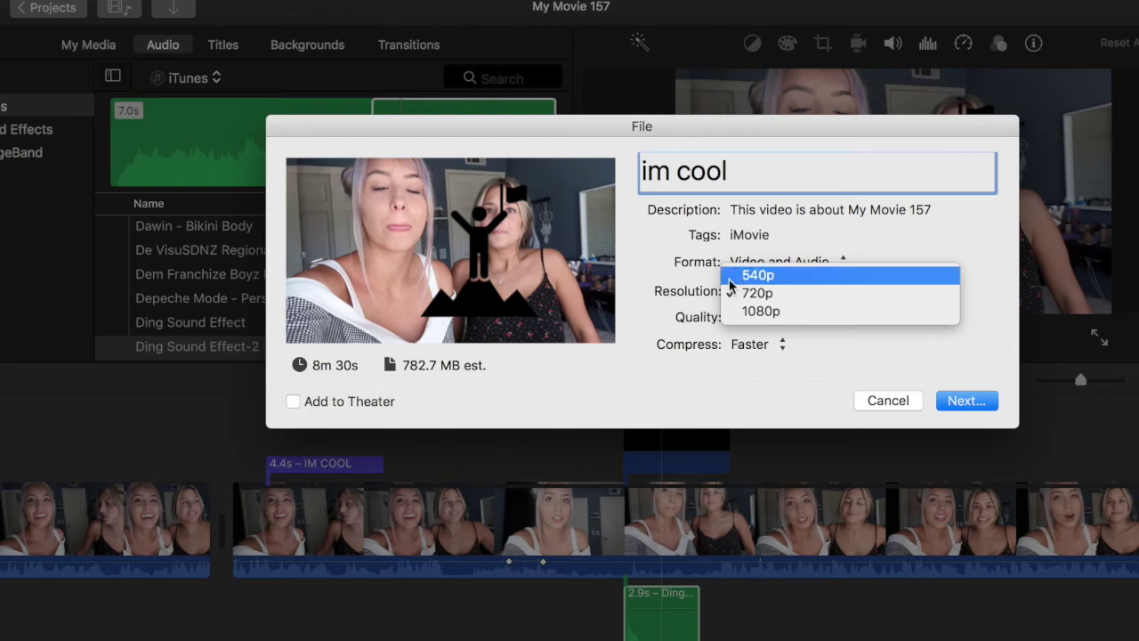
{"action": "left_click", "coordinate": [691, 293]}
{"action": "left_click", "coordinate": [765, 294]}
{"action": "left_click", "coordinate": [677, 340]}
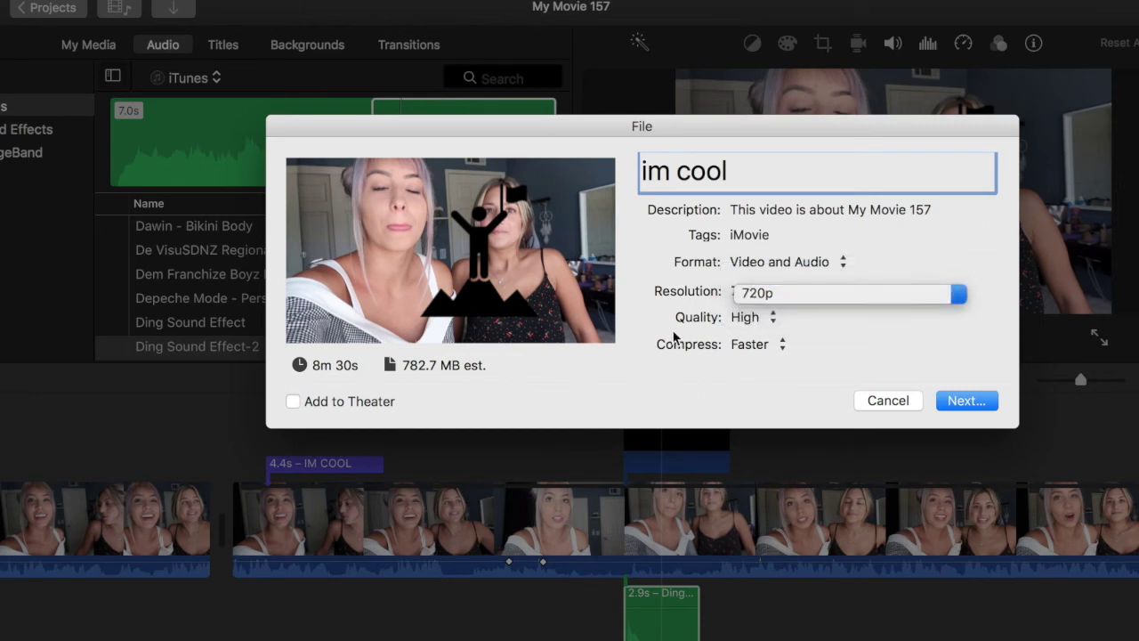
{"action": "left_click", "coordinate": [750, 345]}
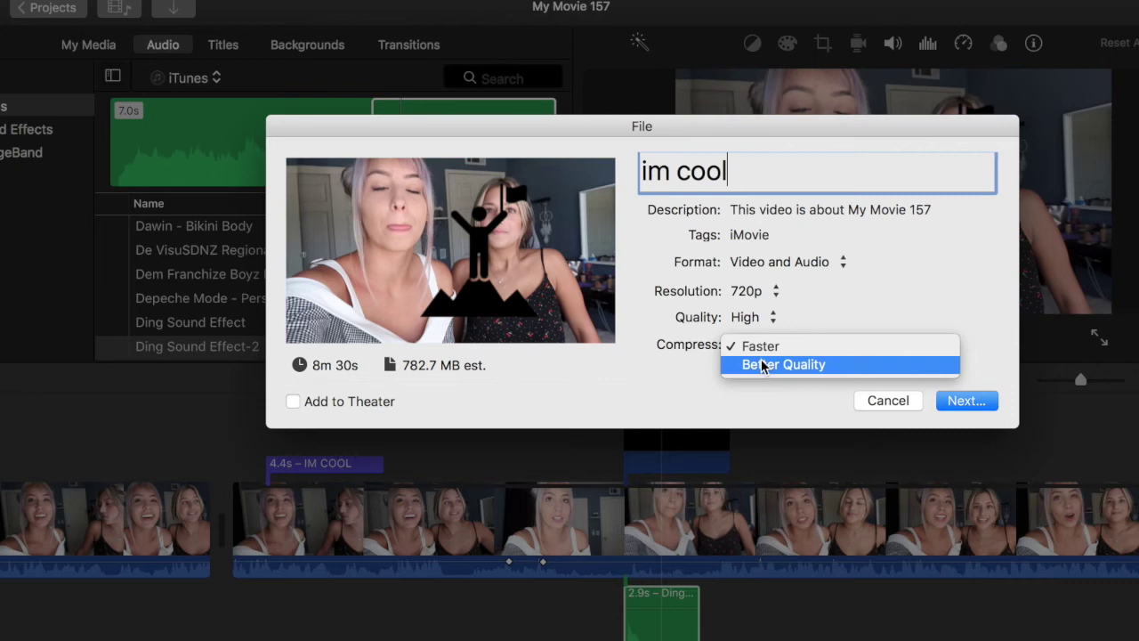
{"action": "left_click", "coordinate": [762, 366]}
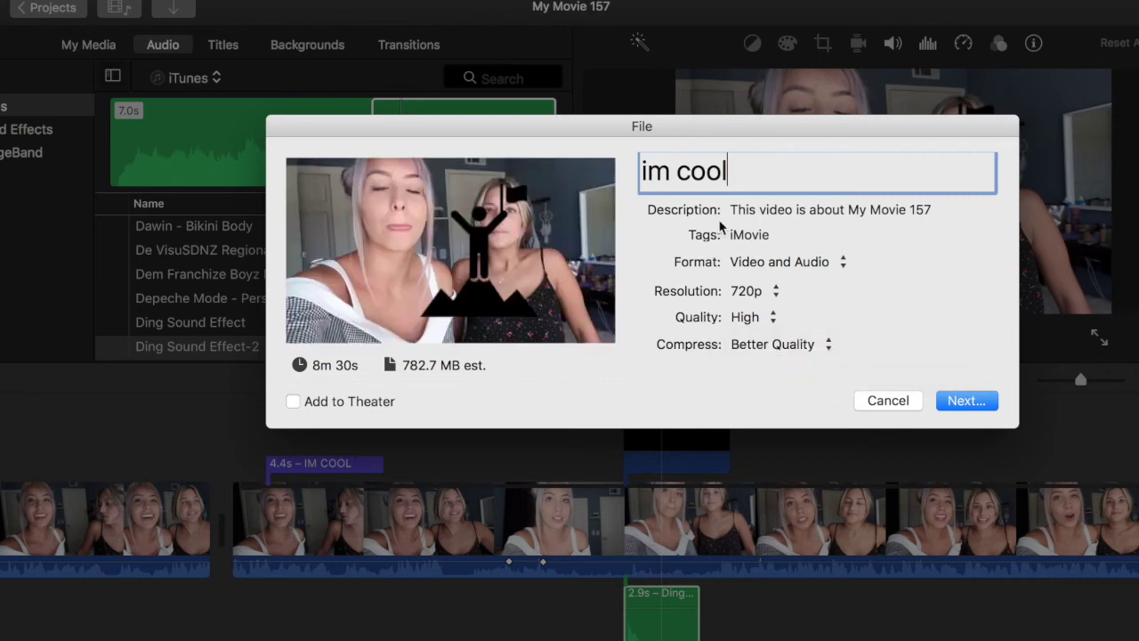
{"action": "left_click", "coordinate": [957, 400]}
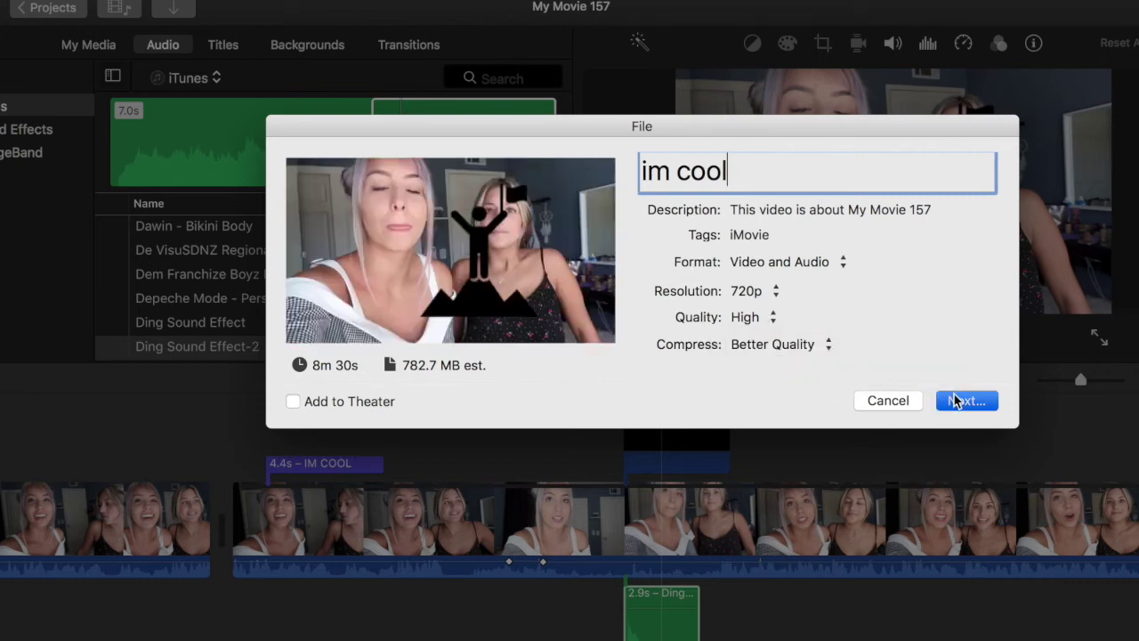
{"action": "left_click", "coordinate": [954, 400]}
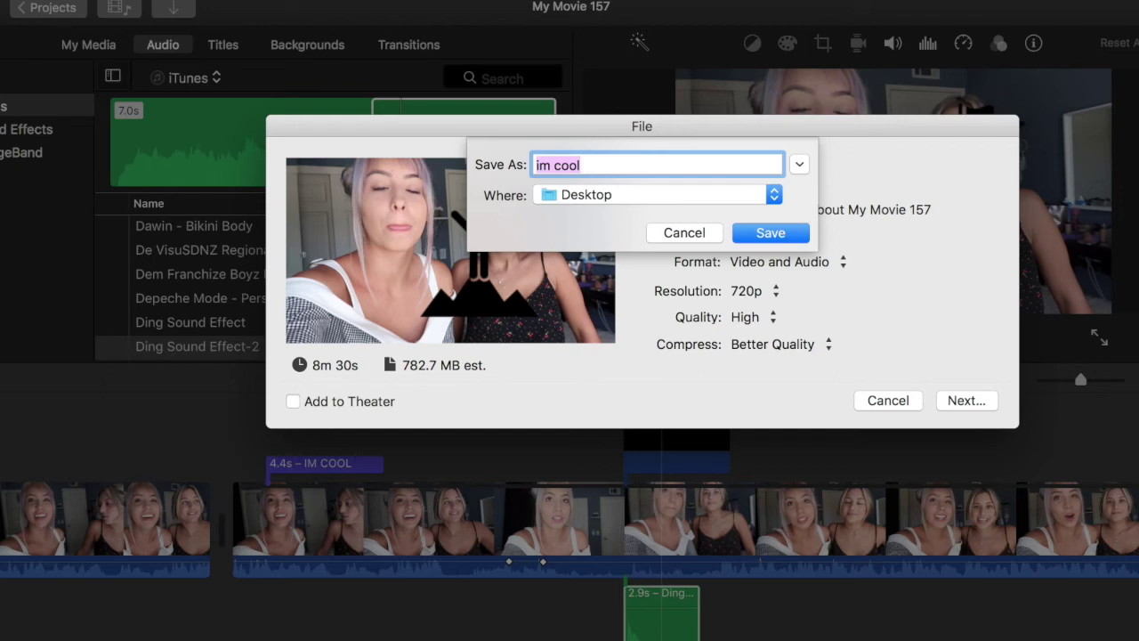
{"action": "left_click", "coordinate": [703, 233]}
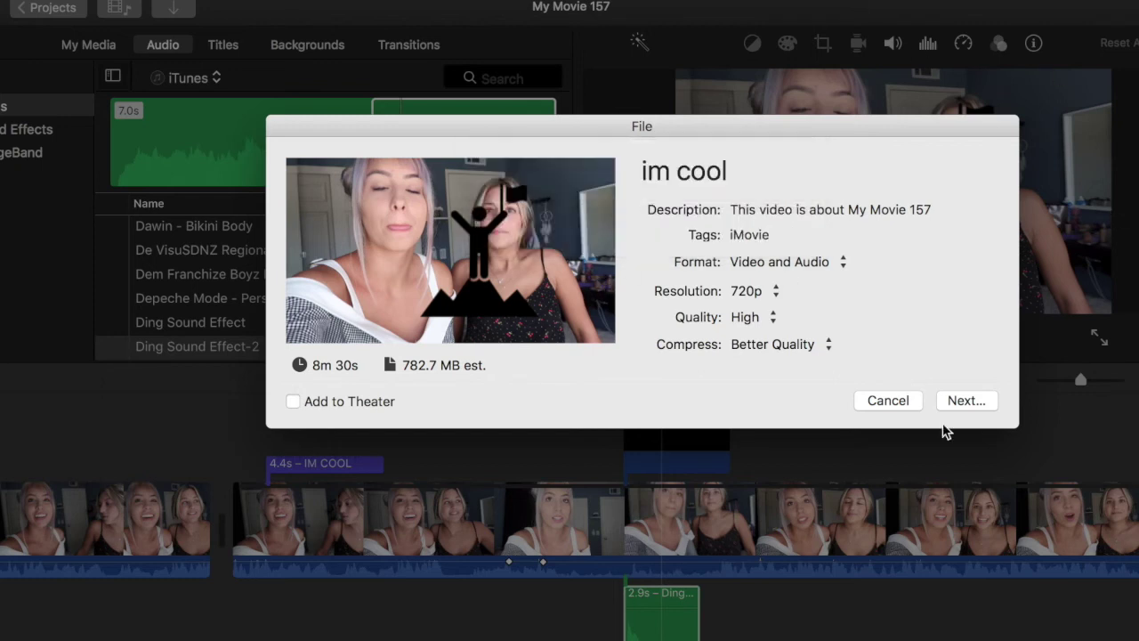
- Close the export dialog and bring up voiceover recording with the playhead at 0:32
{"action": "left_click", "coordinate": [882, 403]}
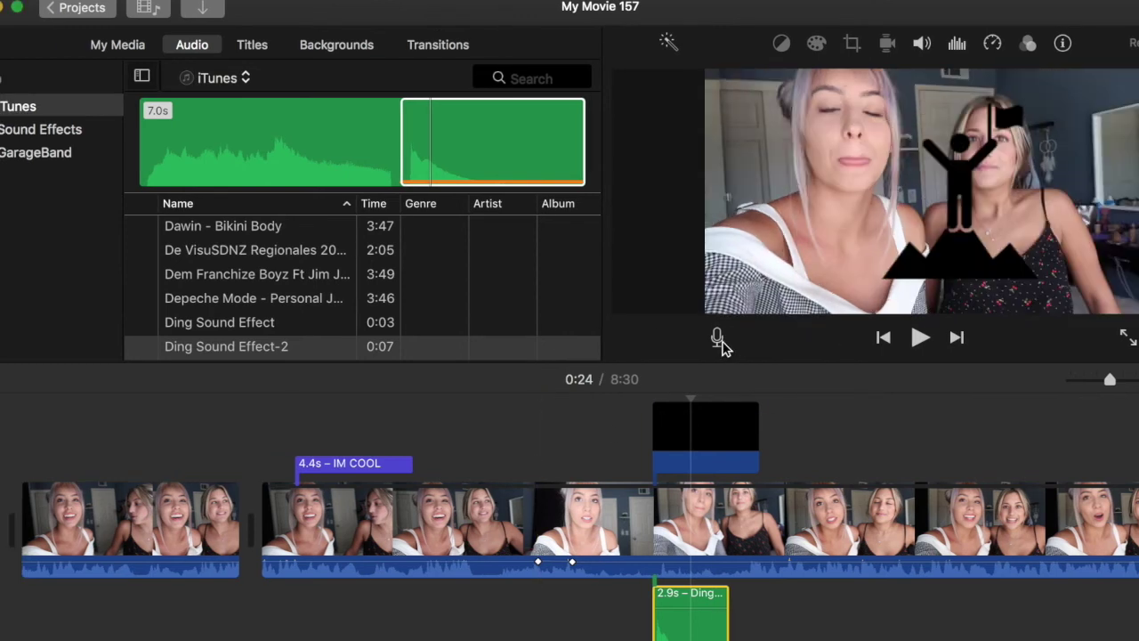
{"action": "scroll", "coordinate": [747, 432], "scroll_direction": "right", "scroll_amount": 5}
{"action": "left_click", "coordinate": [721, 436]}
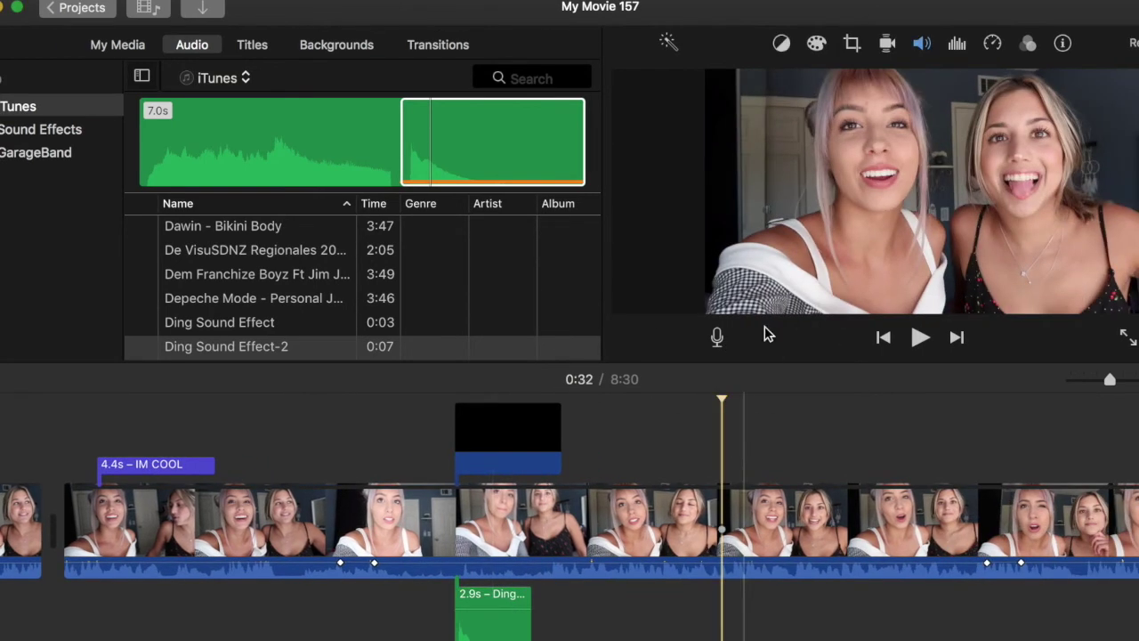
{"action": "left_click", "coordinate": [717, 337]}
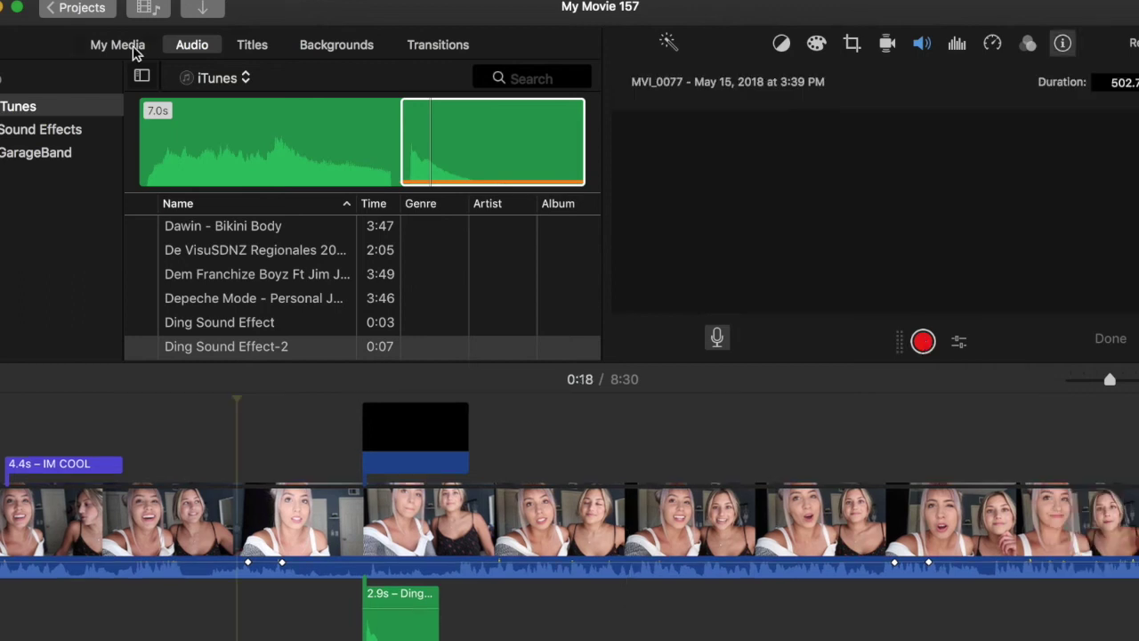
- Switch to the project's My Media and then back to the Audio library
{"action": "left_click", "coordinate": [134, 49]}
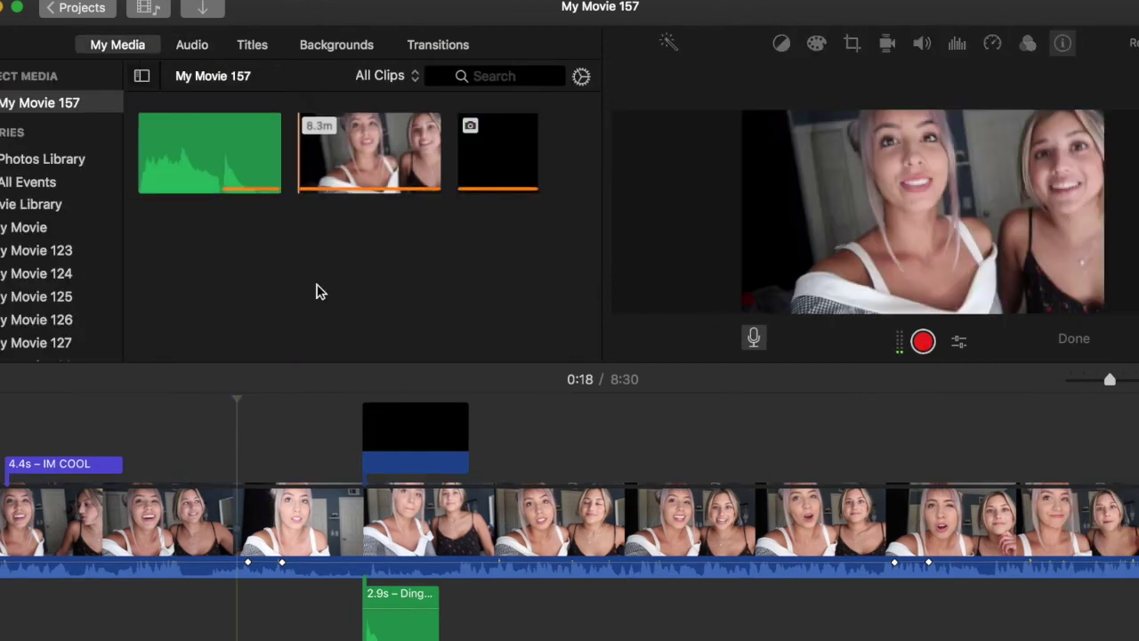
{"action": "scroll", "coordinate": [276, 543], "scroll_direction": "left", "scroll_amount": 5}
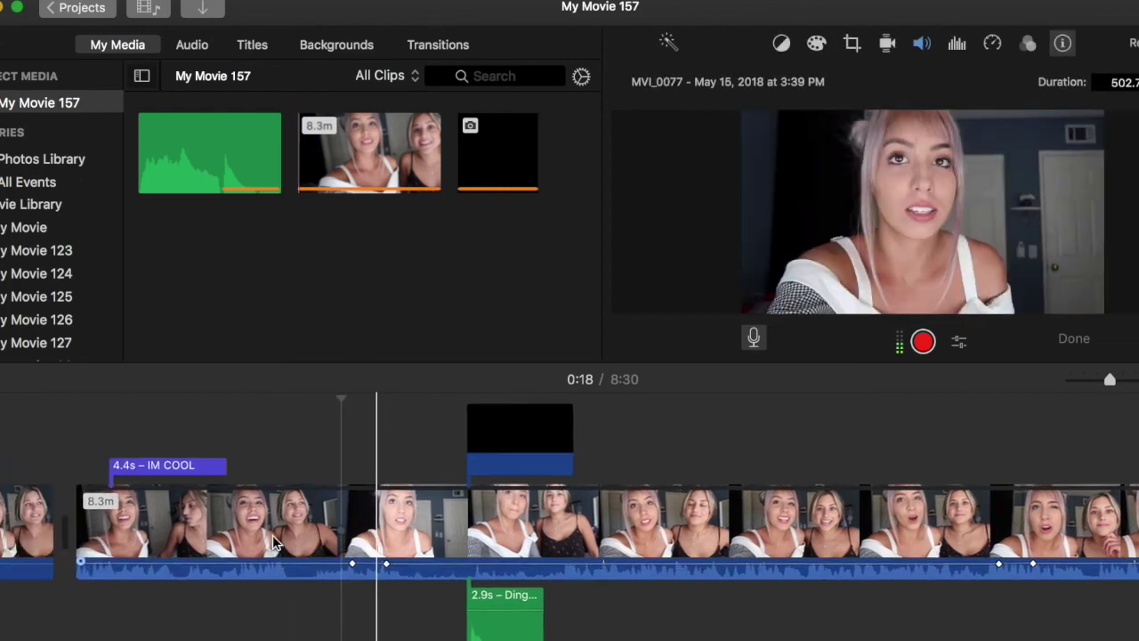
{"action": "left_click", "coordinate": [191, 44]}
{"action": "left_click", "coordinate": [654, 569]}
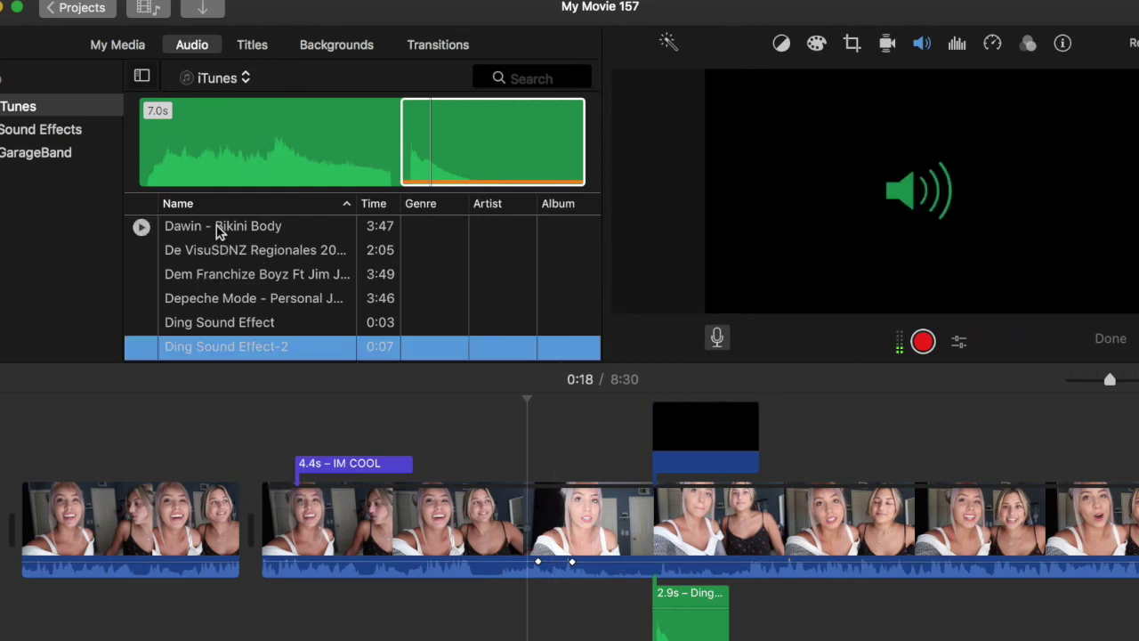
- Lay the NON COPYRIGHT MUSIC INTENSE ACTION MUSIC track under the whole movie and lower its volume
{"action": "left_click", "coordinate": [303, 274]}
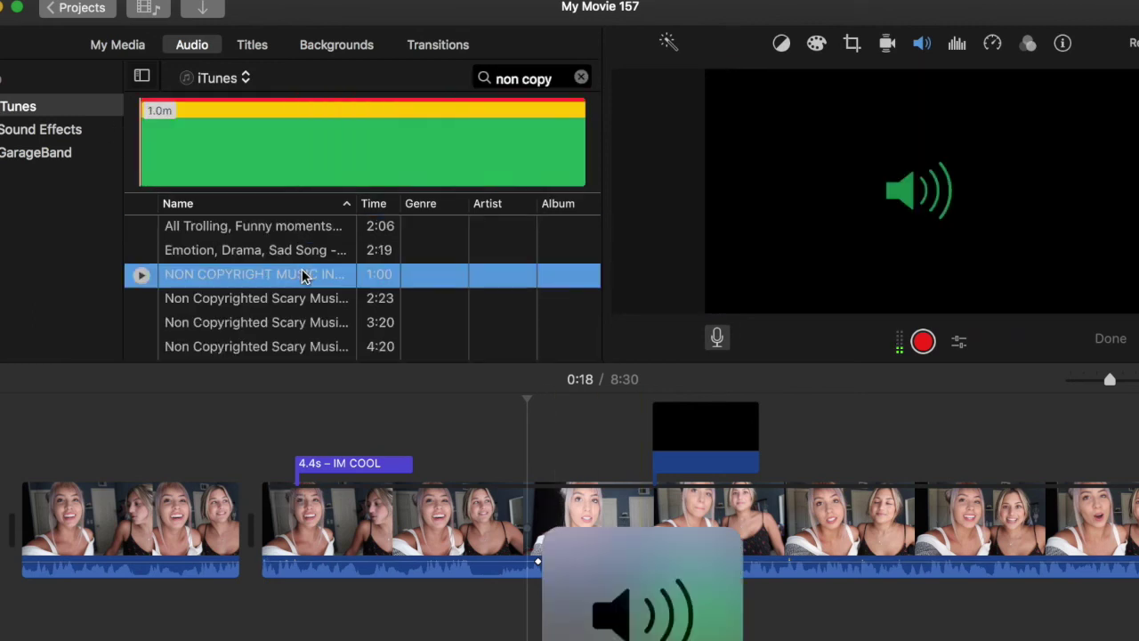
{"action": "left_click_drag", "start_coordinate": [198, 123], "coordinate": [21, 603]}
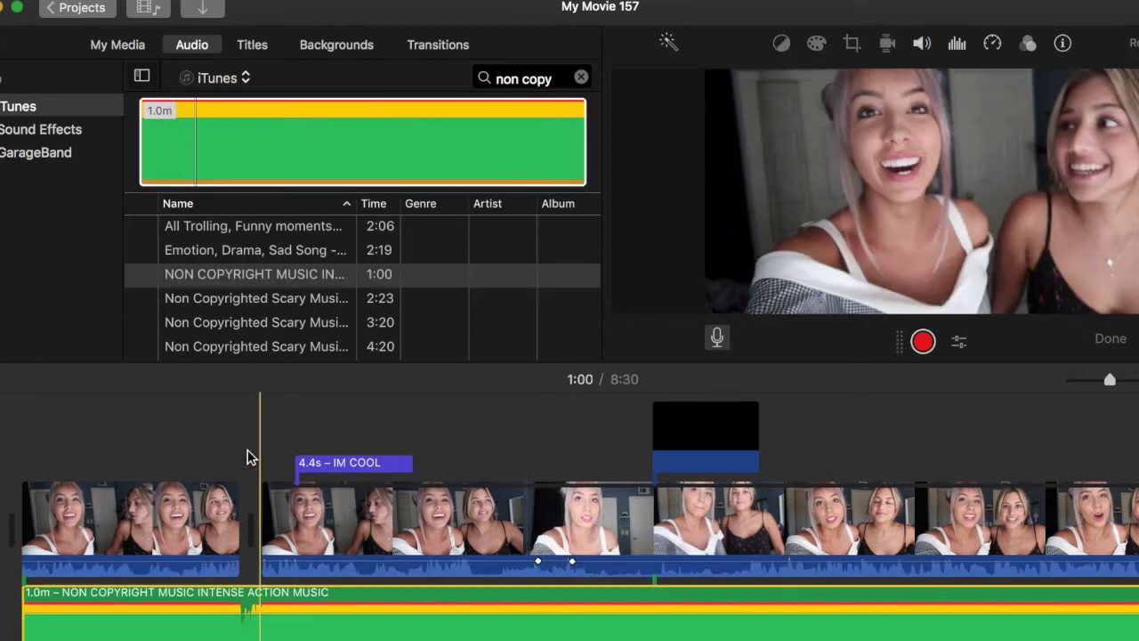
{"action": "mouse_move", "coordinate": [311, 582]}
{"action": "left_mouse_down"}
{"action": "mouse_move", "coordinate": [309, 618]}
{"action": "mouse_move", "coordinate": [310, 598]}
{"action": "left_mouse_up"}
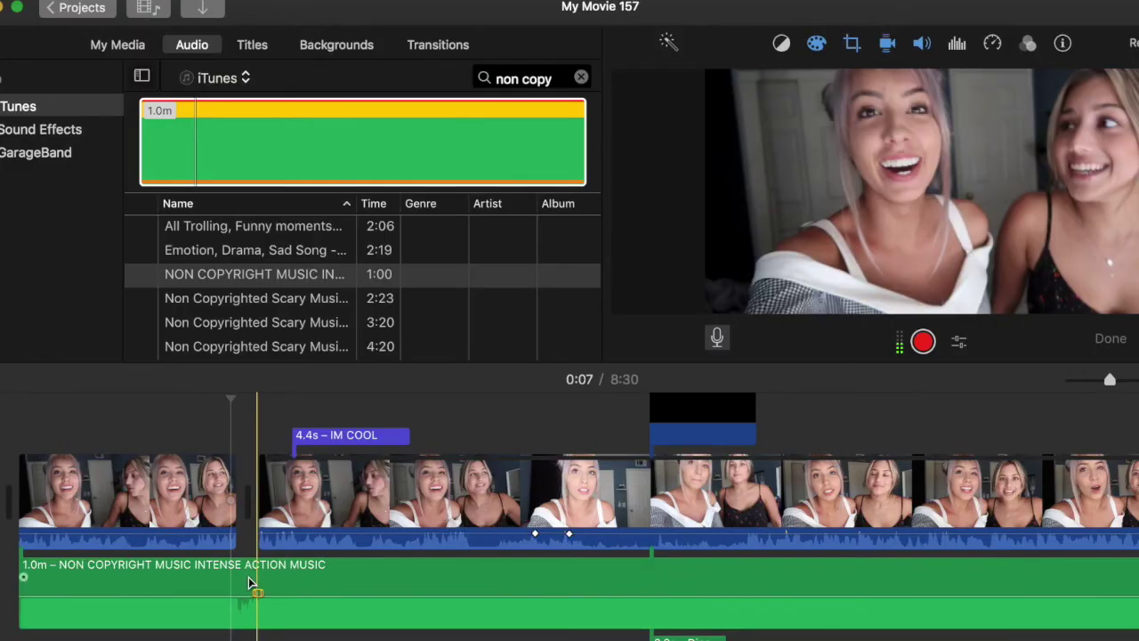
- Drop the music to 1% over the title stretch, start the dip slightly earlier, and listen
{"action": "left_click_drag", "start_coordinate": [231, 587], "coordinate": [407, 591]}
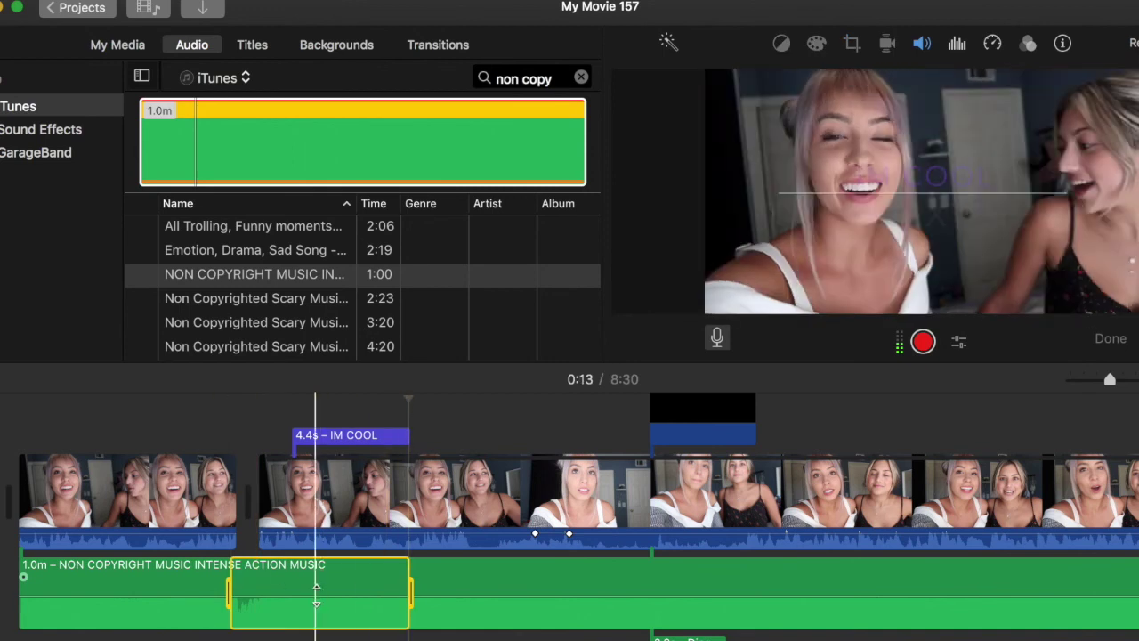
{"action": "left_click_drag", "start_coordinate": [316, 592], "coordinate": [308, 636]}
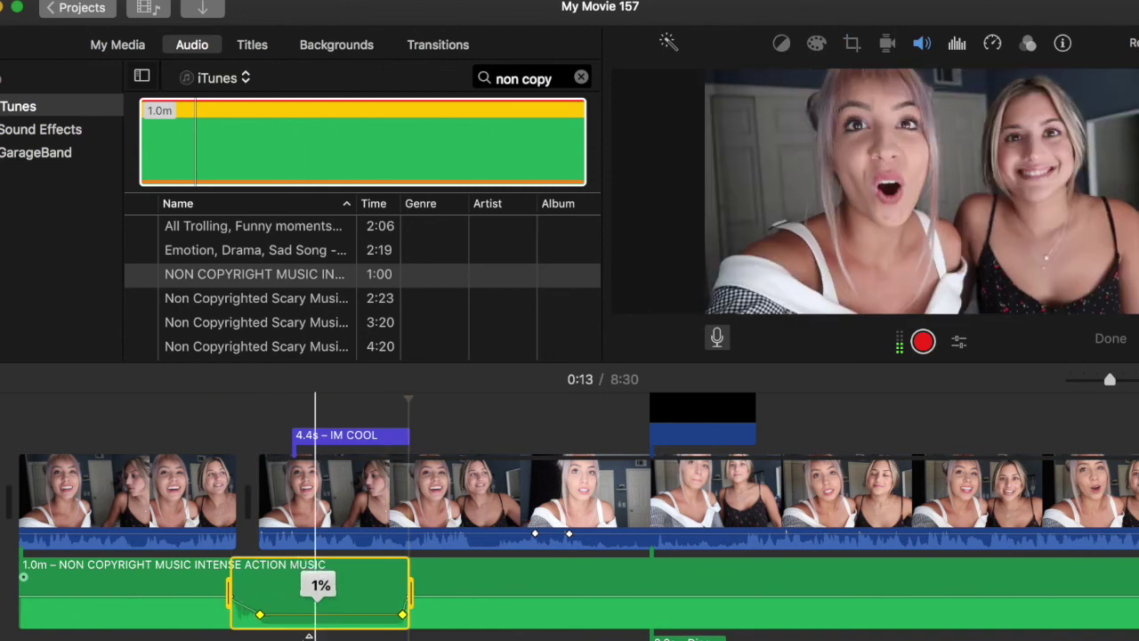
{"action": "left_click", "coordinate": [309, 634]}
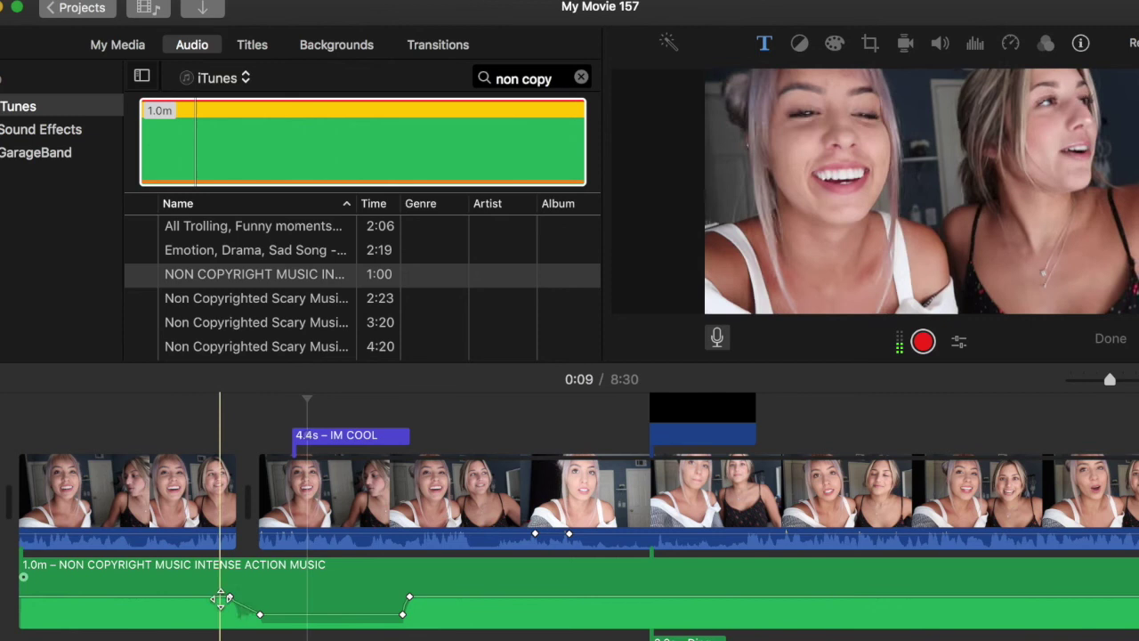
{"action": "left_click_drag", "start_coordinate": [220, 598], "coordinate": [190, 598]}
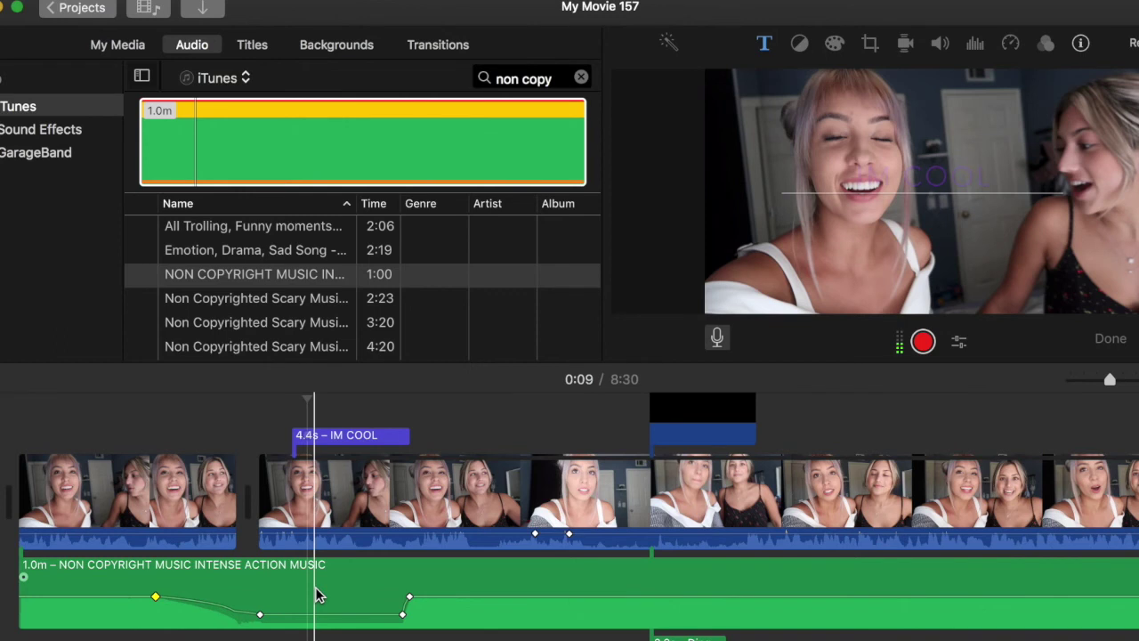
{"action": "key", "text": "space"}
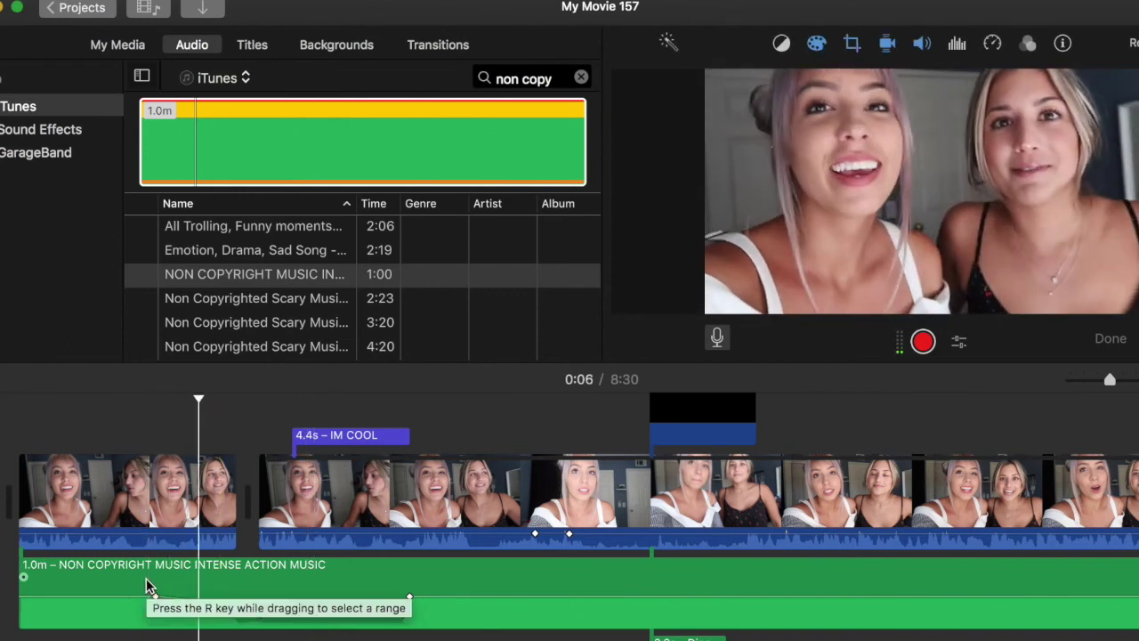
- Make the music ramp gradually into and out of the dip, and add a fade-in at its start
{"action": "left_click_drag", "start_coordinate": [146, 584], "coordinate": [405, 610]}
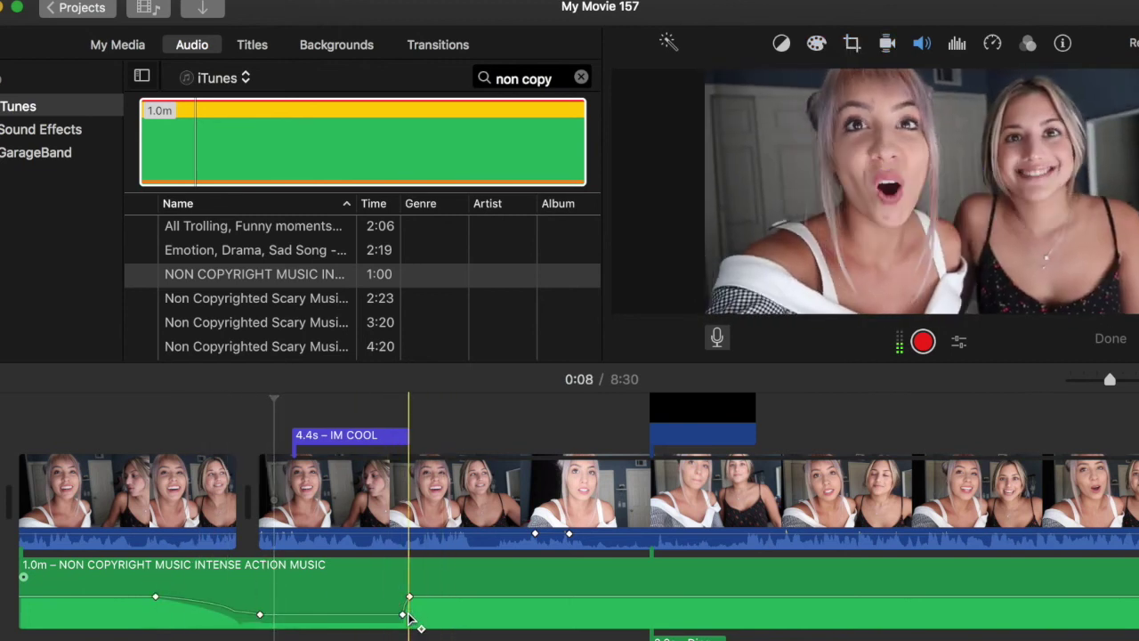
{"action": "left_click", "coordinate": [410, 600]}
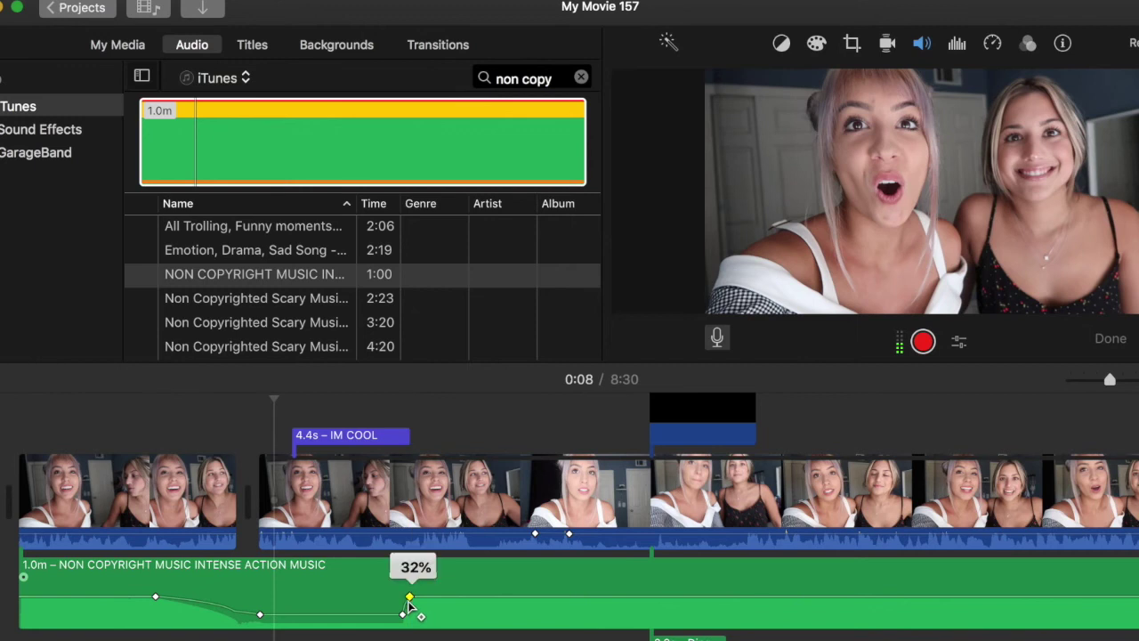
{"action": "left_click_drag", "start_coordinate": [409, 598], "coordinate": [402, 597]}
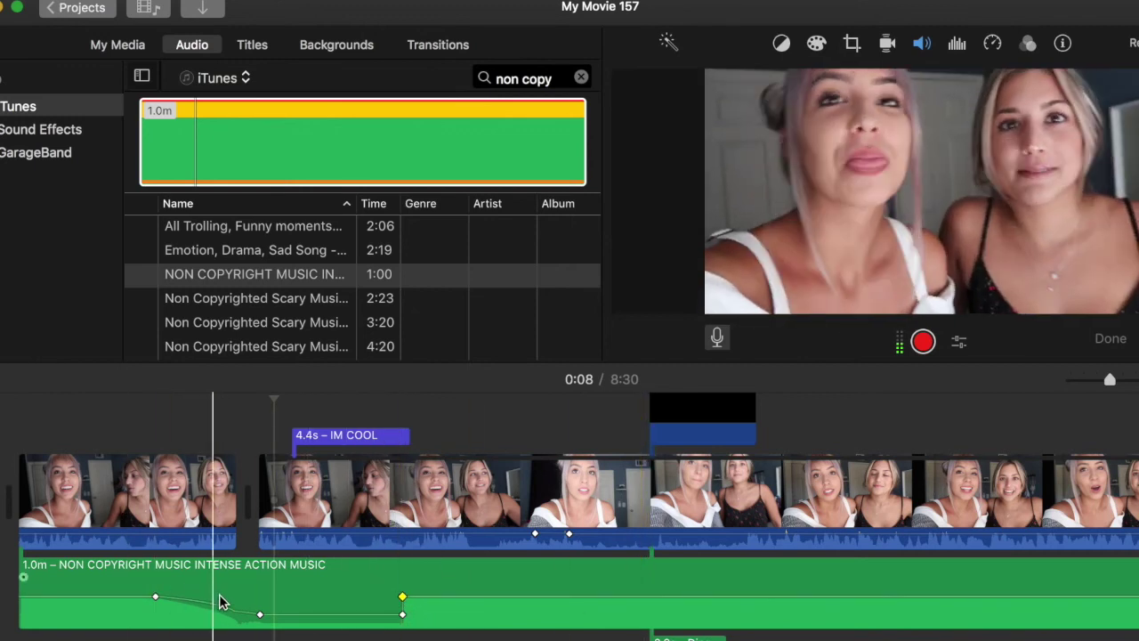
{"action": "left_click_drag", "start_coordinate": [402, 596], "coordinate": [423, 596]}
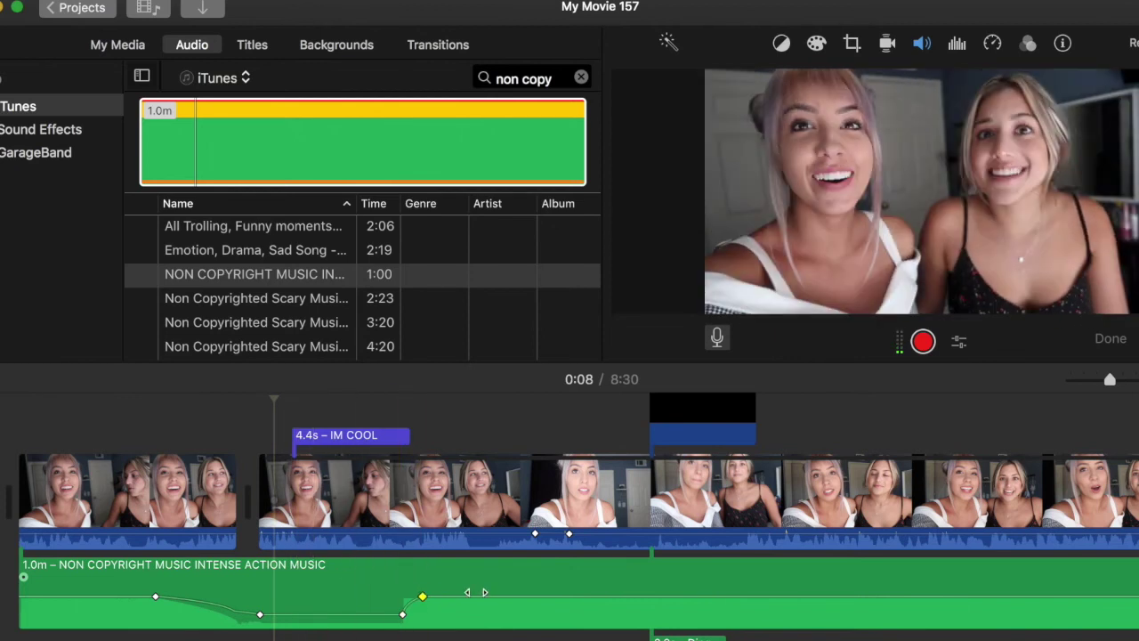
{"action": "left_click", "coordinate": [400, 595]}
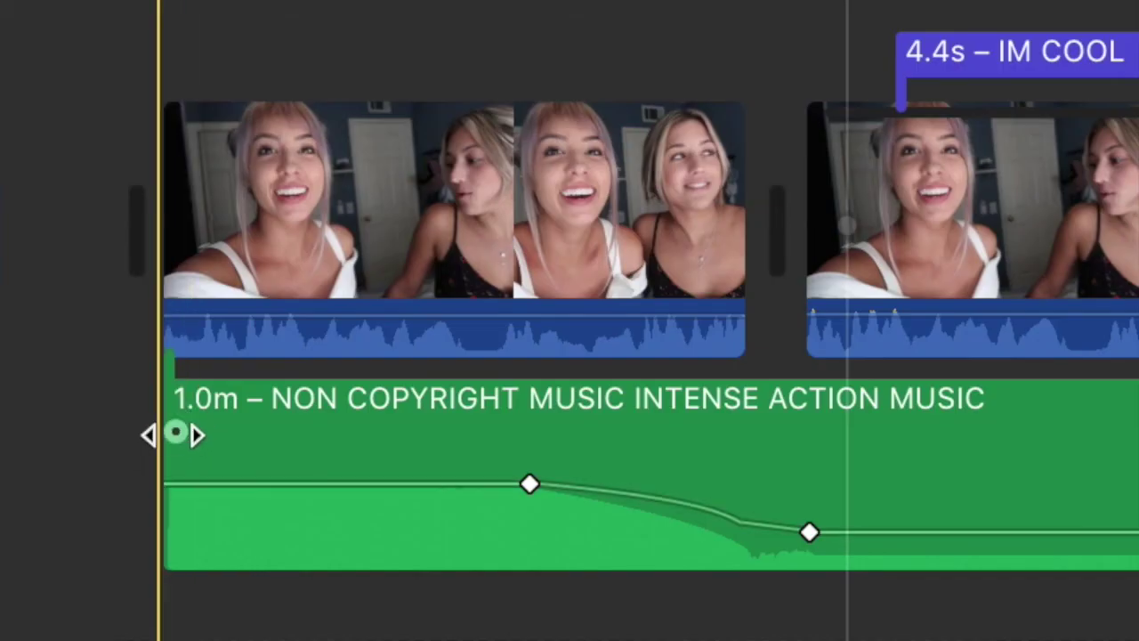
{"action": "left_click_drag", "start_coordinate": [175, 433], "coordinate": [415, 491]}
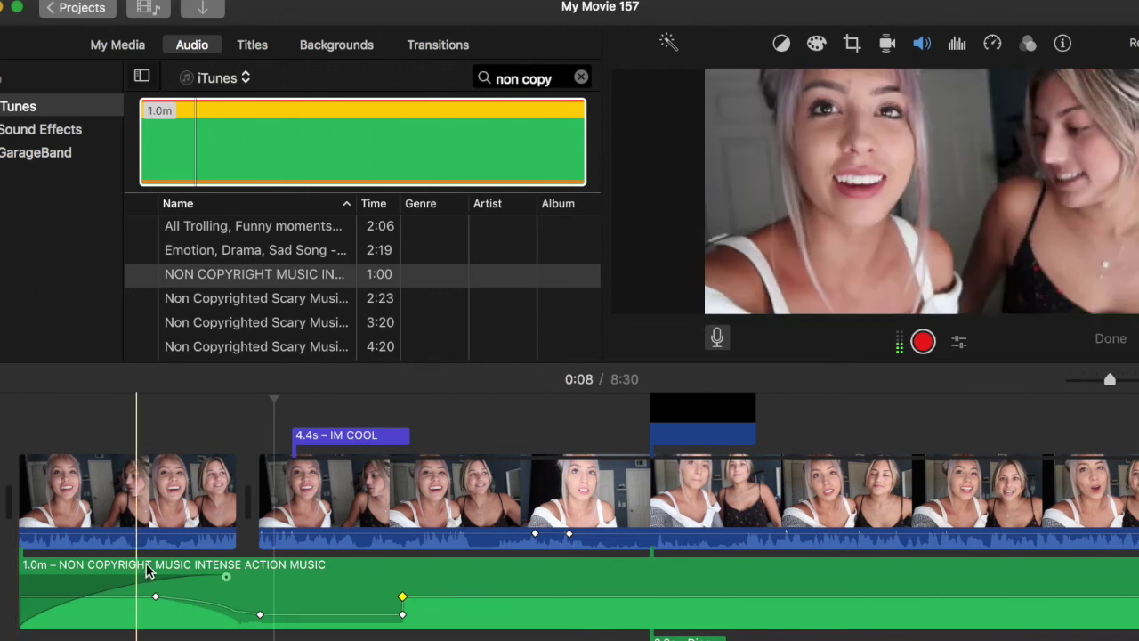